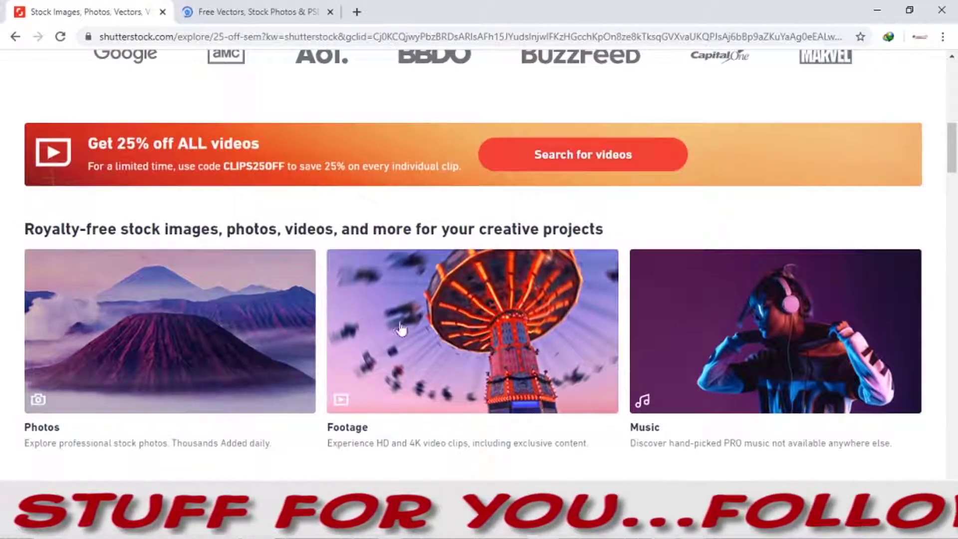
# Open the stock footage section from the Shutterstock home page and pause the promotional banner video.
pyautogui.click(417, 328)
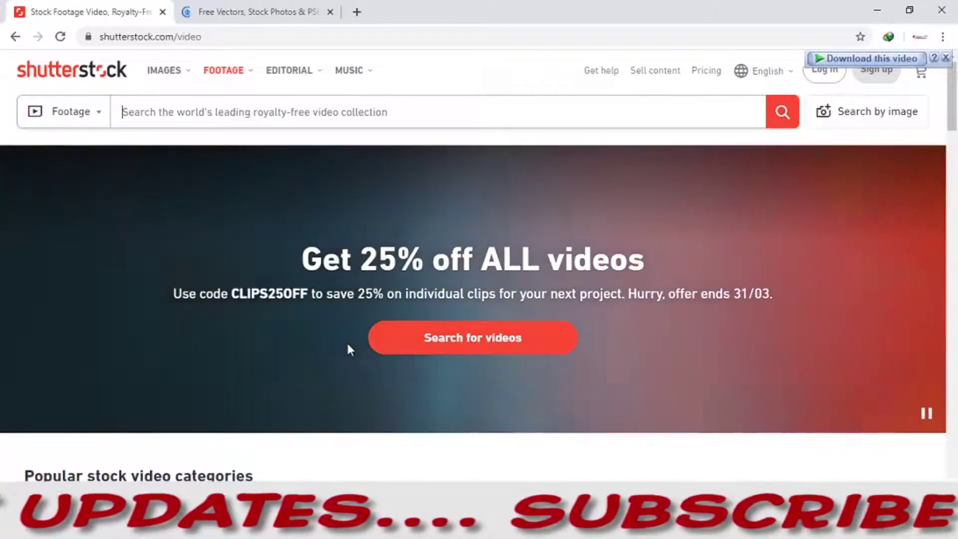
pyautogui.scroll(-6, 347, 344)
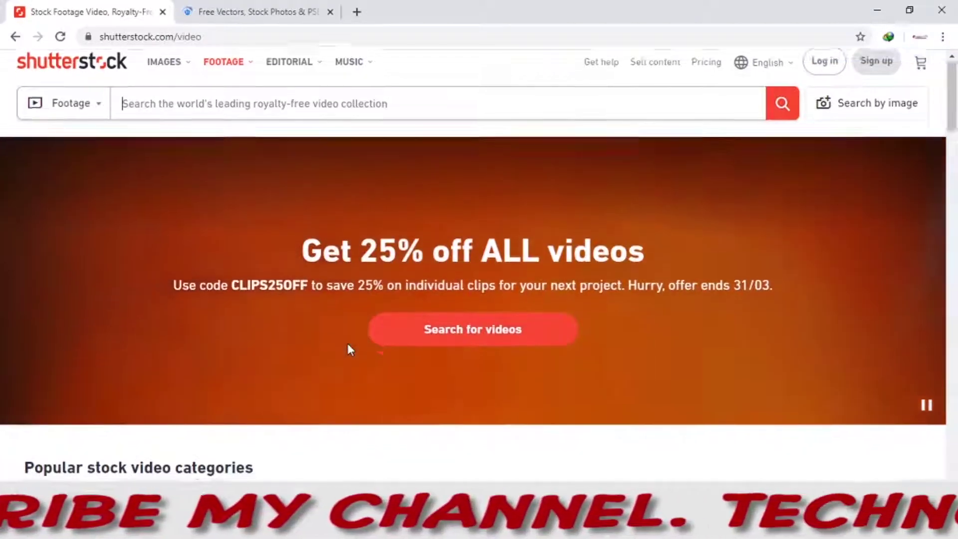
pyautogui.scroll(6, 348, 343)
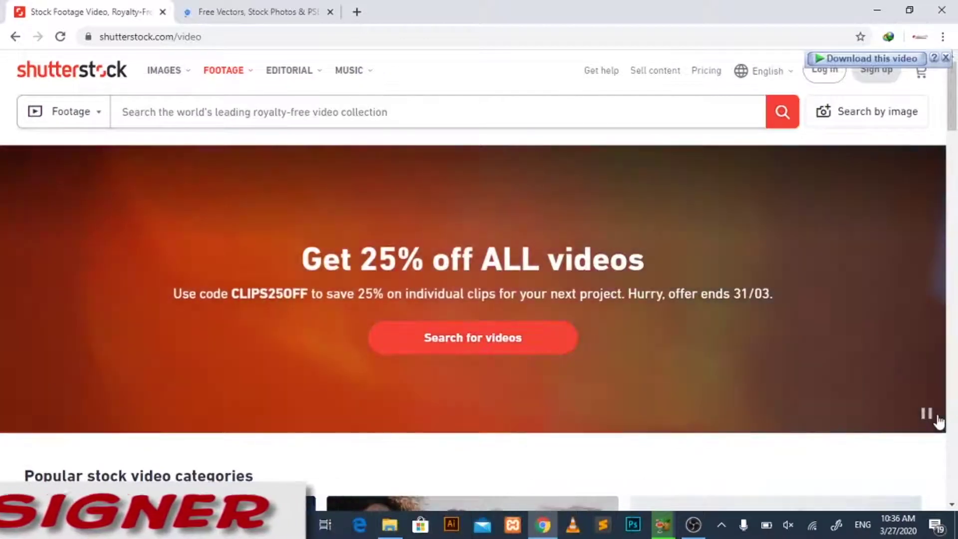
pyautogui.click(926, 414)
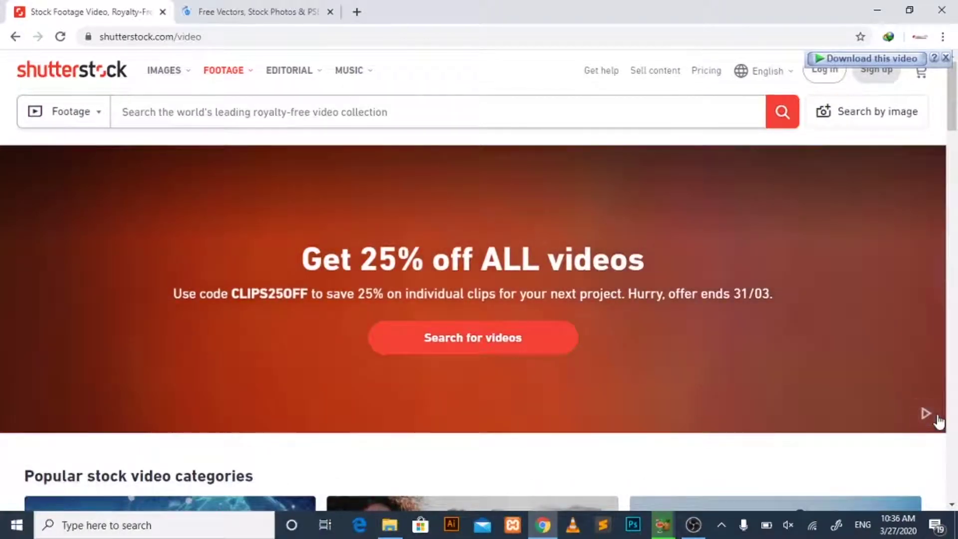
pyautogui.click(935, 419)
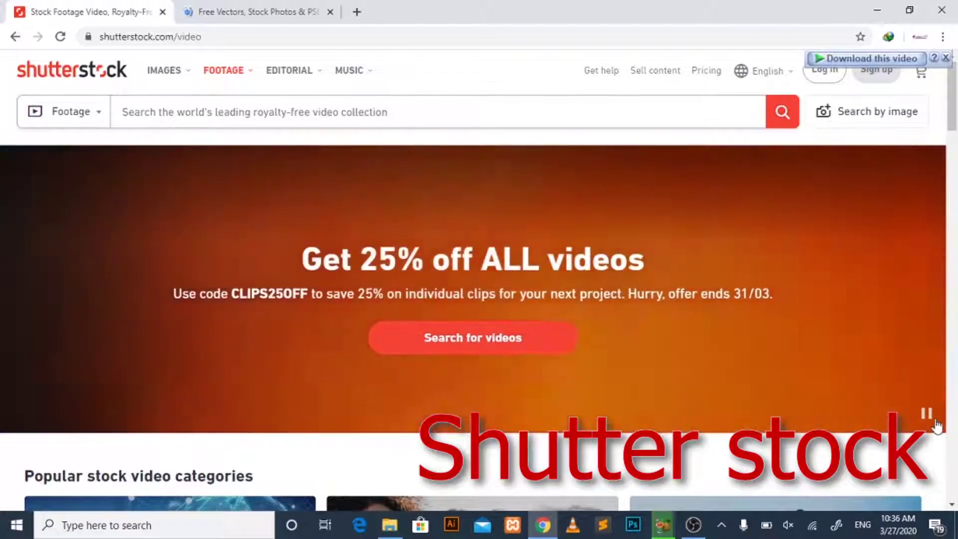
pyautogui.click(934, 421)
# Switch the search type from footage to Vectors and search for "logos".
pyautogui.scroll(-6, 674, 427)
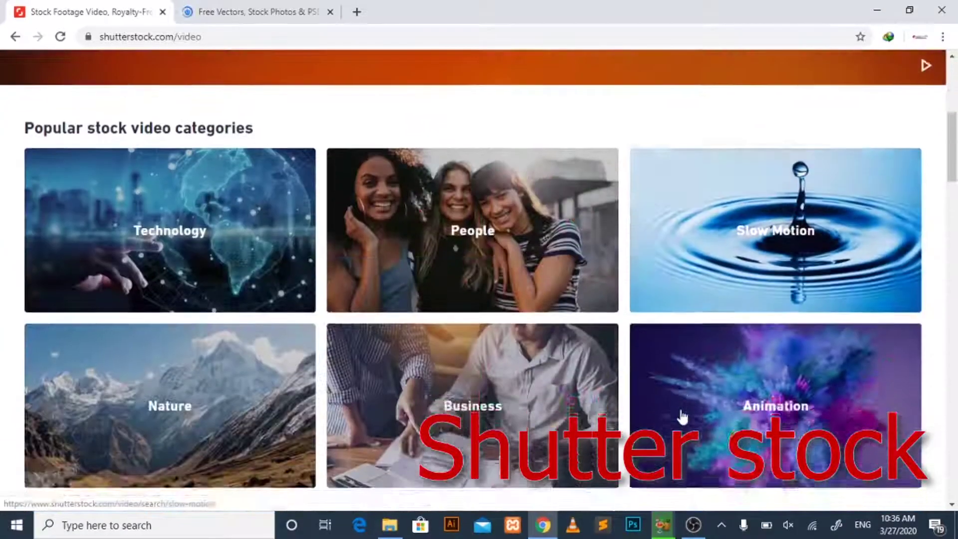
pyautogui.scroll(1, 679, 417)
pyautogui.scroll(-5, 545, 261)
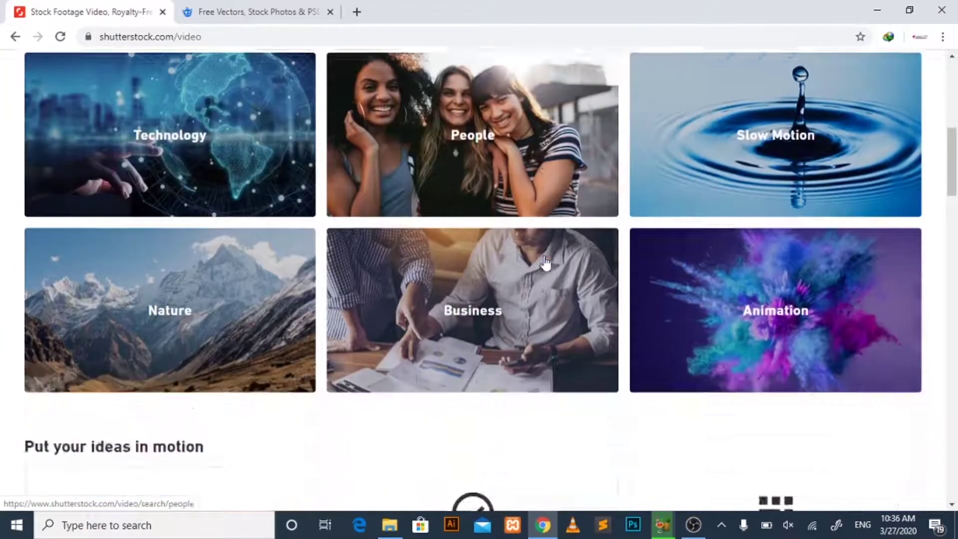
pyautogui.scroll(6, 548, 267)
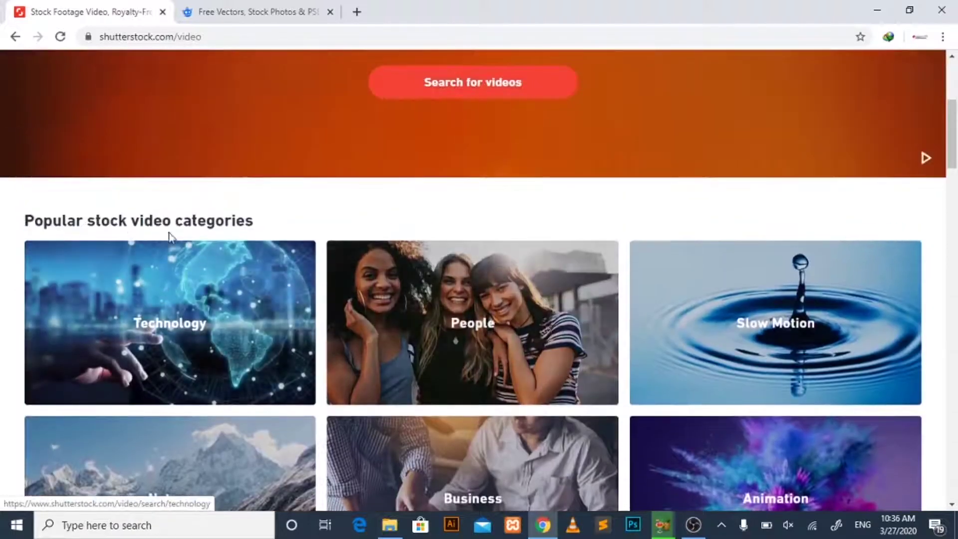
pyautogui.scroll(5, 199, 222)
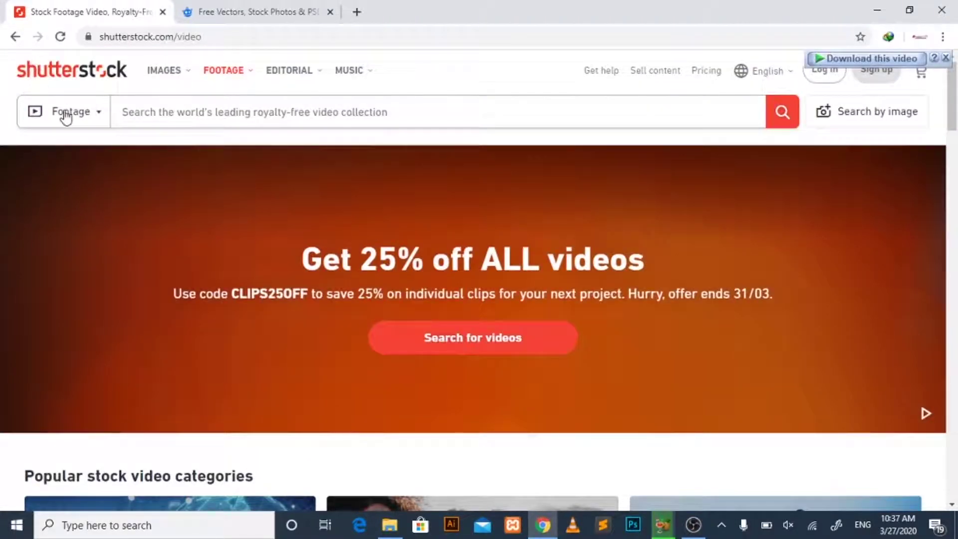
pyautogui.click(65, 116)
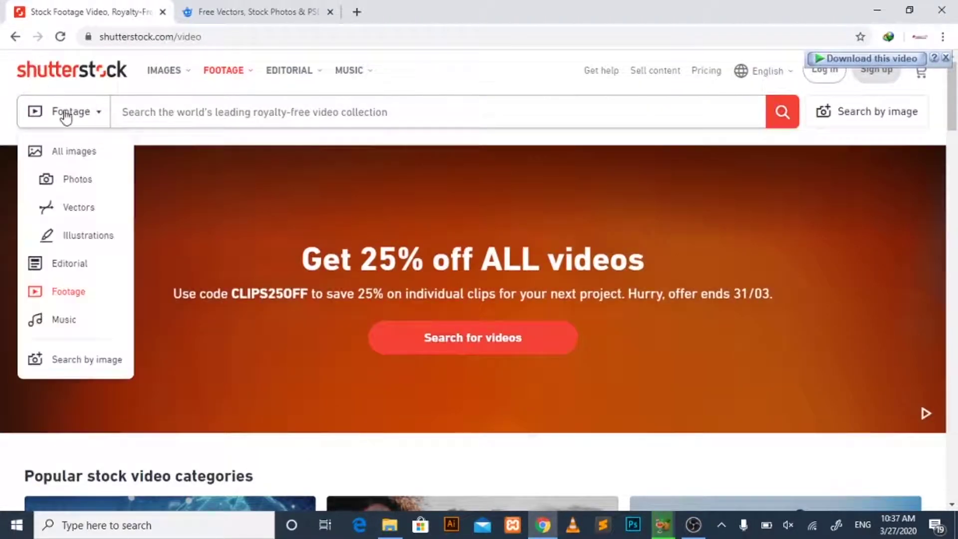
pyautogui.click(99, 213)
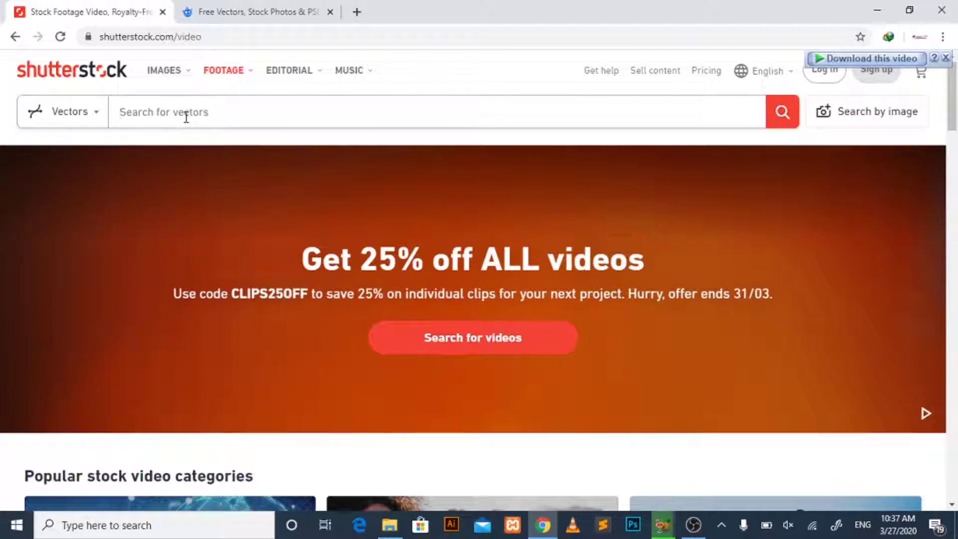
pyautogui.write('logos')
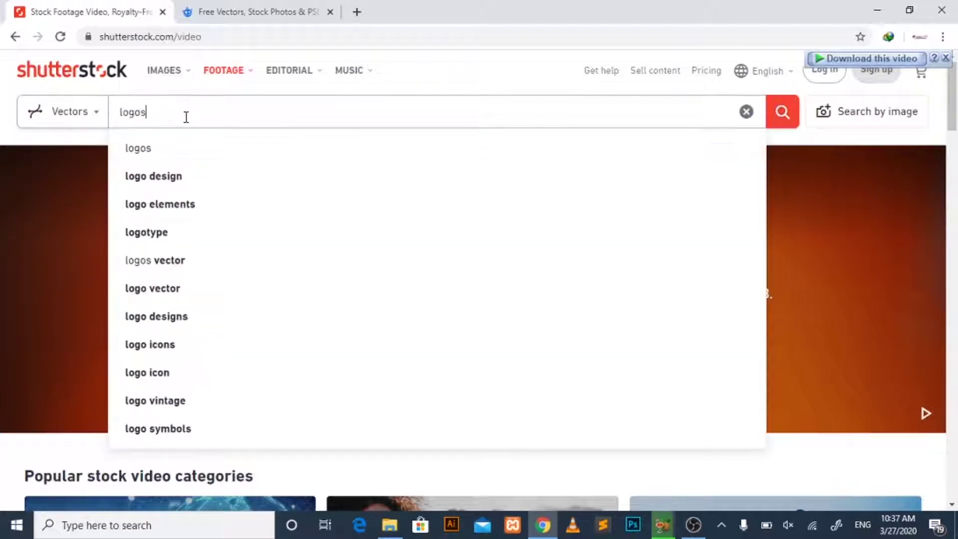
pyautogui.press('Return')
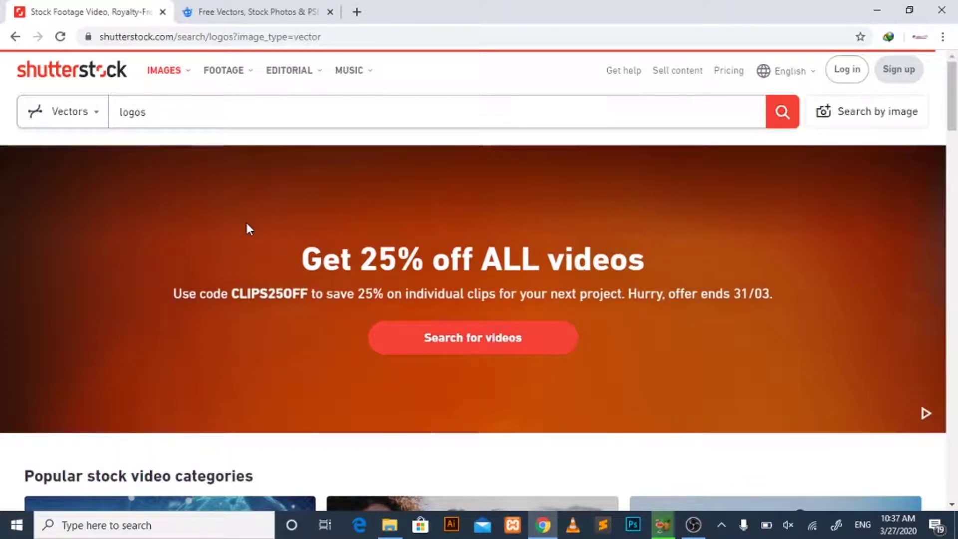
# Remove the Vectors filter from the "logos" search to include all images.
pyautogui.scroll(-6, 246, 224)
pyautogui.scroll(6, 247, 224)
pyautogui.scroll(-4, 299, 348)
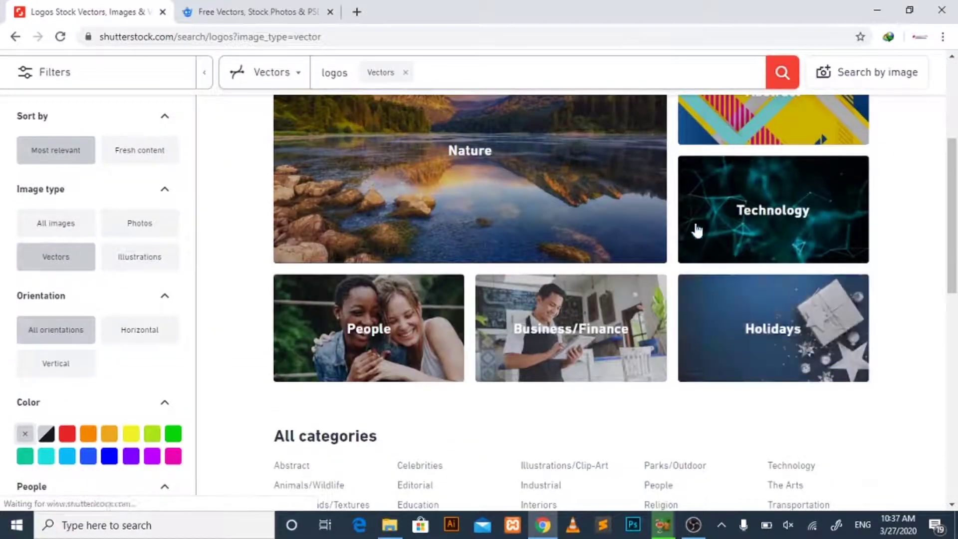
pyautogui.scroll(-2, 551, 274)
pyautogui.scroll(6, 384, 204)
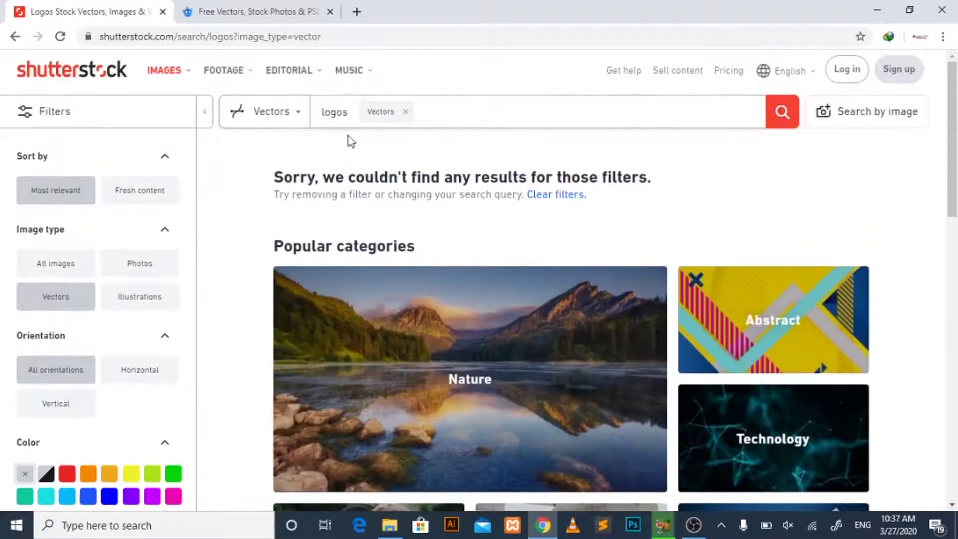
pyautogui.scroll(-3, 464, 357)
pyautogui.scroll(2, 466, 358)
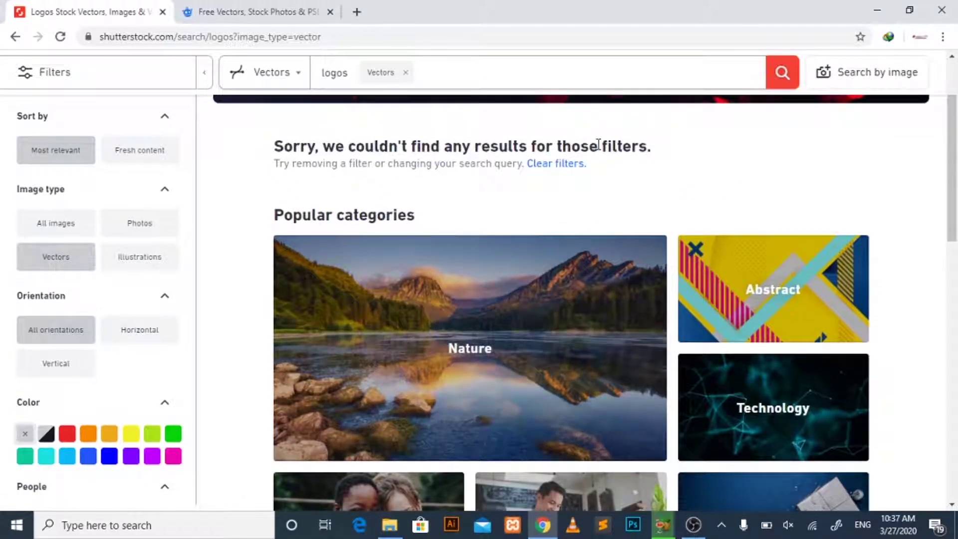
pyautogui.scroll(2, 598, 145)
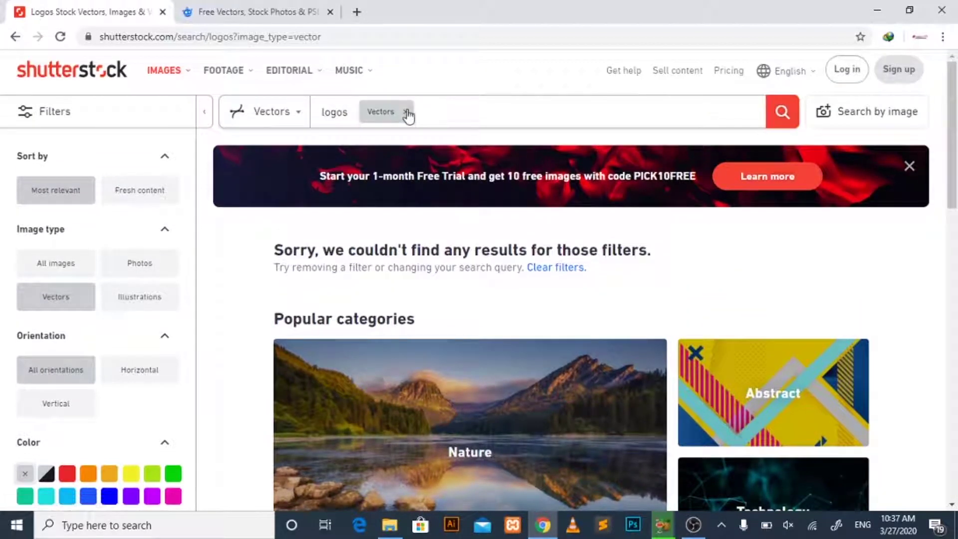
pyautogui.click(407, 112)
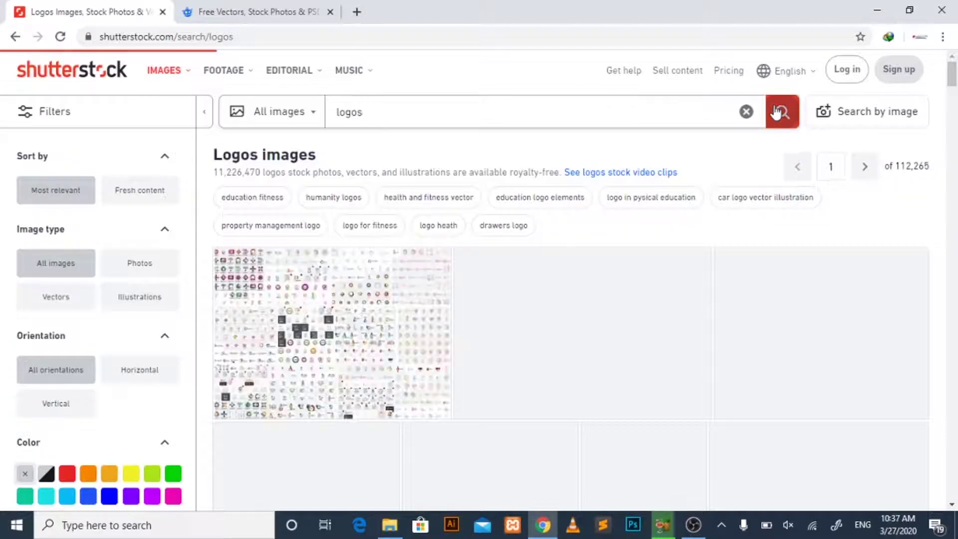
# Browse the logo image results and open the feminine logo set in black, pink and gold.
pyautogui.scroll(-3, 561, 278)
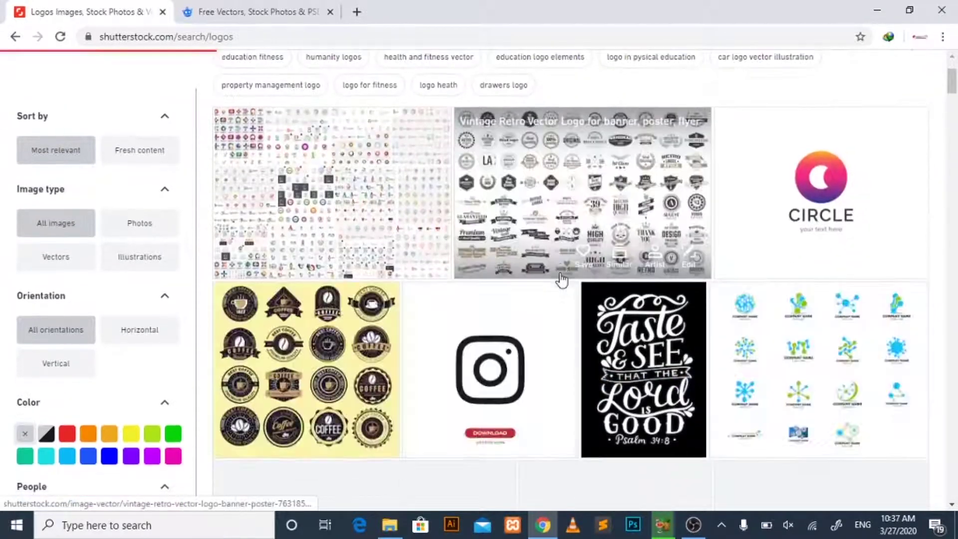
pyautogui.scroll(-12, 562, 280)
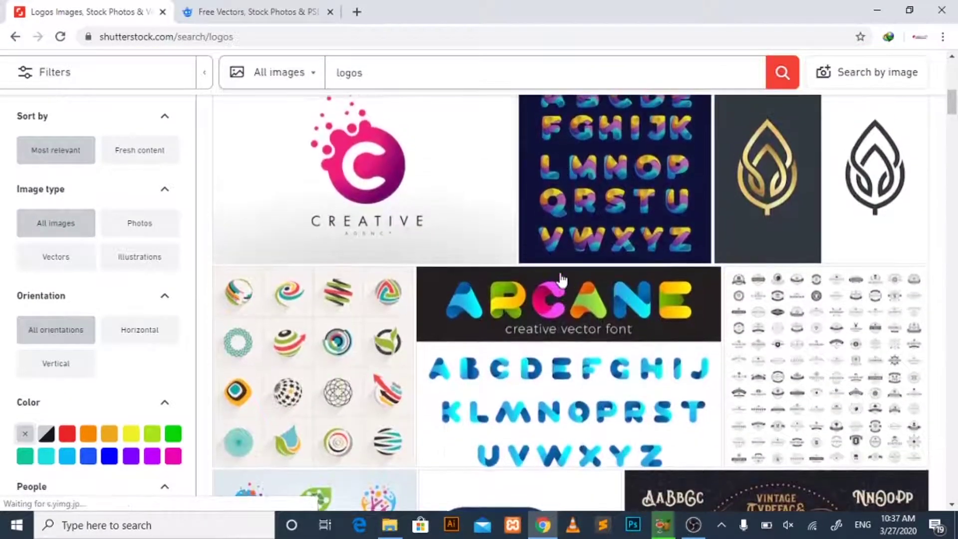
pyautogui.scroll(-6, 562, 279)
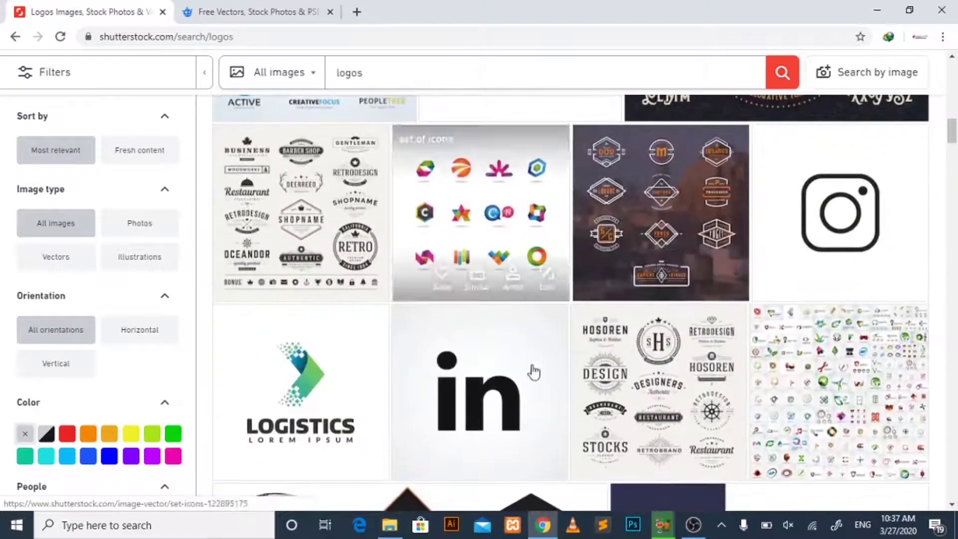
pyautogui.scroll(-12, 479, 421)
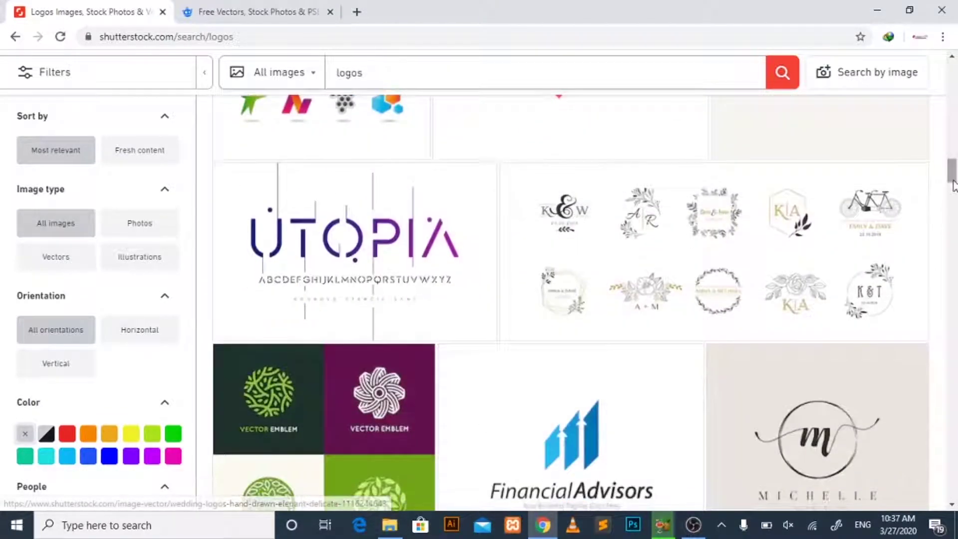
pyautogui.moveTo(953, 172); pyautogui.dragTo(953, 148)
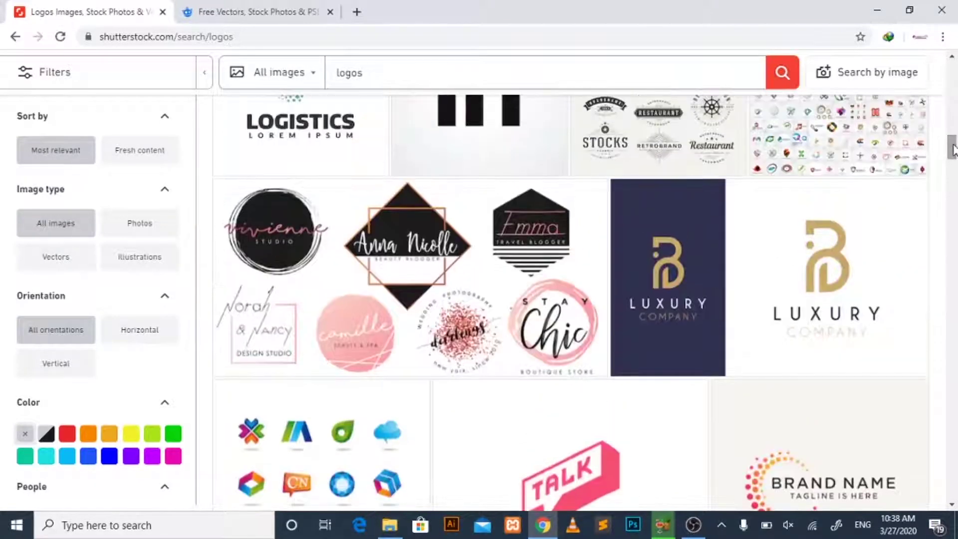
pyautogui.click(467, 267)
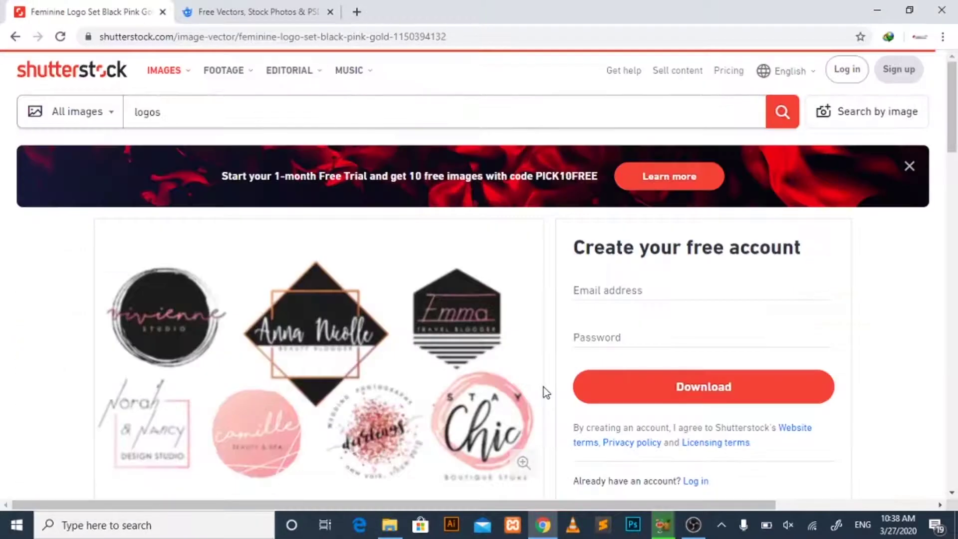
# Examine the email and password fields of the free account form beside the feminine logo set.
pyautogui.scroll(-1, 544, 384)
pyautogui.scroll(-1, 544, 382)
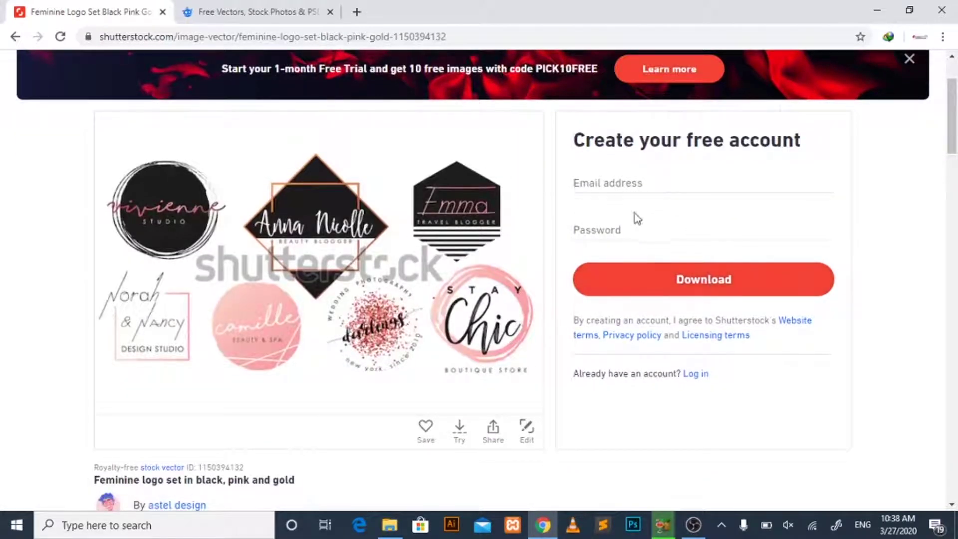
pyautogui.click(617, 233)
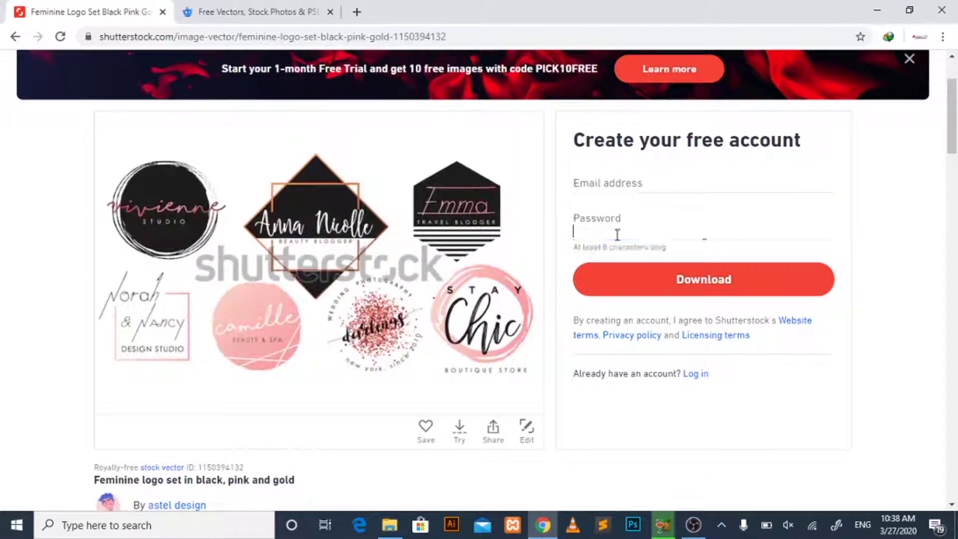
pyautogui.click(618, 189)
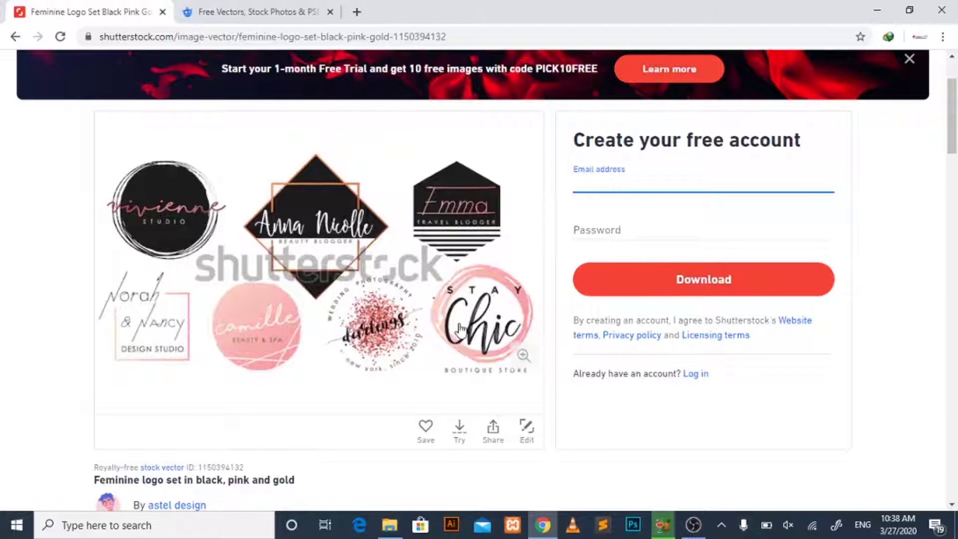
# Switch to the Freepik site and limit its resource search to Vectors and Photos.
pyautogui.click(277, 10)
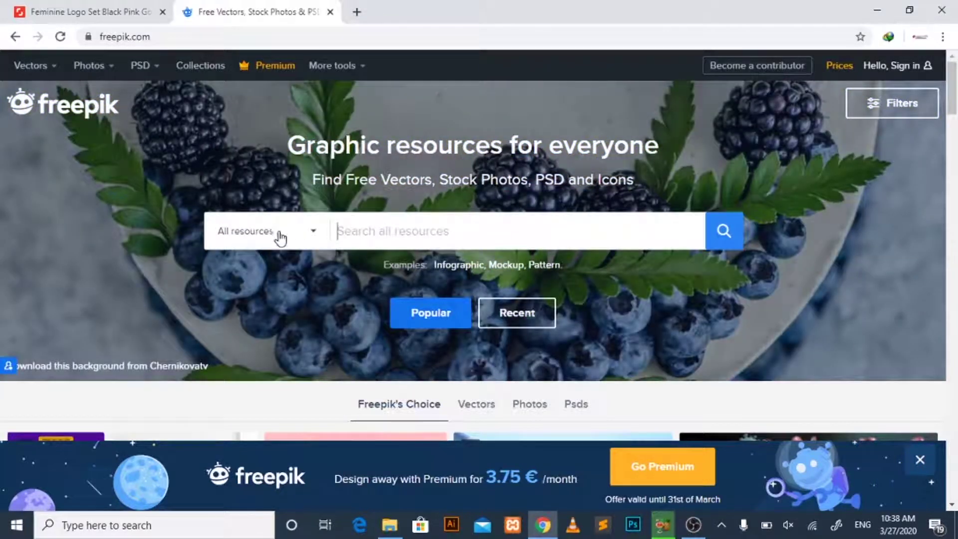
pyautogui.click(301, 236)
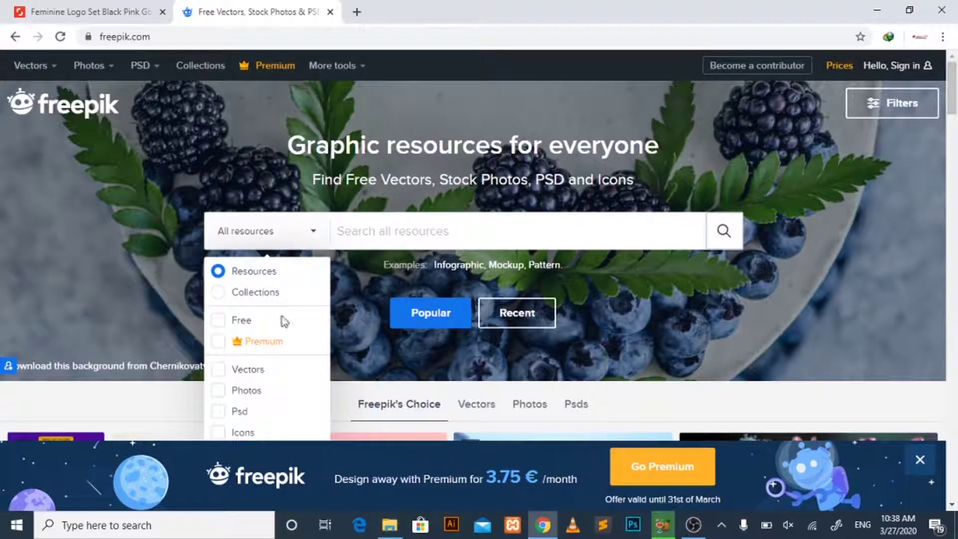
pyautogui.click(218, 372)
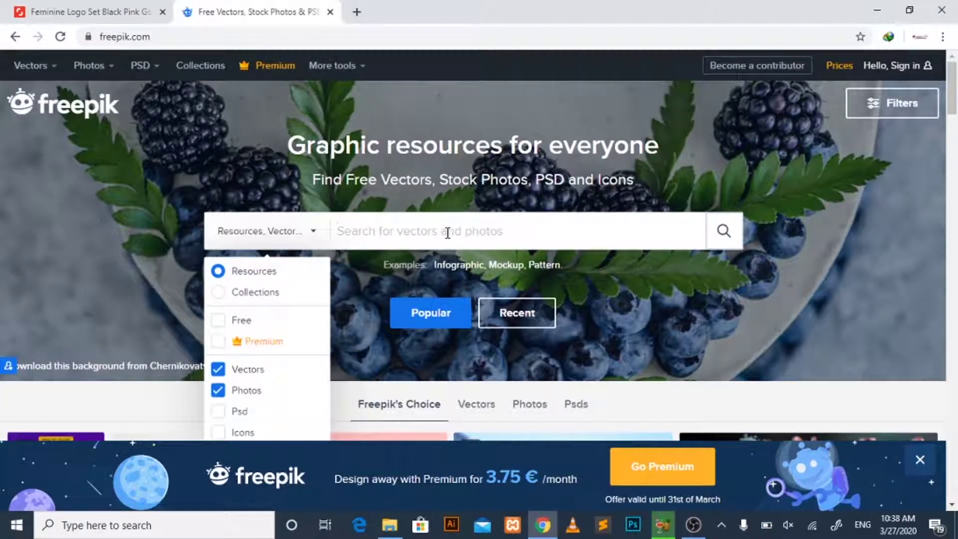
pyautogui.click(448, 233)
# Look through the featured resources on the homepage and search Freepik for "Logos".
pyautogui.scroll(-8, 445, 231)
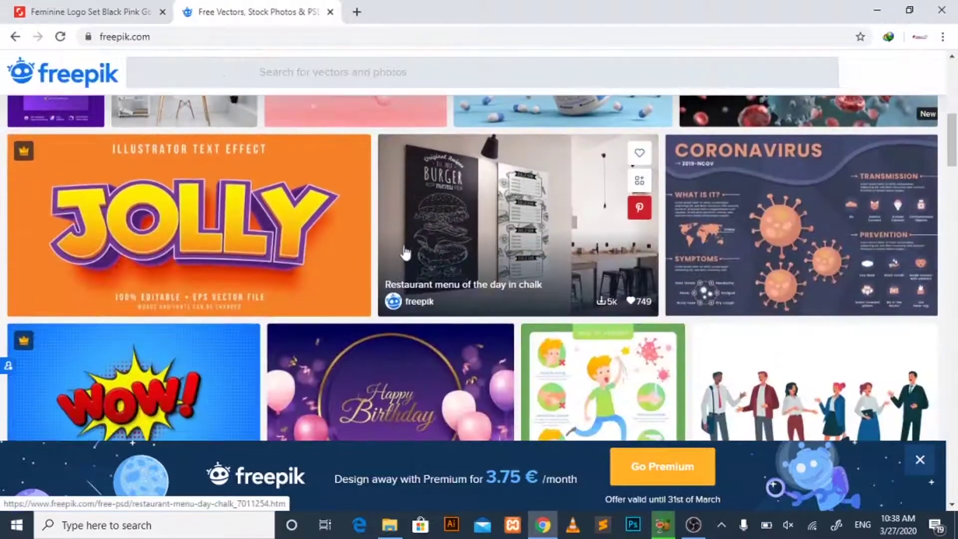
pyautogui.scroll(-20, 405, 252)
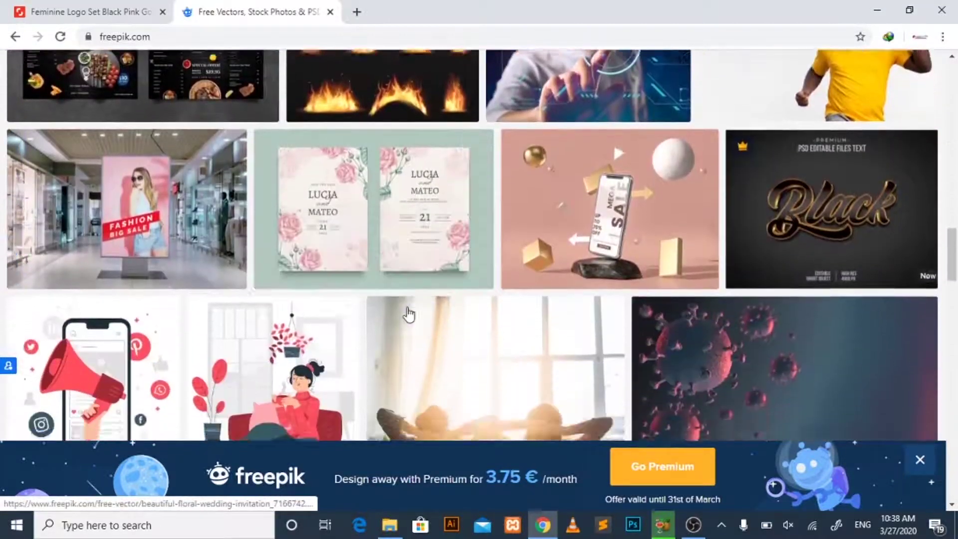
pyautogui.scroll(-20, 408, 315)
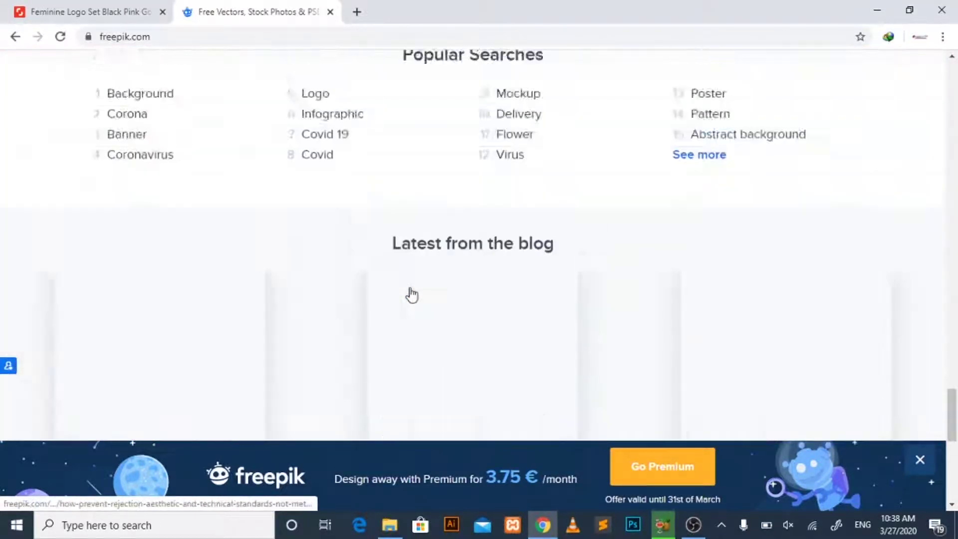
pyautogui.scroll(20, 411, 294)
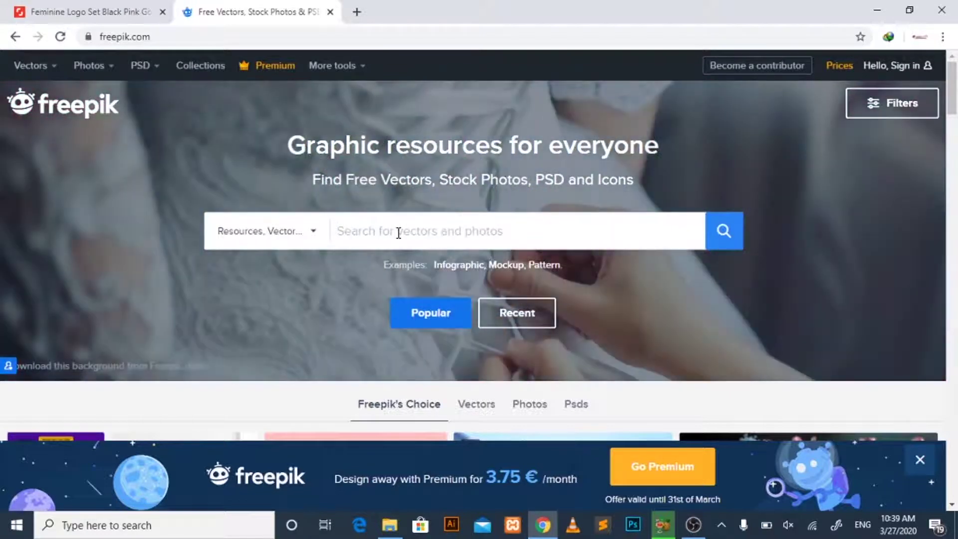
pyautogui.click(398, 233)
pyautogui.write('Logos')
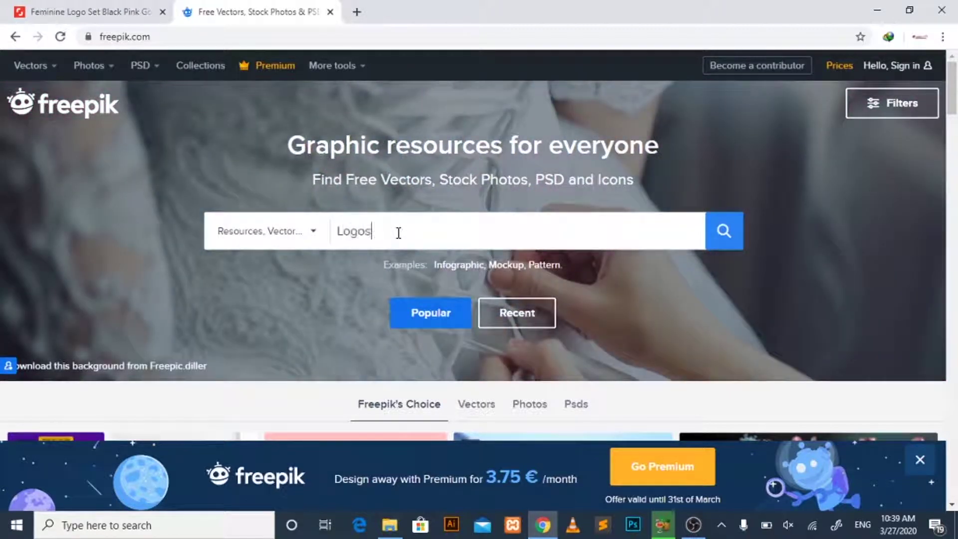
pyautogui.press('Return')
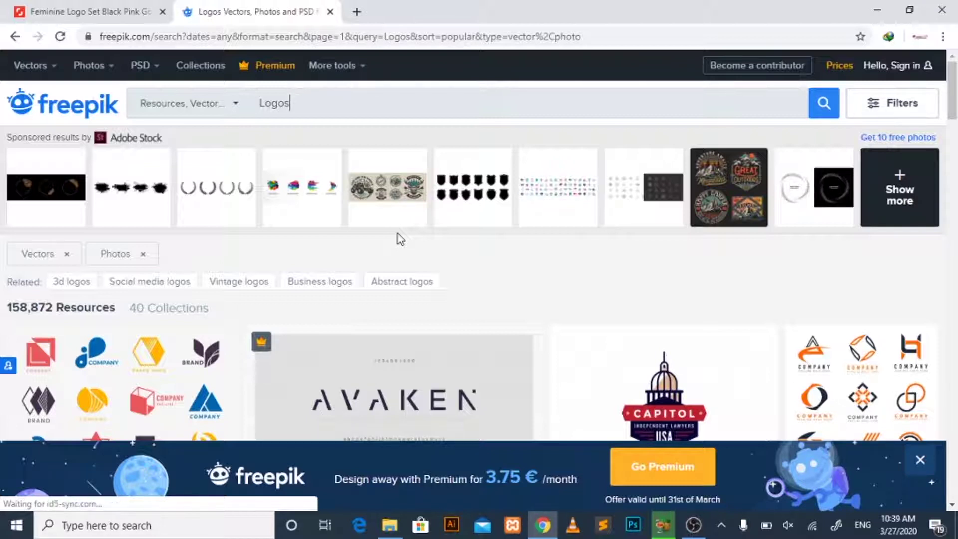
# Browse the logo results and view the download terms of the feminine logo set in black, pink and gold.
pyautogui.scroll(-10, 399, 239)
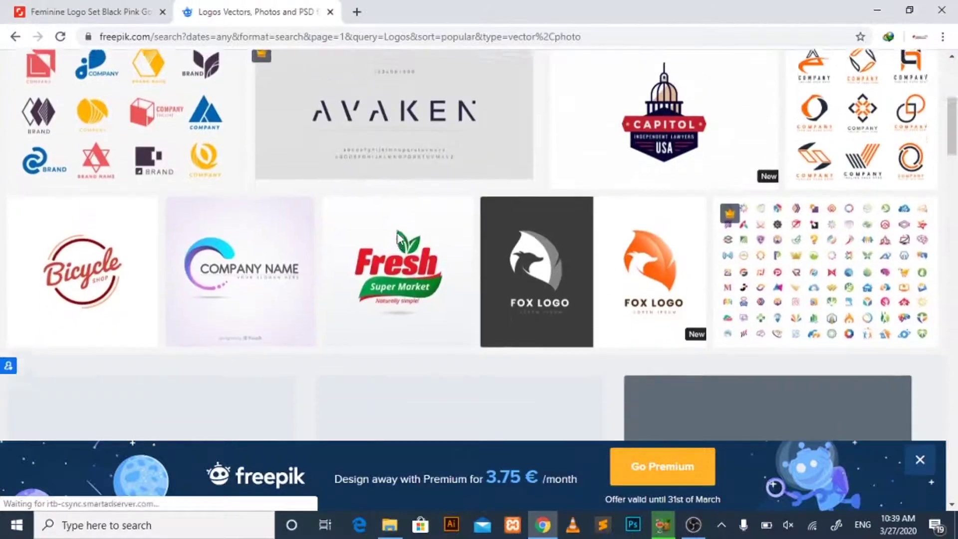
pyautogui.scroll(1, 398, 238)
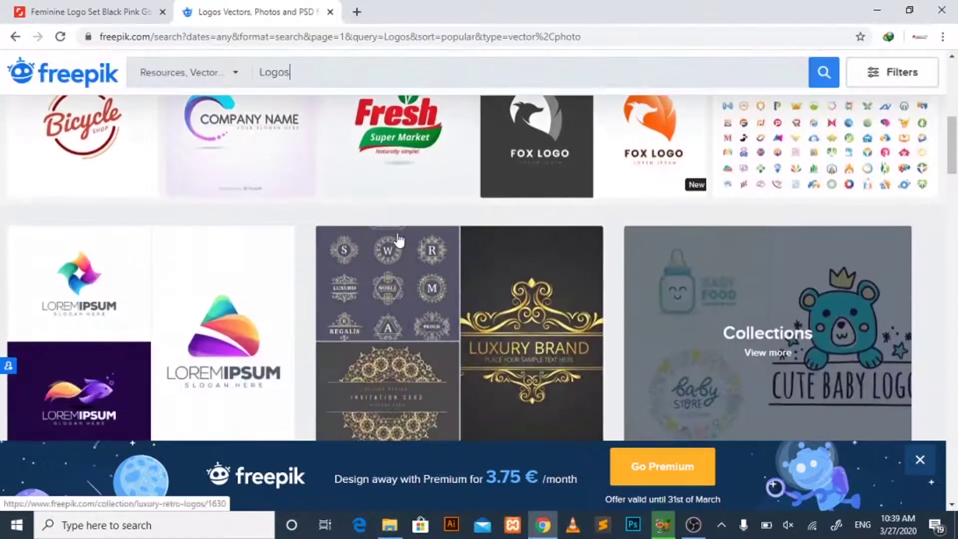
pyautogui.scroll(-8, 399, 239)
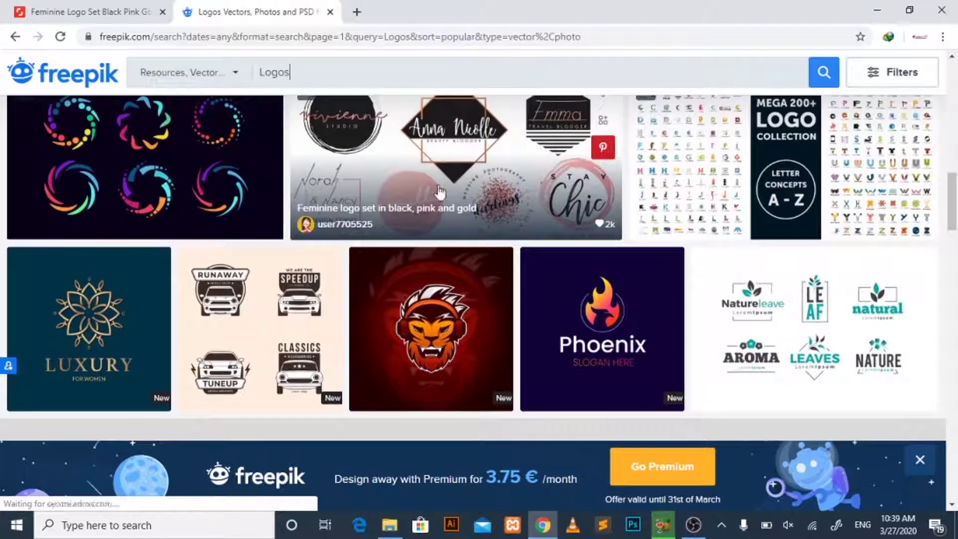
pyautogui.click(99, 10)
pyautogui.click(294, 11)
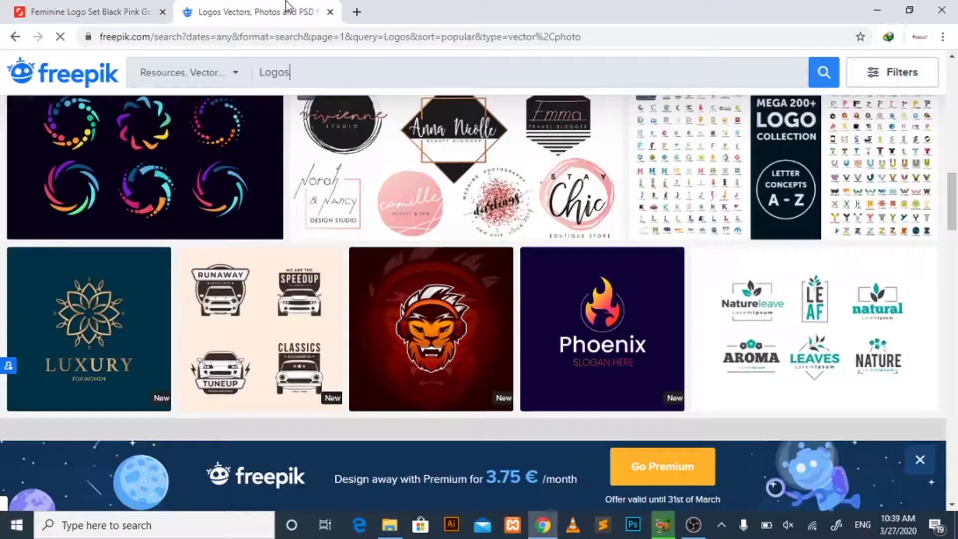
pyautogui.scroll(3, 479, 319)
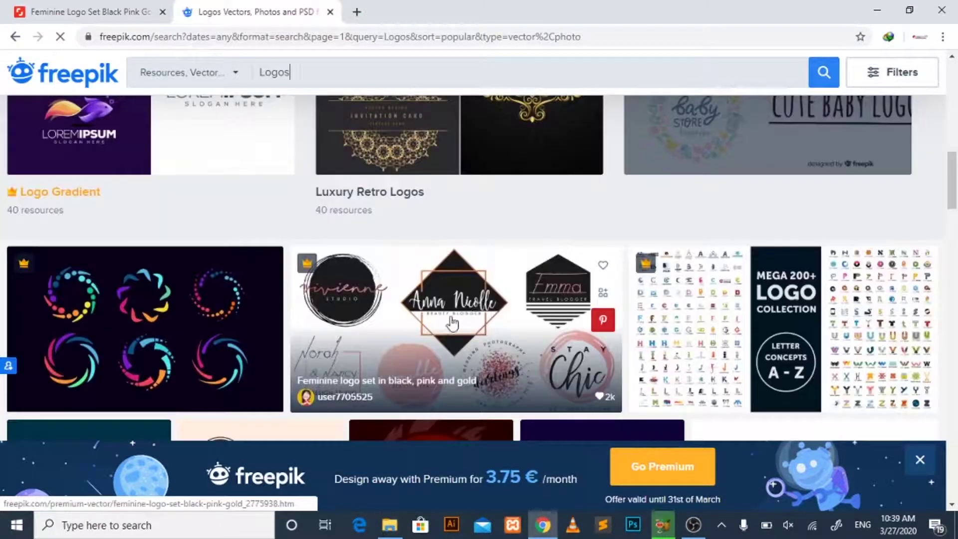
pyautogui.click(314, 277)
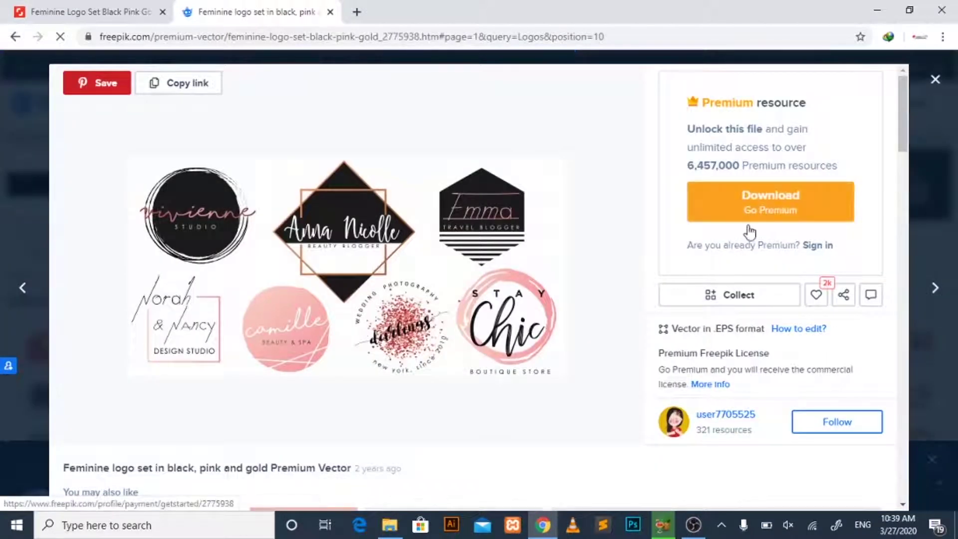
pyautogui.click(935, 79)
# Open the red Mascot logo concept from the results and request its free download.
pyautogui.scroll(-3, 550, 349)
pyautogui.scroll(-15, 550, 349)
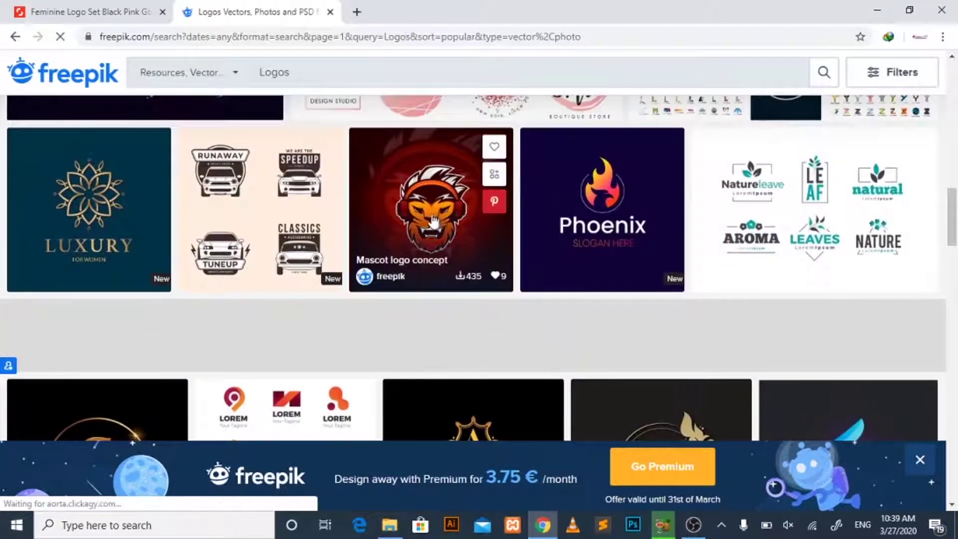
pyautogui.click(406, 254)
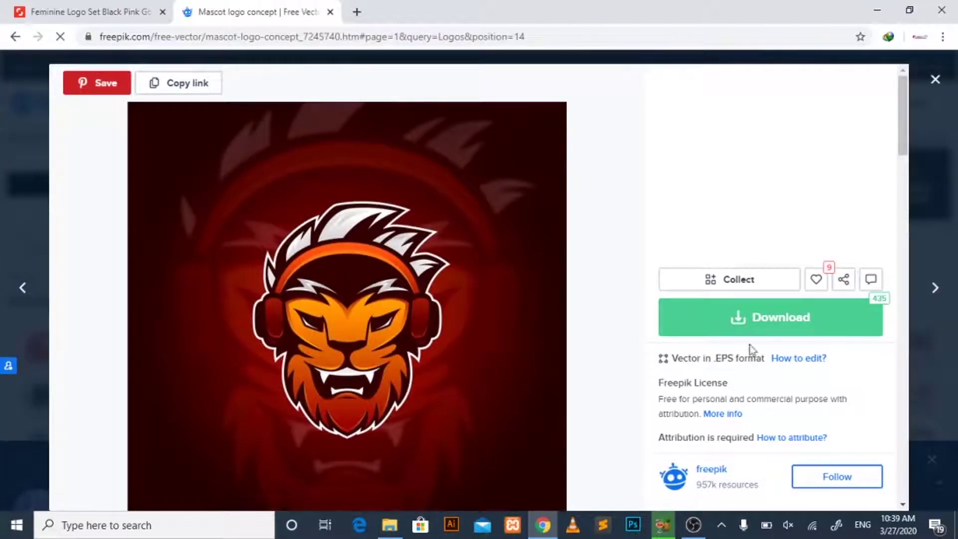
pyautogui.click(735, 330)
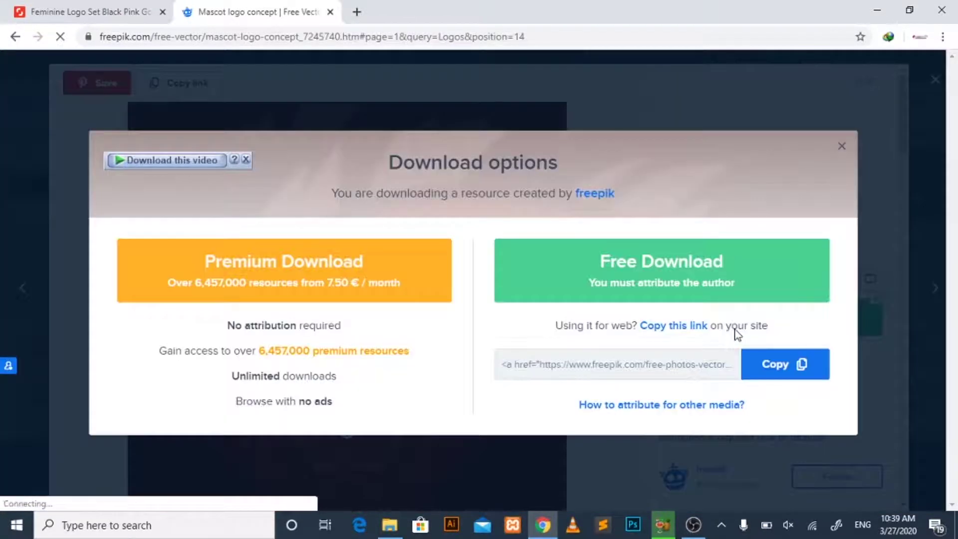
pyautogui.click(618, 281)
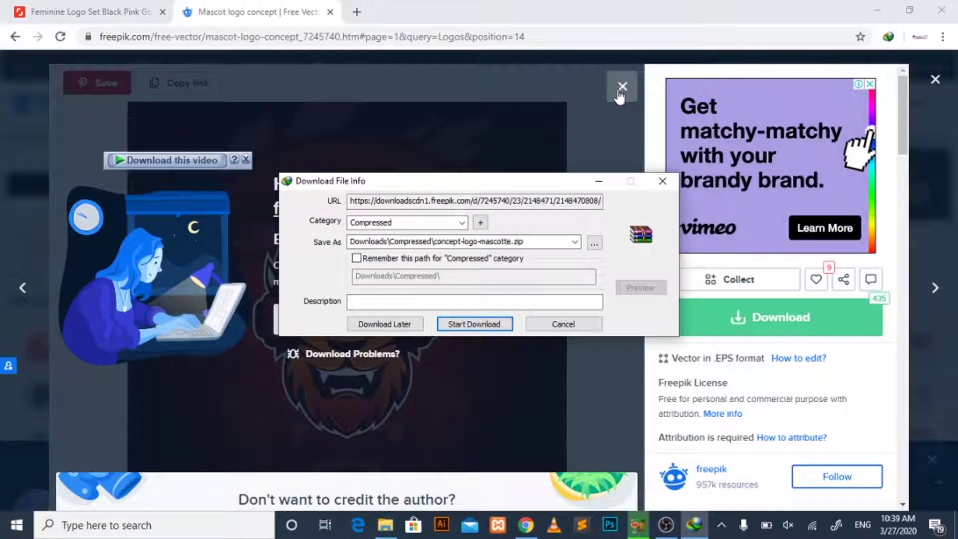
# Dismiss the attribution message and start downloading concept-logo-mascotte.zip under the Compressed category.
pyautogui.click(621, 89)
pyautogui.moveTo(416, 200); pyautogui.dragTo(618, 202)
pyautogui.click(563, 201)
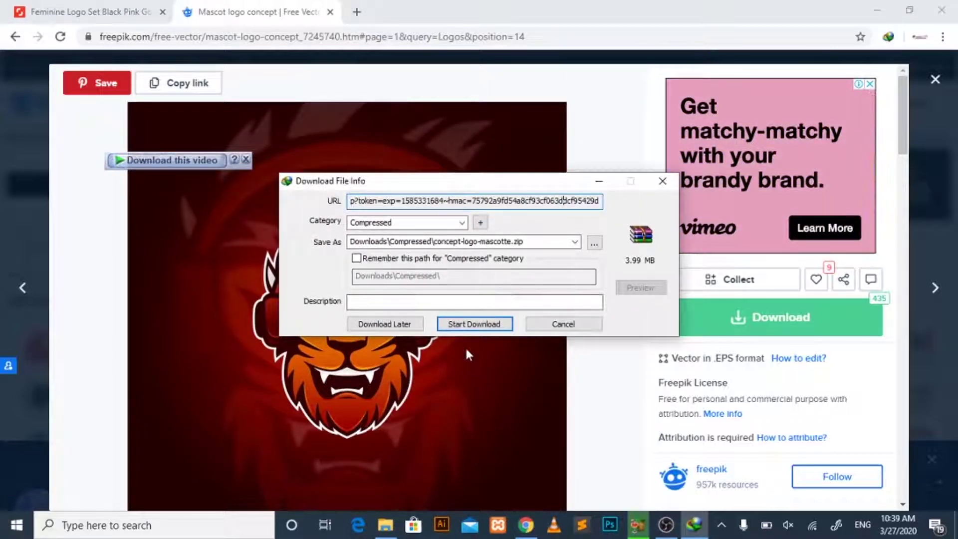
pyautogui.click(465, 324)
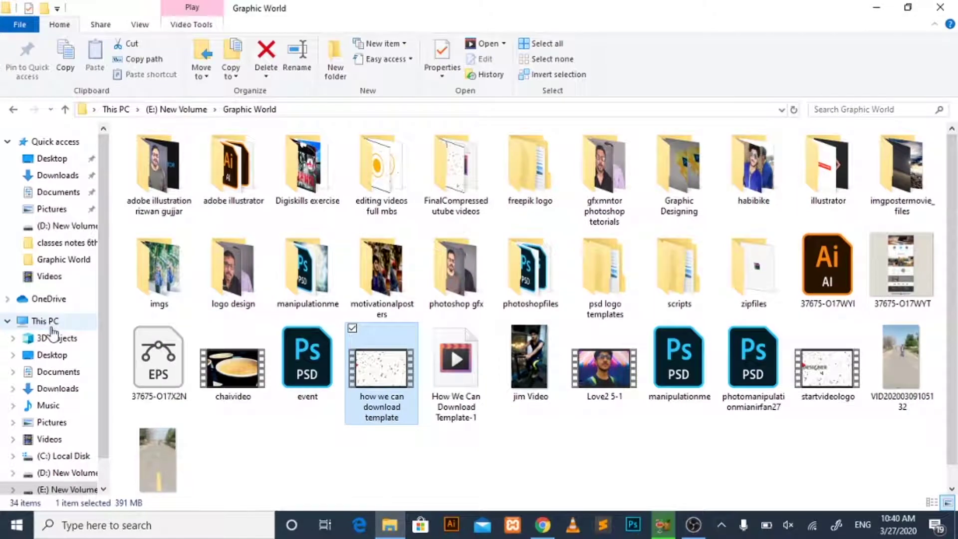
# Open the Compressed folder inside Downloads in File Explorer.
pyautogui.click(51, 324)
pyautogui.doubleClick(691, 161)
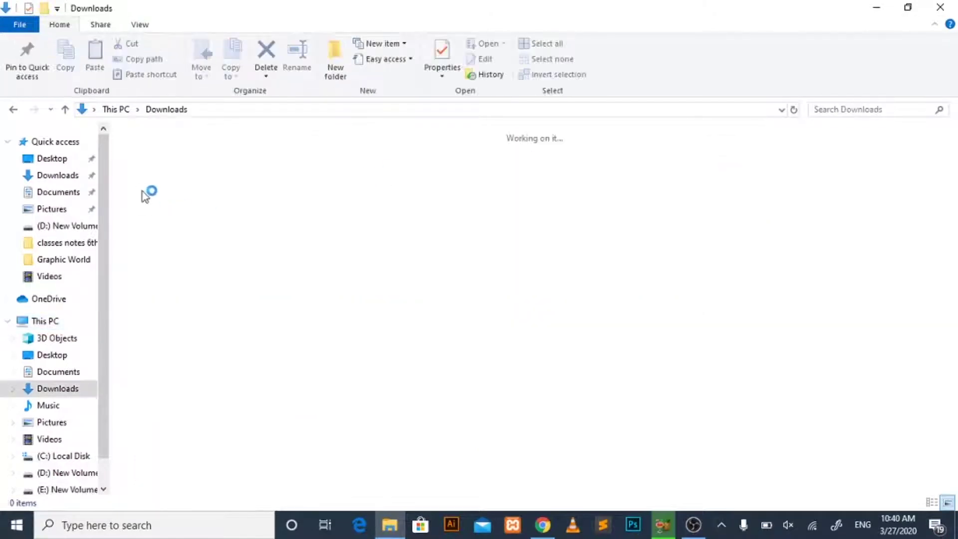
pyautogui.doubleClick(159, 179)
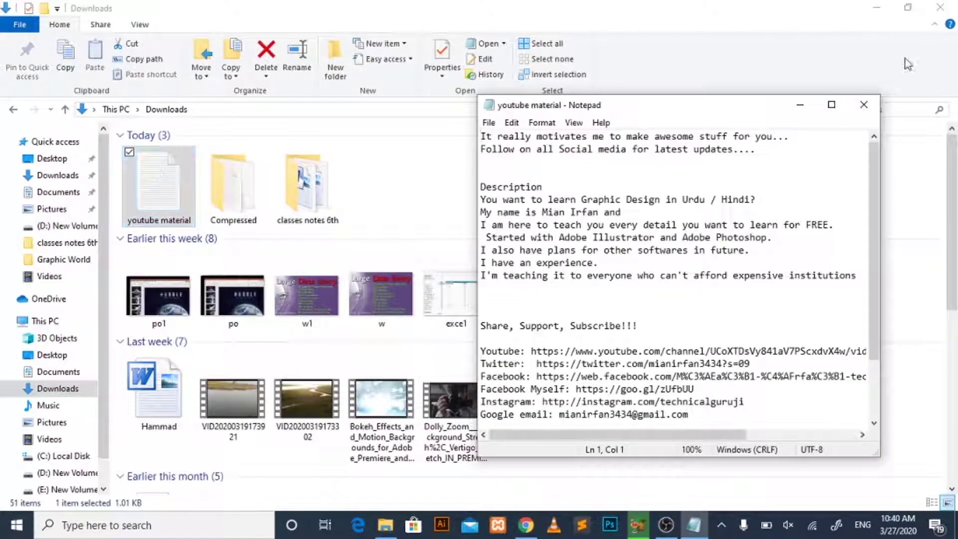
pyautogui.click(864, 104)
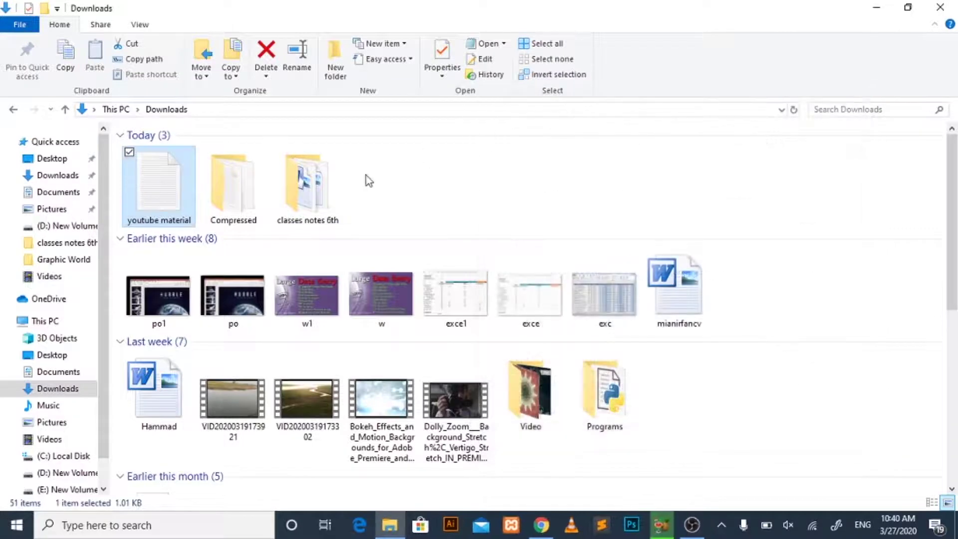
pyautogui.doubleClick(262, 180)
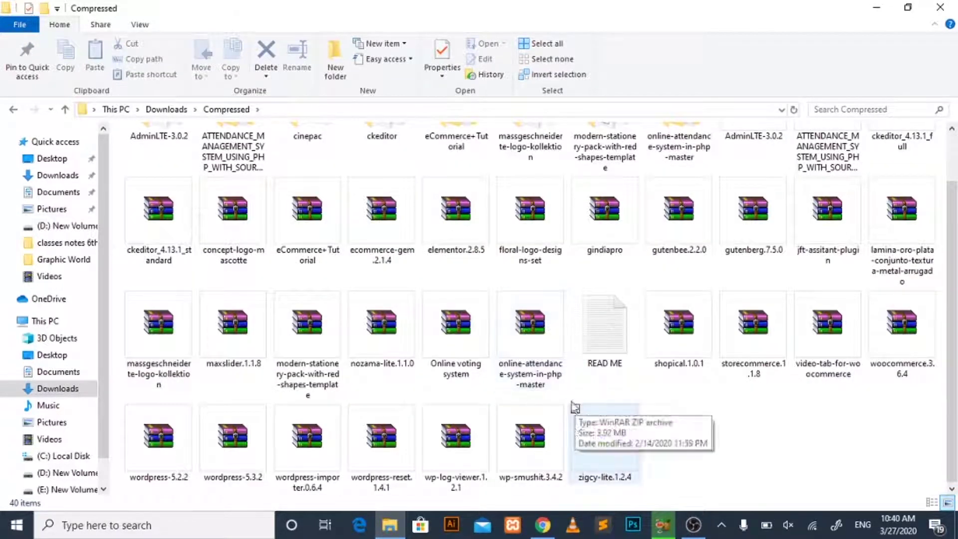
# Check the mascot logo's title on its Freepik page and return to the Compressed folder.
pyautogui.click(541, 533)
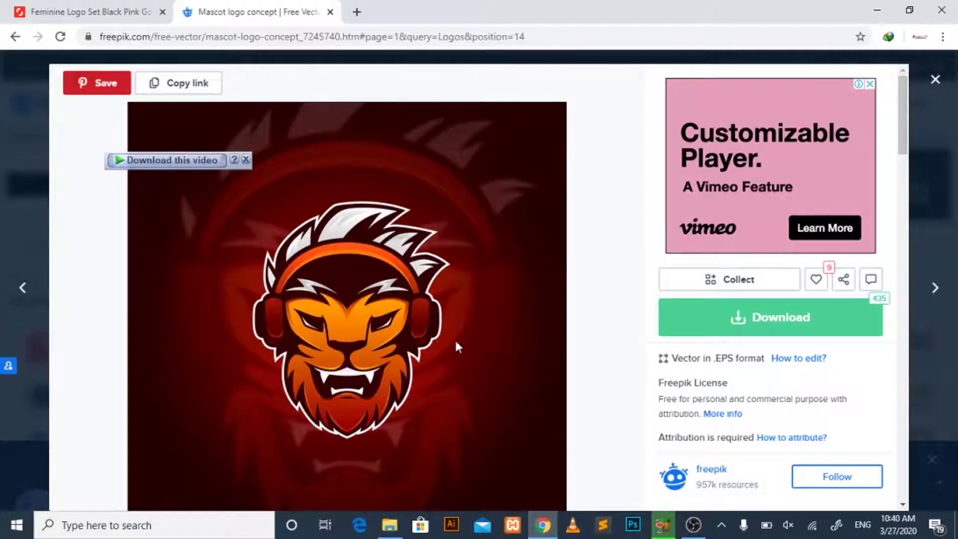
pyautogui.scroll(-1, 455, 342)
pyautogui.scroll(-1, 455, 343)
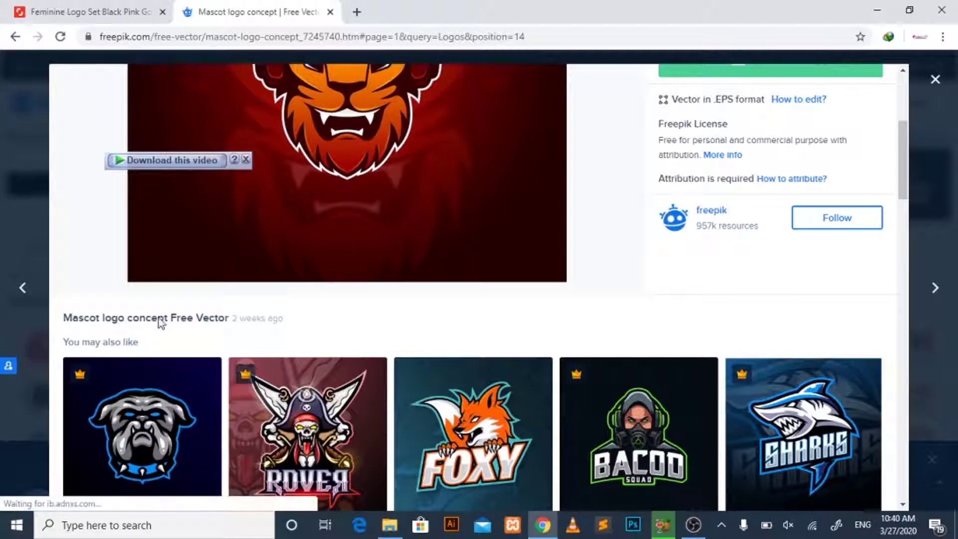
pyautogui.click(398, 529)
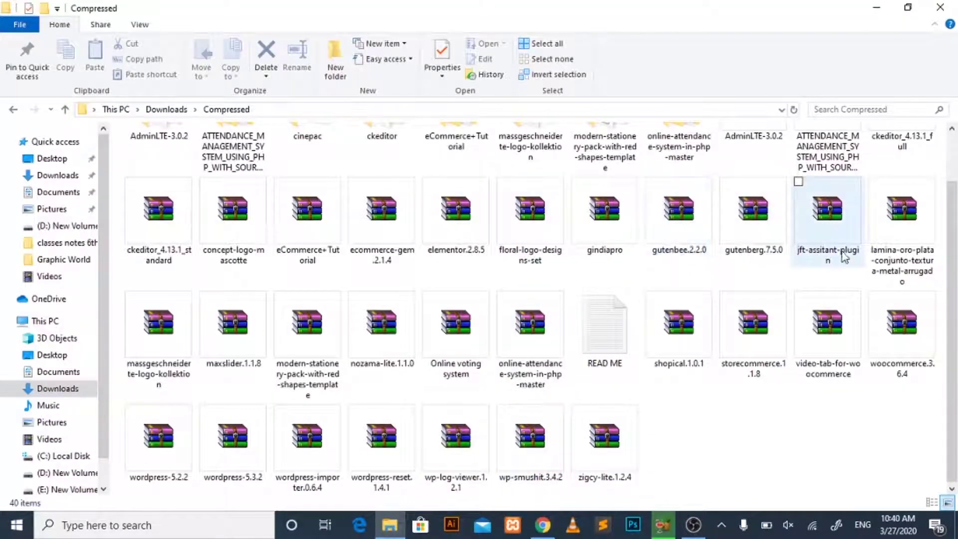
pyautogui.scroll(2, 706, 306)
# Locate the massgeschneiderte-logo-kollektion archive and show its extraction options without extracting it.
pyautogui.press('m')
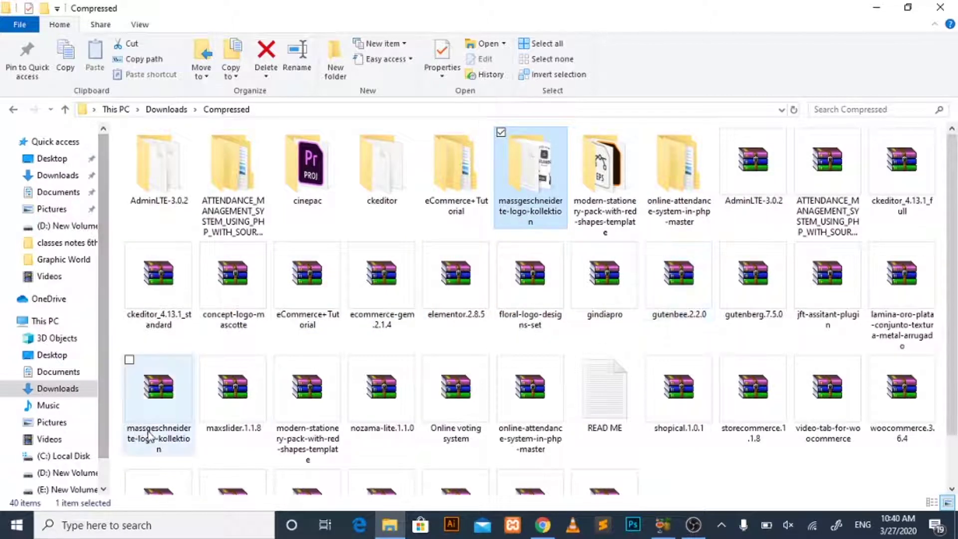
pyautogui.click(172, 441)
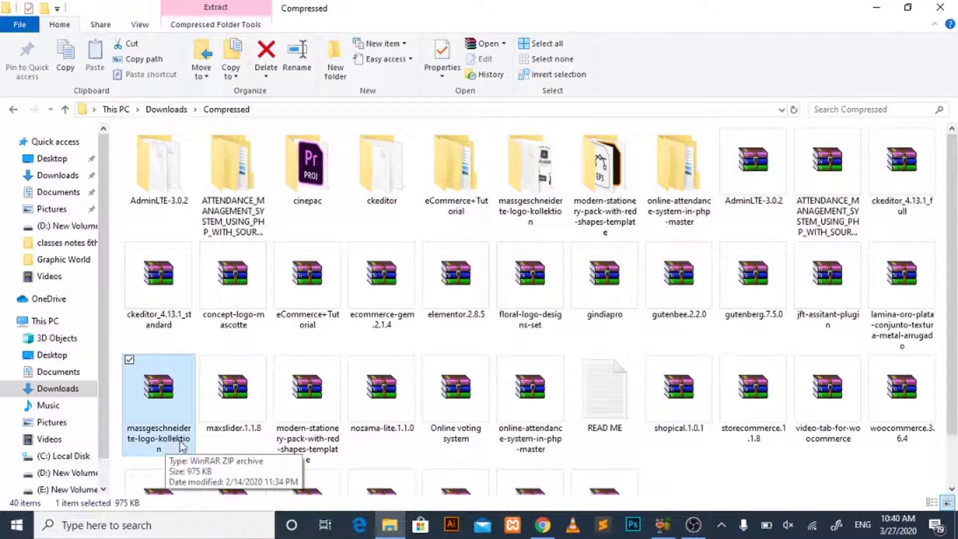
pyautogui.rightClick(152, 434)
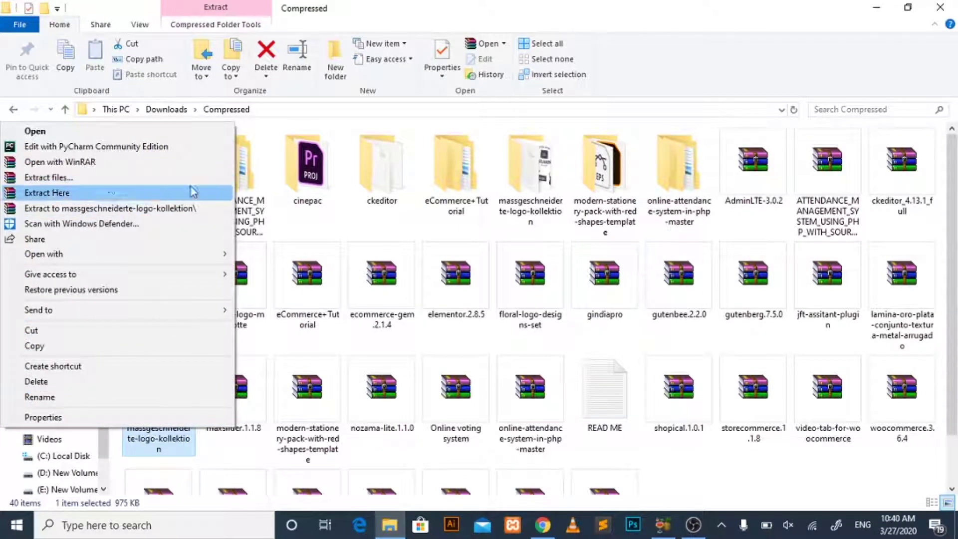
pyautogui.click(525, 192)
# Open the extracted massgeschneiderte-logo-kollektion folder, view its 295 JPG image, and return to the Compressed folder.
pyautogui.doubleClick(524, 192)
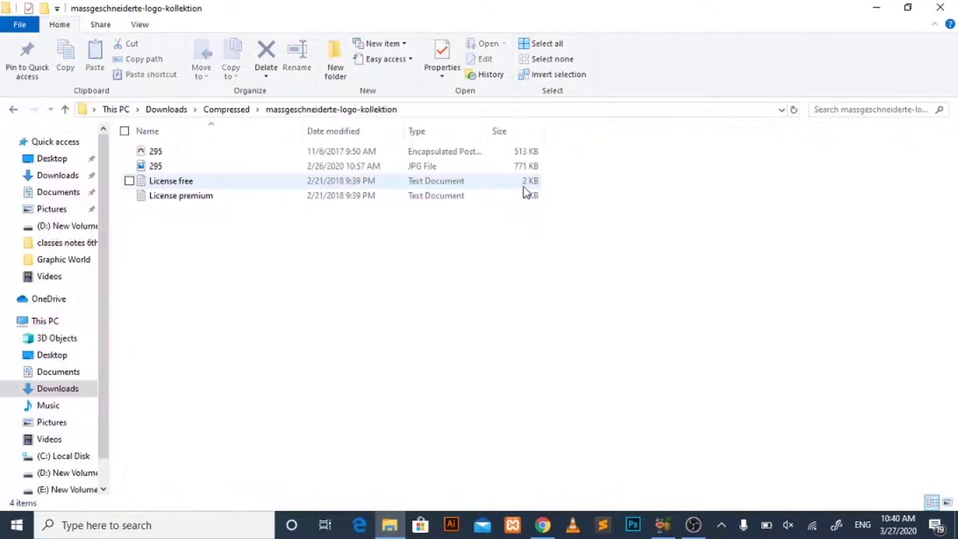
pyautogui.click(200, 165)
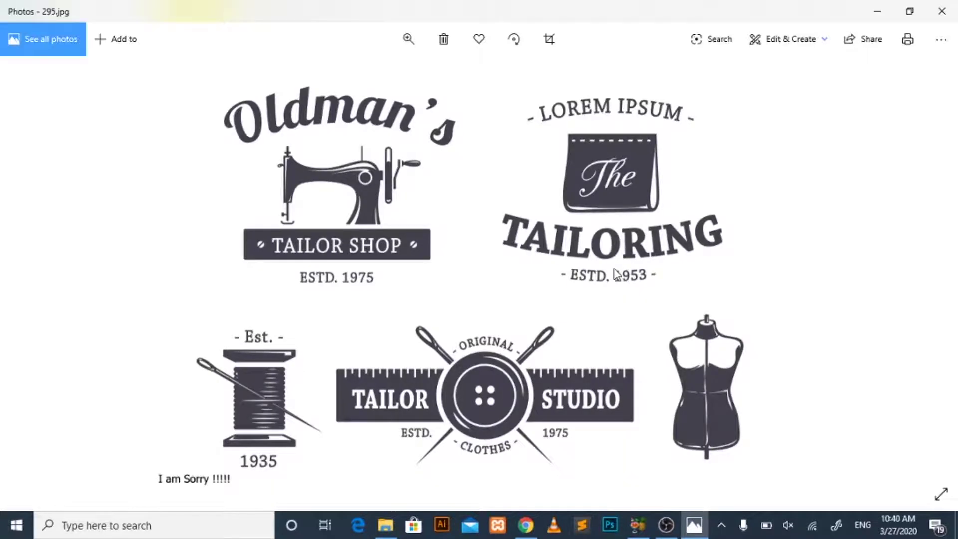
pyautogui.click(941, 11)
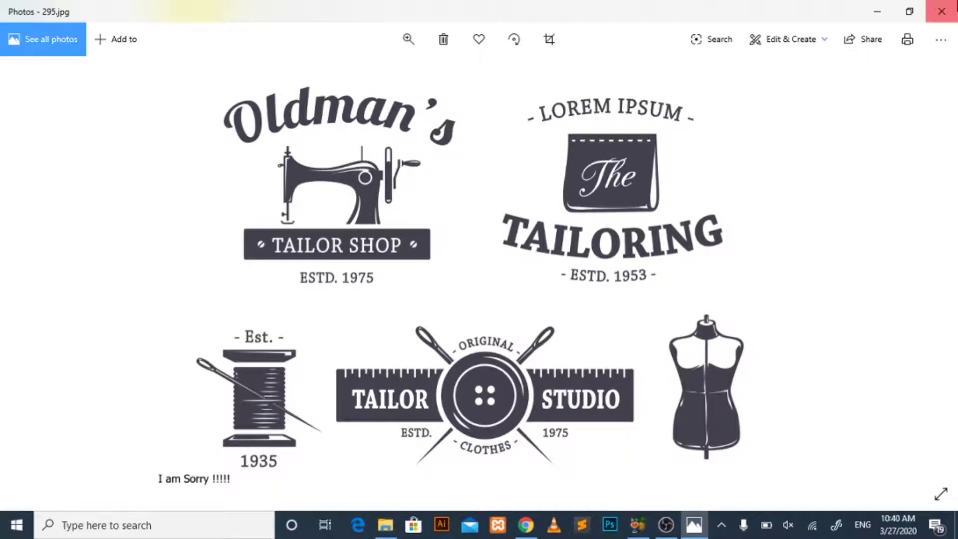
pyautogui.press('BackSpace')
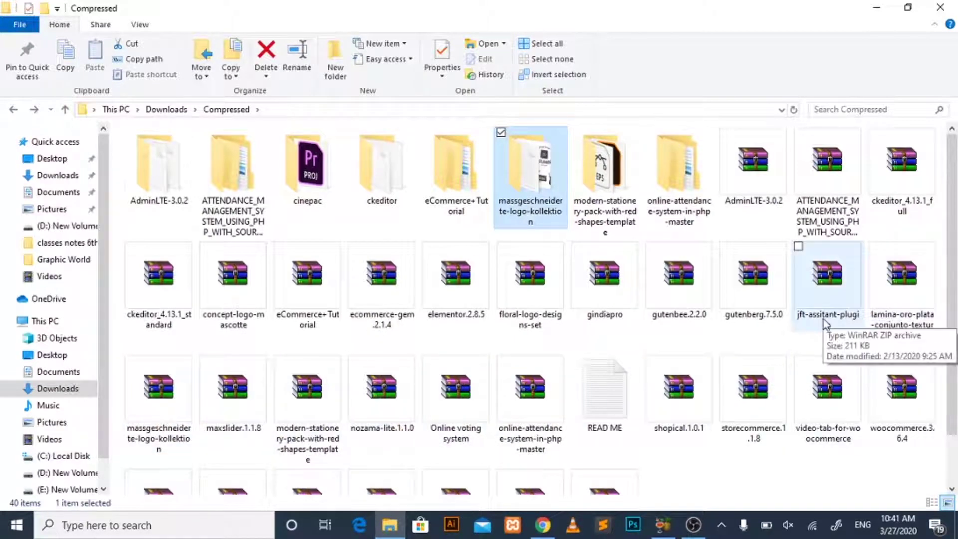
# Look over the downloaded archives and switch back to the Mascot logo concept page in Chrome.
pyautogui.scroll(-1, 824, 323)
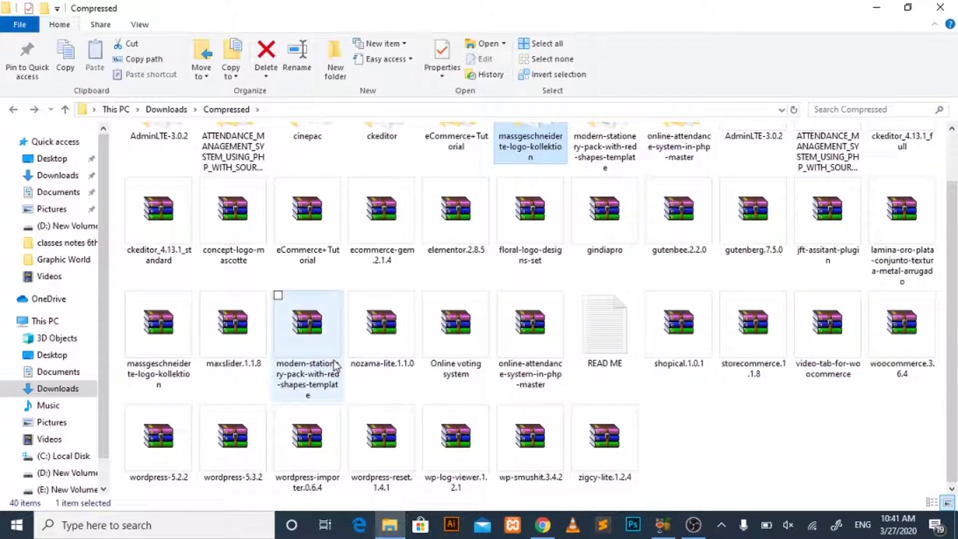
pyautogui.scroll(1, 334, 365)
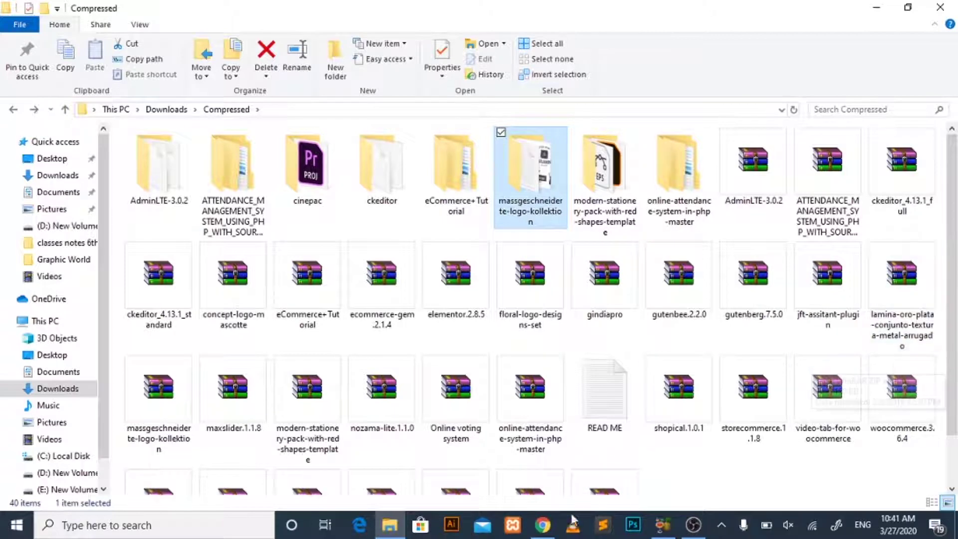
pyautogui.click(548, 523)
pyautogui.scroll(3, 379, 329)
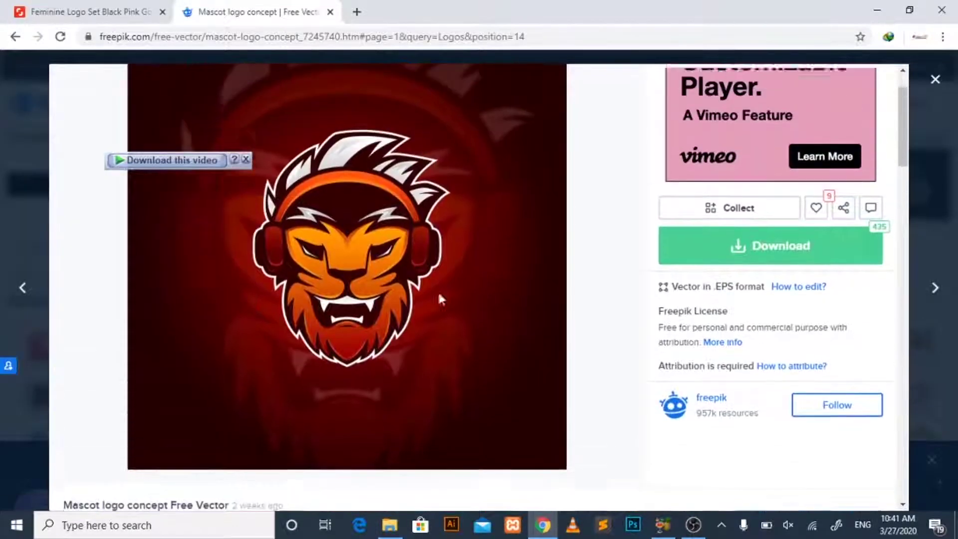
# Request the free download of the mascot logo, check its file details, and cancel the download.
pyautogui.click(781, 259)
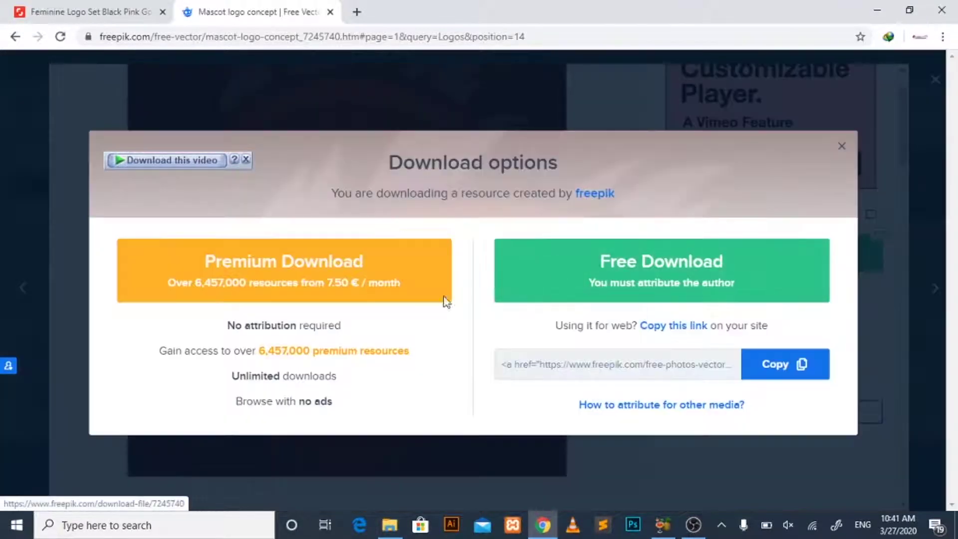
pyautogui.click(702, 278)
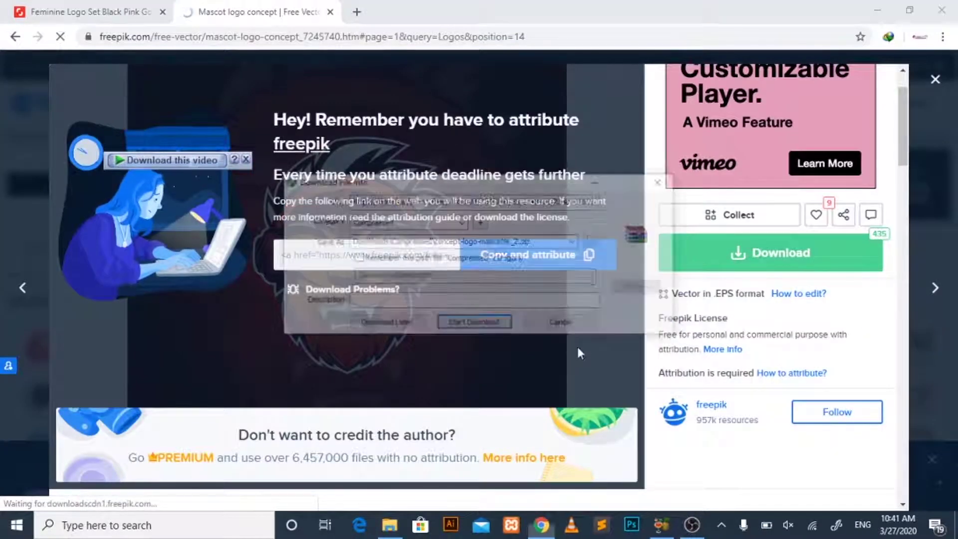
pyautogui.moveTo(426, 200); pyautogui.dragTo(515, 201)
pyautogui.click(514, 201)
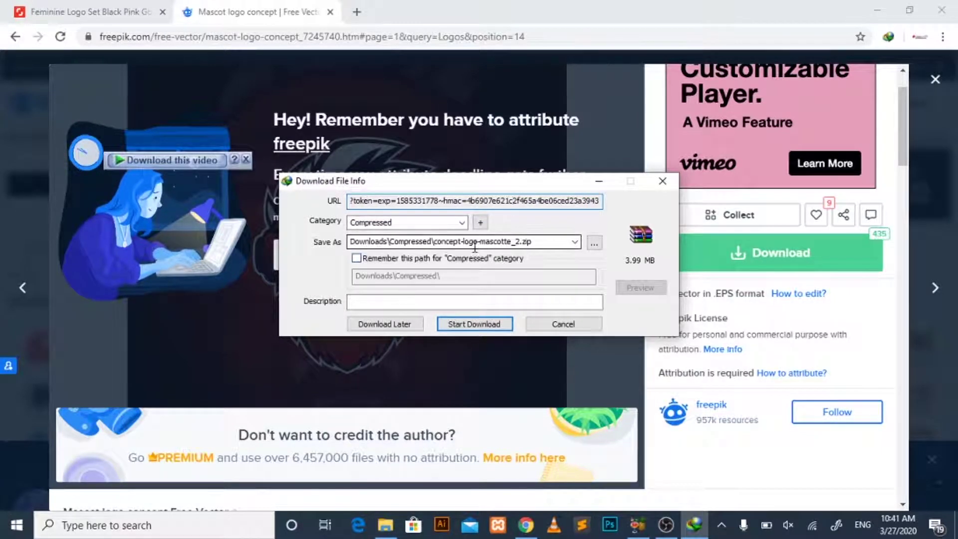
pyautogui.click(562, 324)
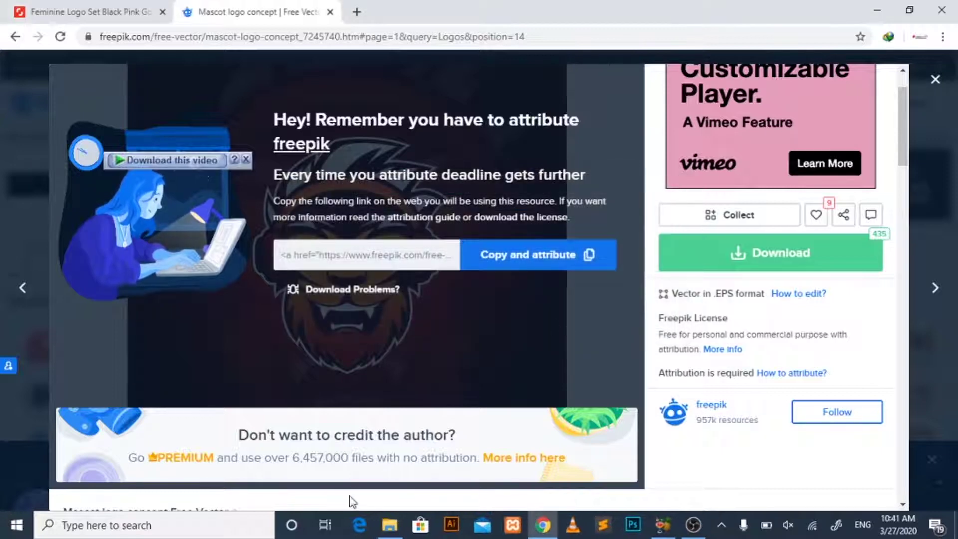
# Extract the concept-logo-mascotte archive in the Compressed folder to a folder of the same name, keeping the default extraction options.
pyautogui.click(388, 525)
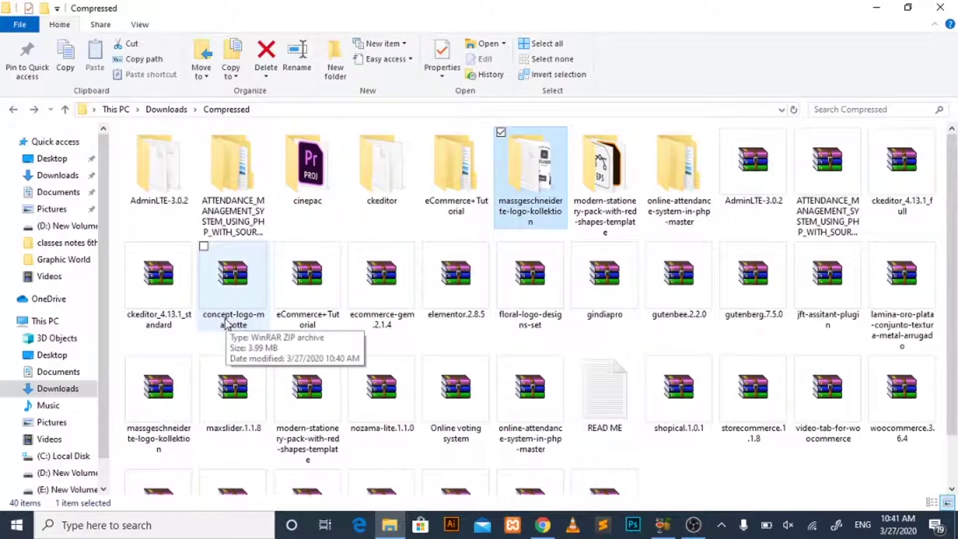
pyautogui.click(255, 303)
pyautogui.rightClick(232, 328)
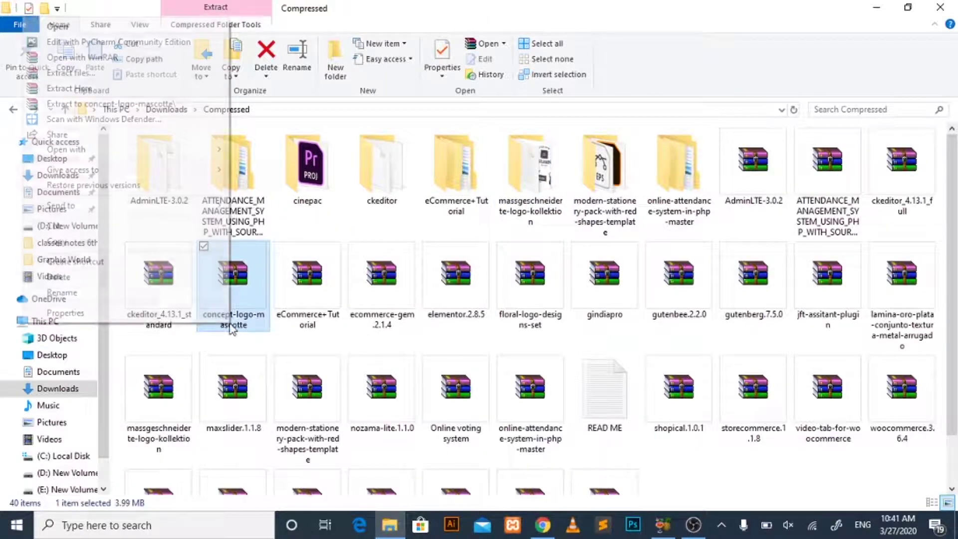
pyautogui.click(118, 75)
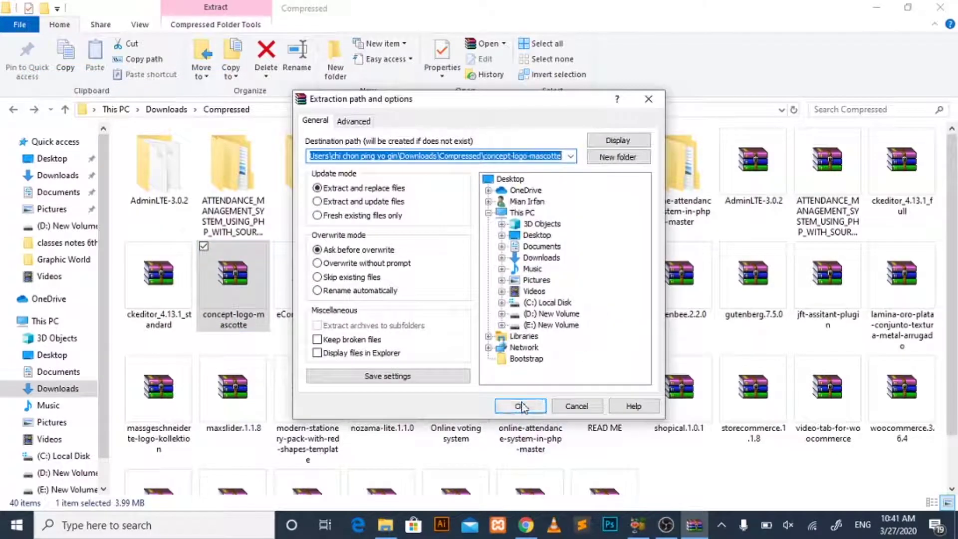
pyautogui.click(521, 406)
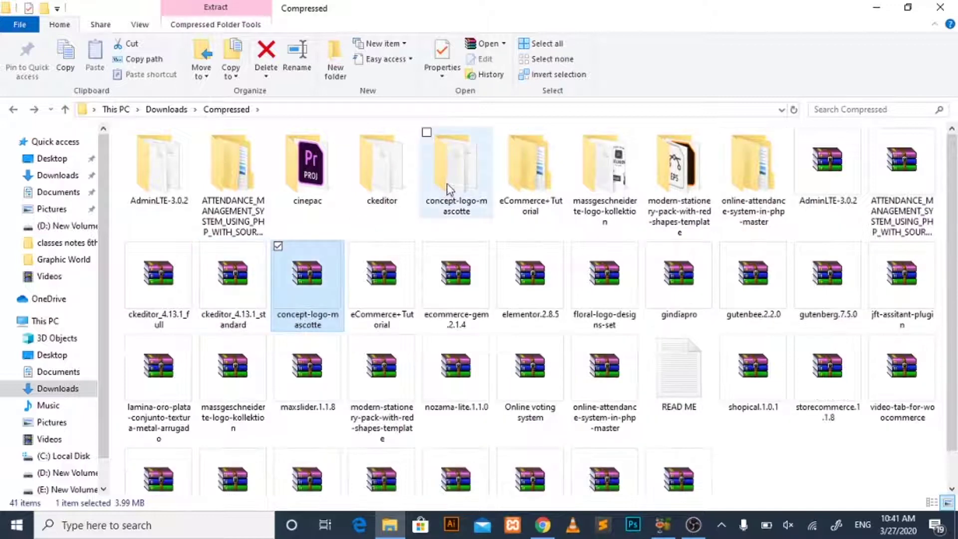
# Open the extracted concept-logo-mascotte folder, view its 3559514 JPG image, and close the image.
pyautogui.click(461, 192)
pyautogui.doubleClick(461, 192)
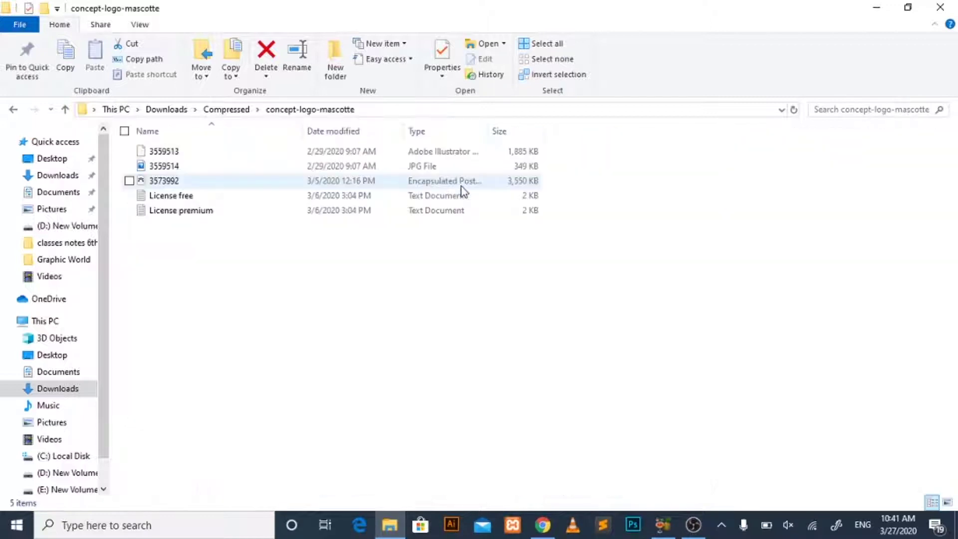
pyautogui.click(187, 166)
pyautogui.doubleClick(187, 166)
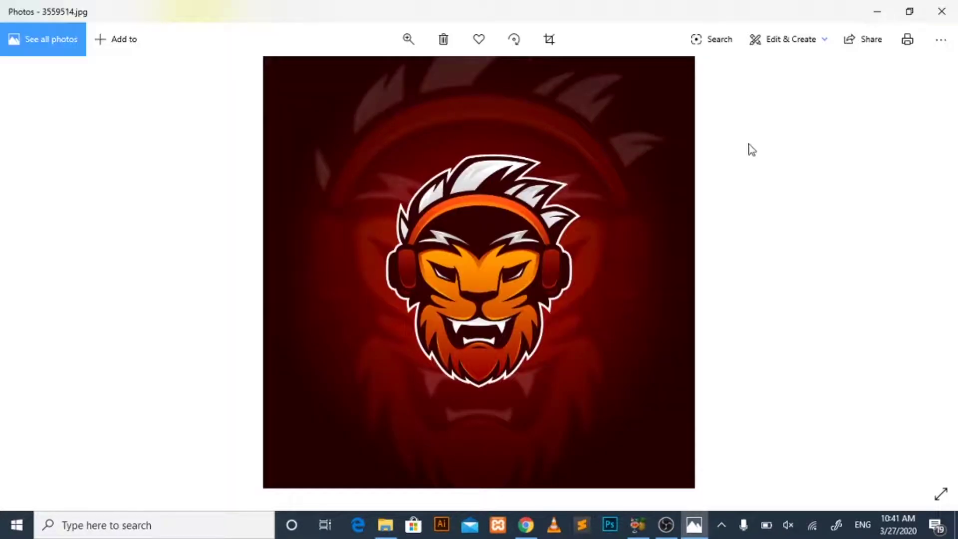
pyautogui.click(941, 11)
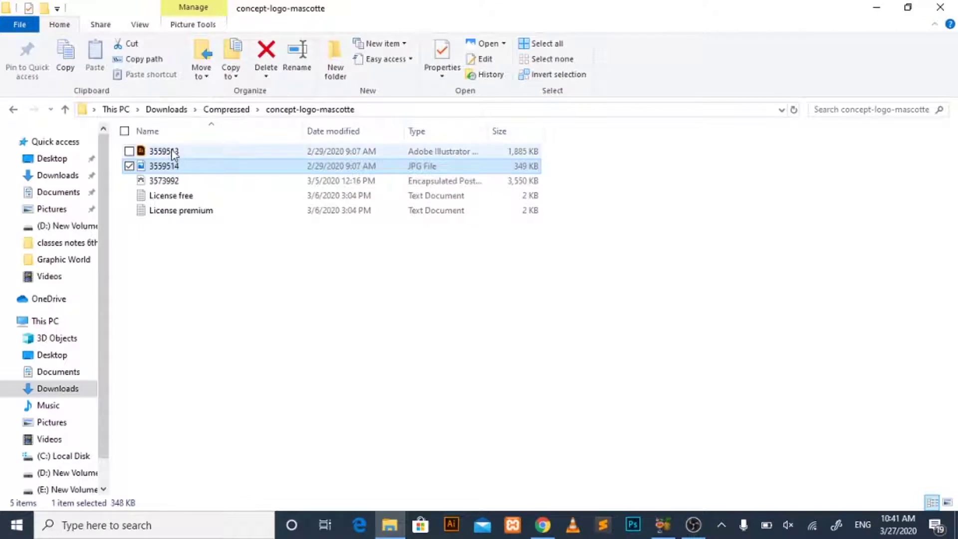
# Look over the Illustrator and EPS files, read the License free text file to its end, and close it.
pyautogui.click(171, 152)
pyautogui.click(168, 185)
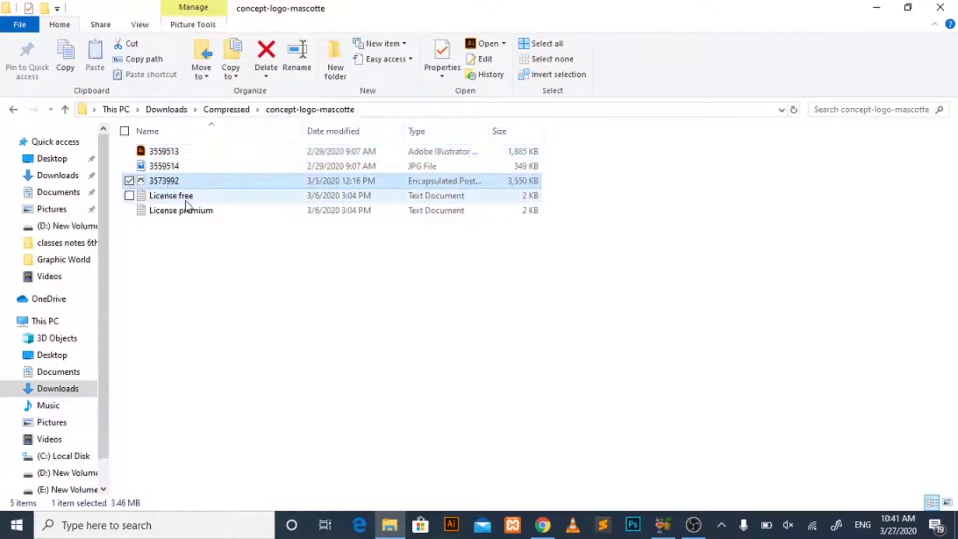
pyautogui.doubleClick(188, 197)
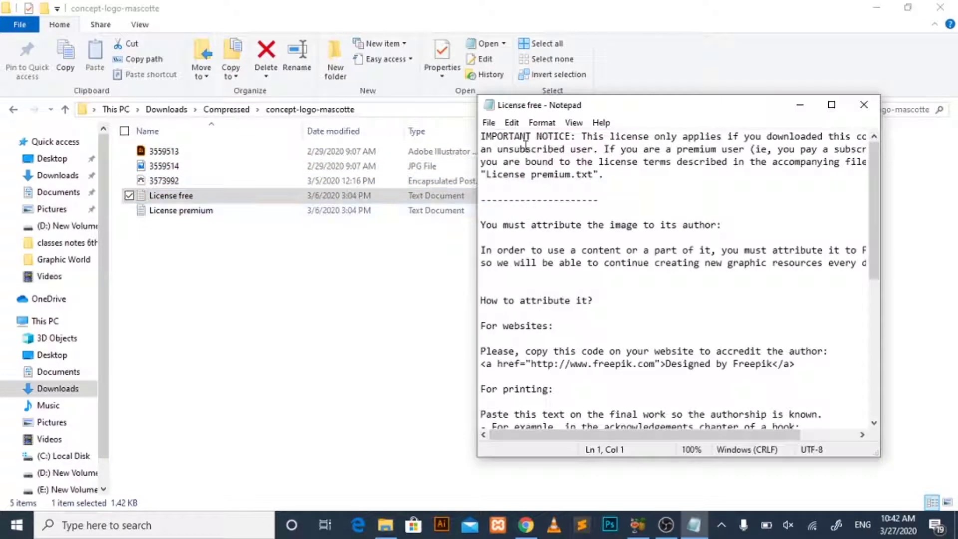
pyautogui.moveTo(517, 146); pyautogui.dragTo(678, 441)
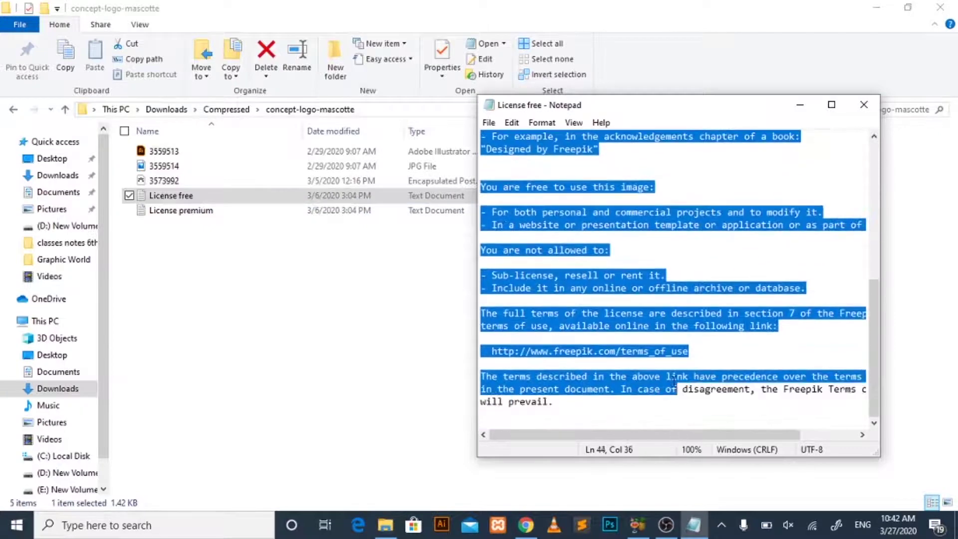
pyautogui.click(671, 350)
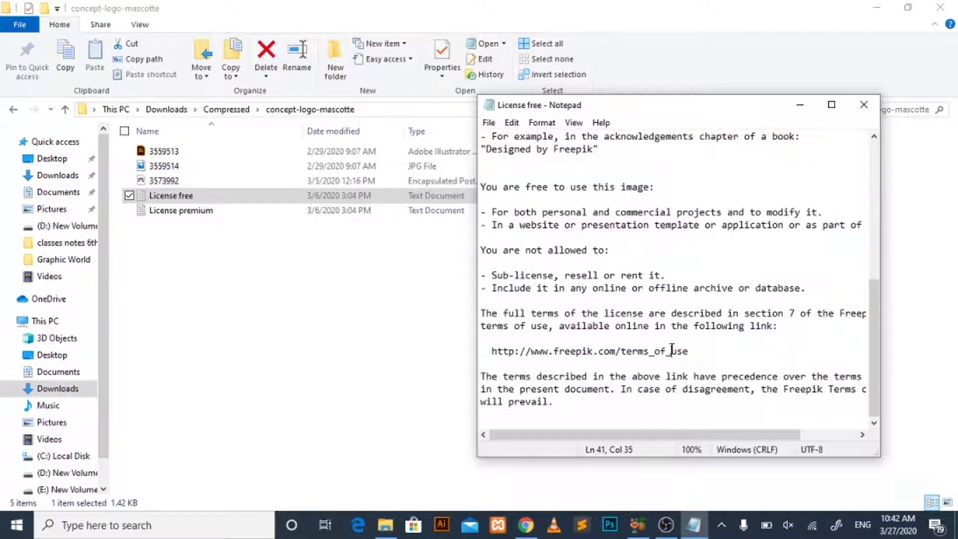
pyautogui.click(864, 104)
# Open the 3559513 Illustrator file and return to the Freepik logo search results in Chrome.
pyautogui.click(216, 151)
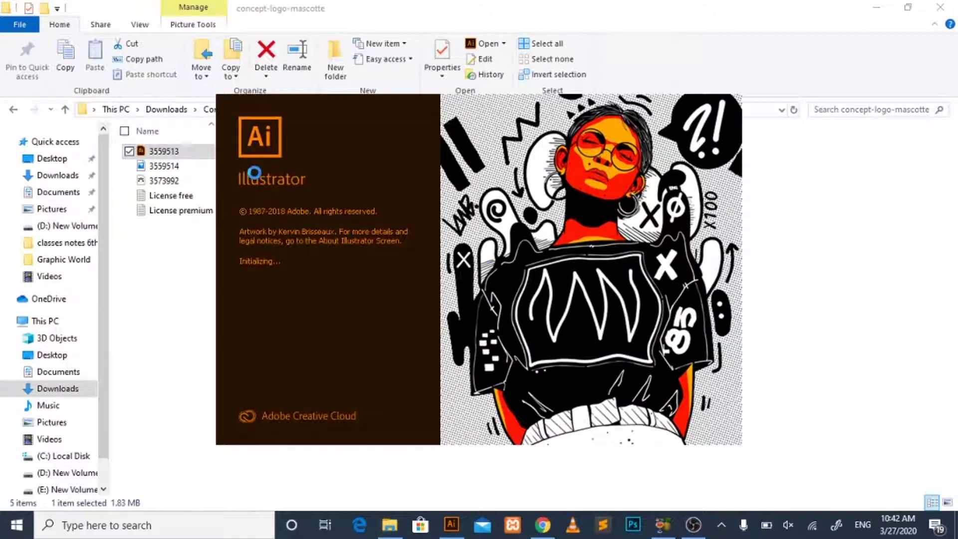
pyautogui.click(543, 524)
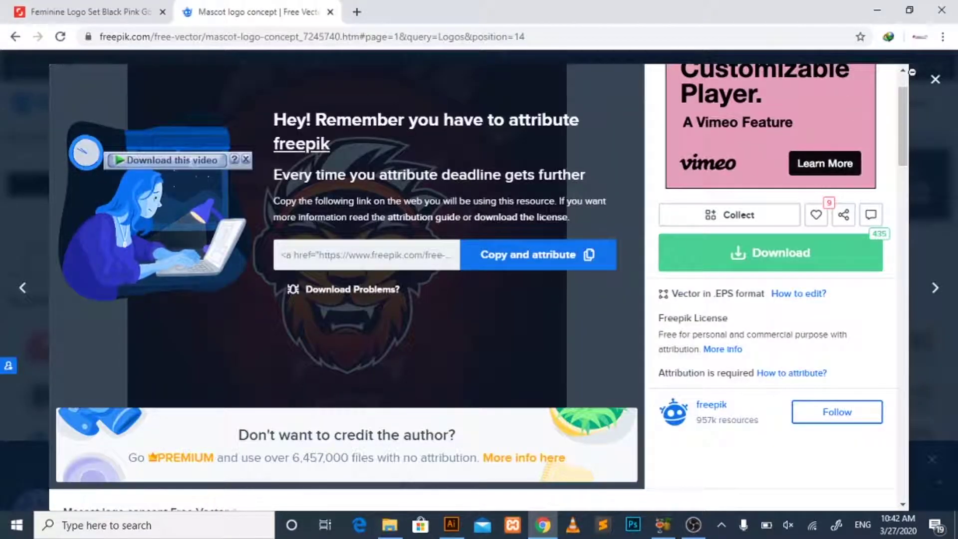
pyautogui.click(935, 79)
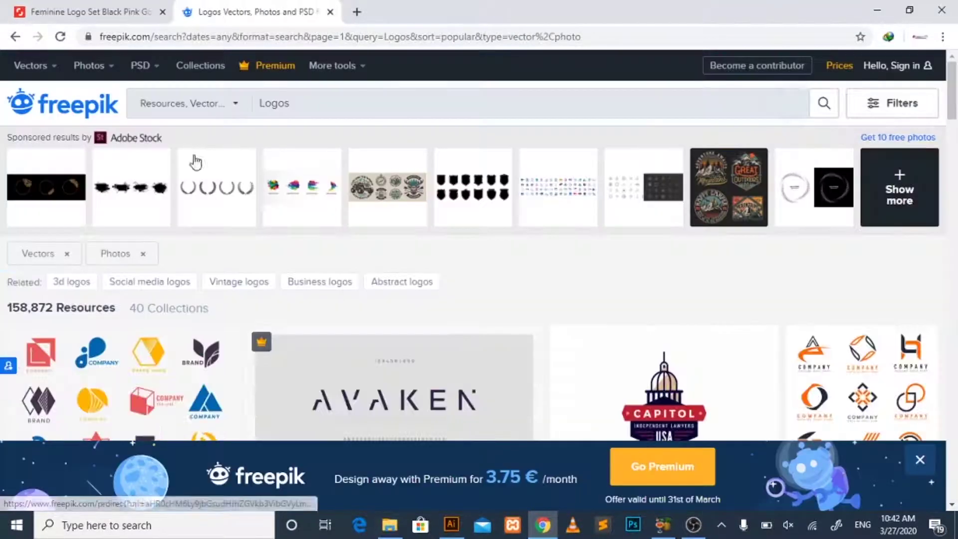
# Search Freepik for "park images" with the resource type limited to Photos.
pyautogui.doubleClick(294, 104)
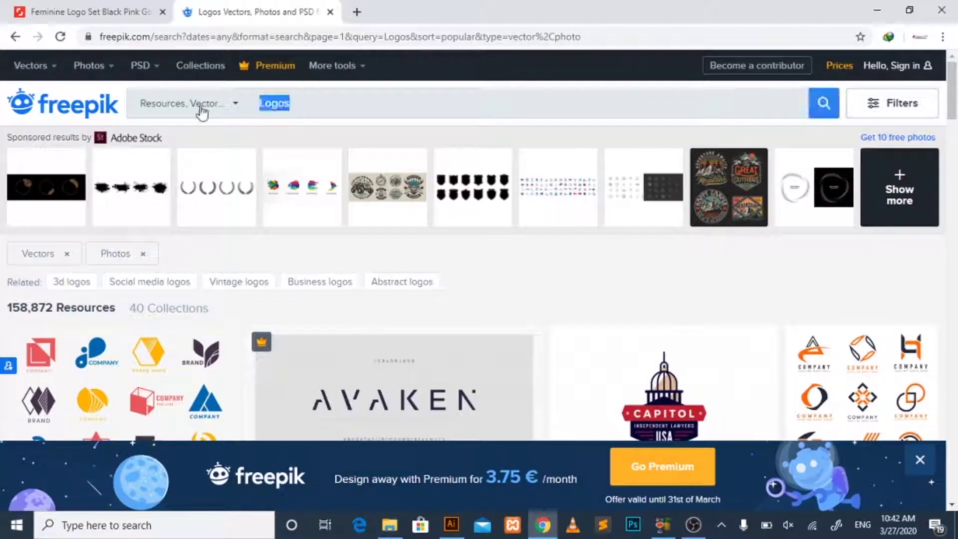
pyautogui.press('BackSpace')
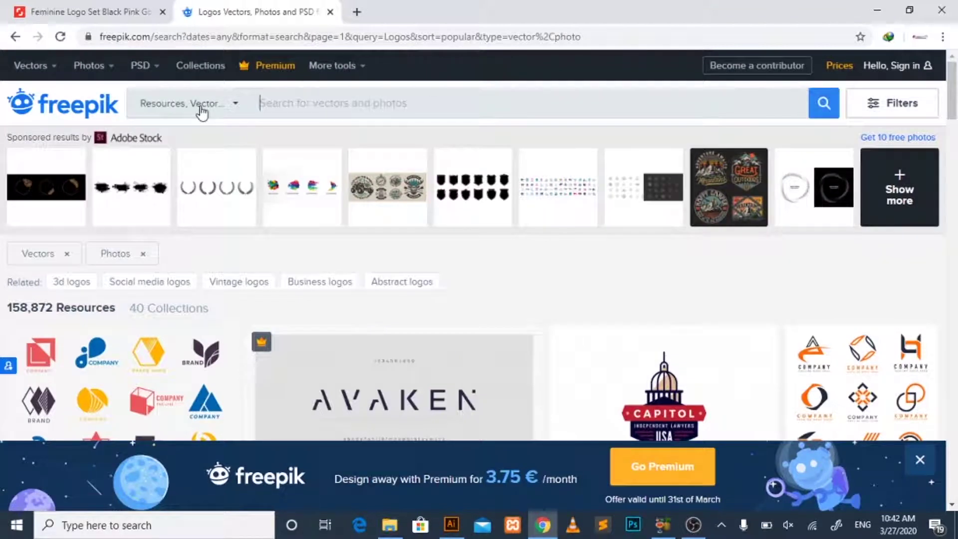
pyautogui.write('park image')
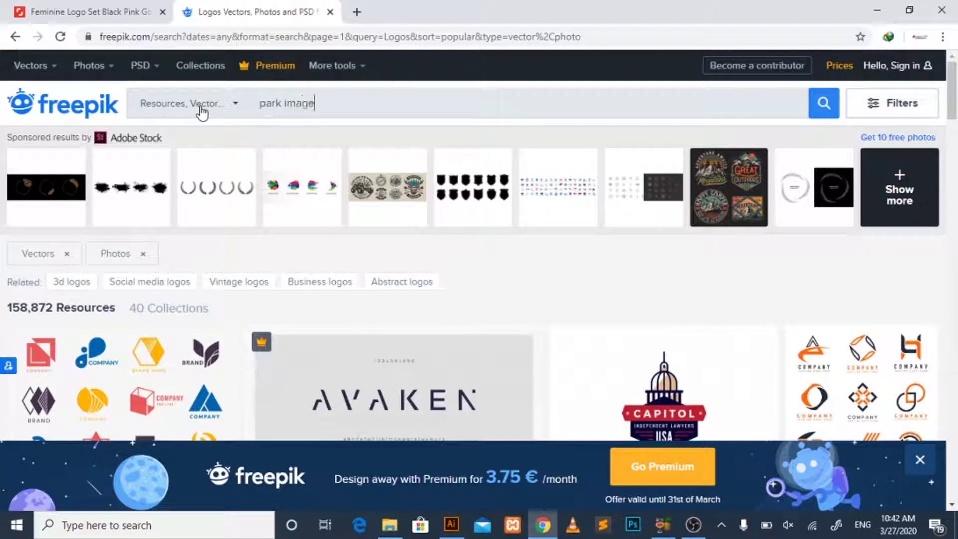
pyautogui.write('s')
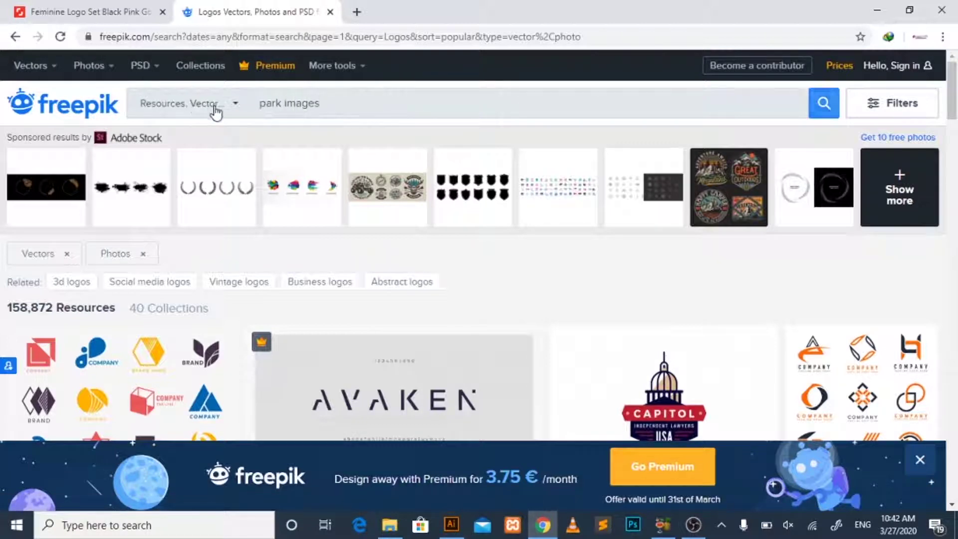
pyautogui.click(214, 107)
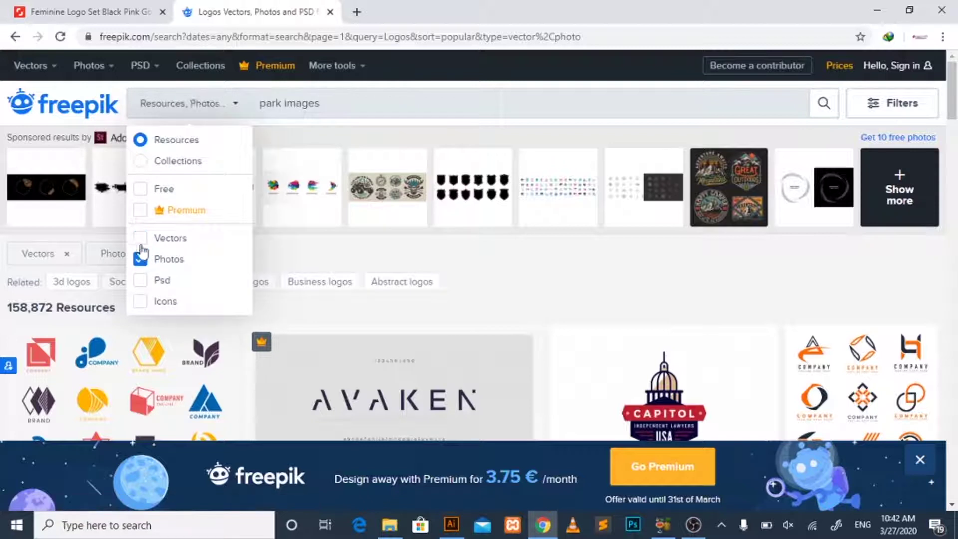
pyautogui.click(834, 115)
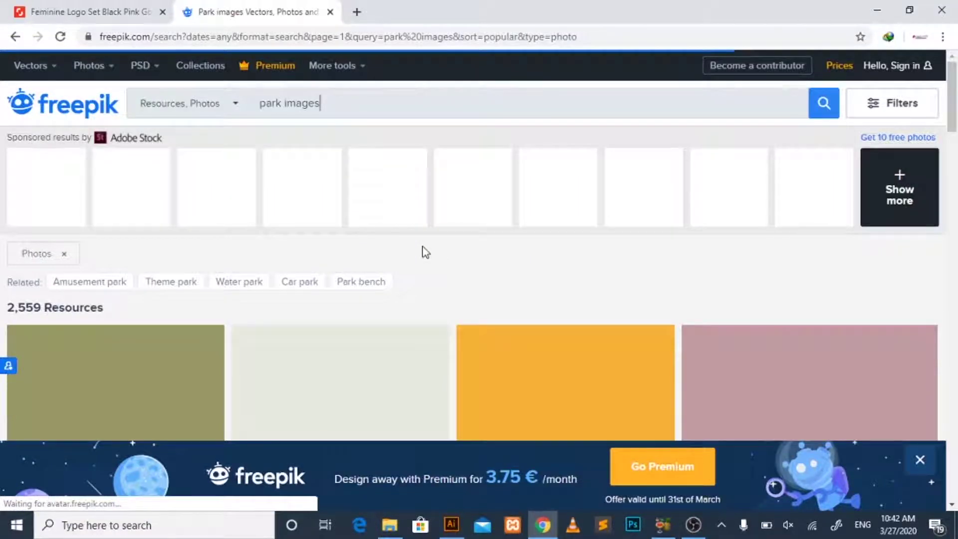
# Find the "Wooden bench in the park" photo and start its free download to the Compressed folder.
pyautogui.scroll(-4, 425, 253)
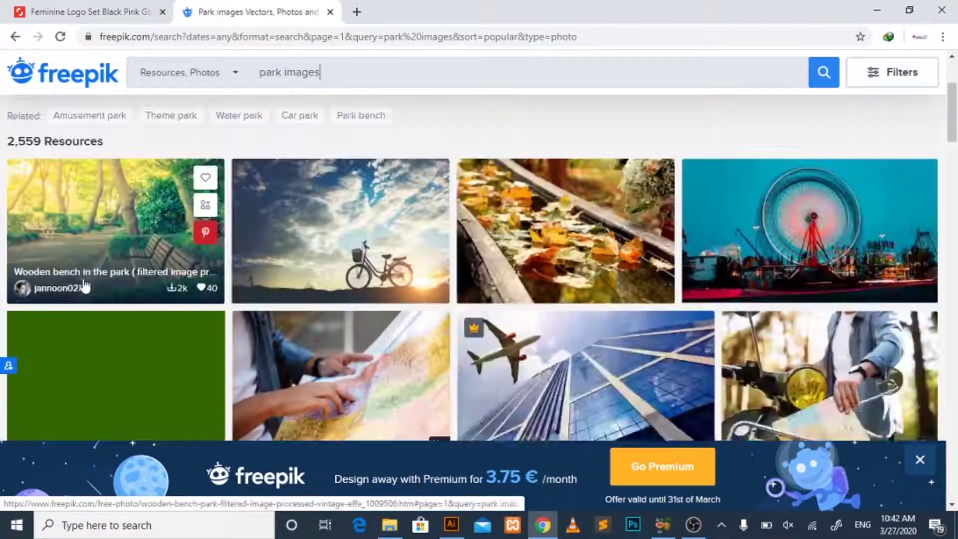
pyautogui.scroll(-4, 456, 237)
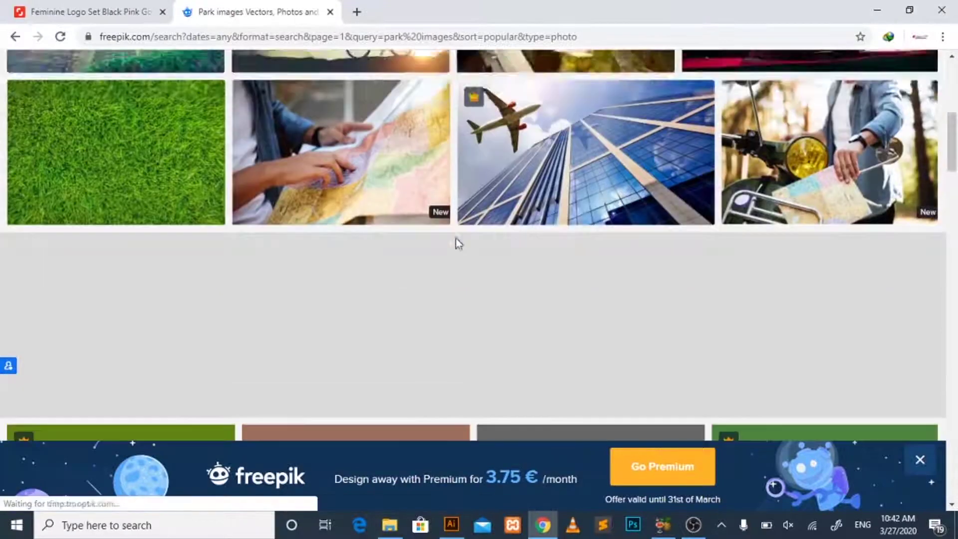
pyautogui.scroll(2, 206, 222)
pyautogui.scroll(3, 207, 223)
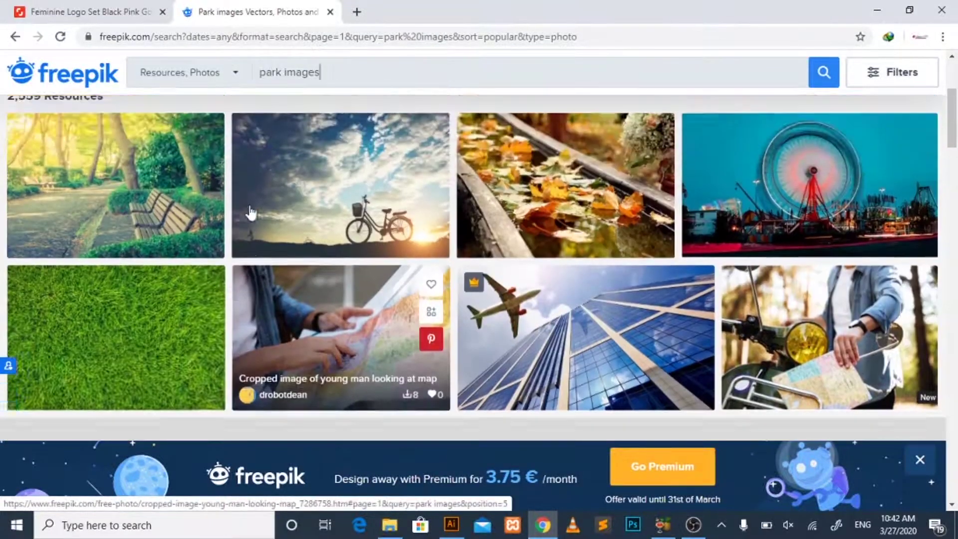
pyautogui.click(140, 244)
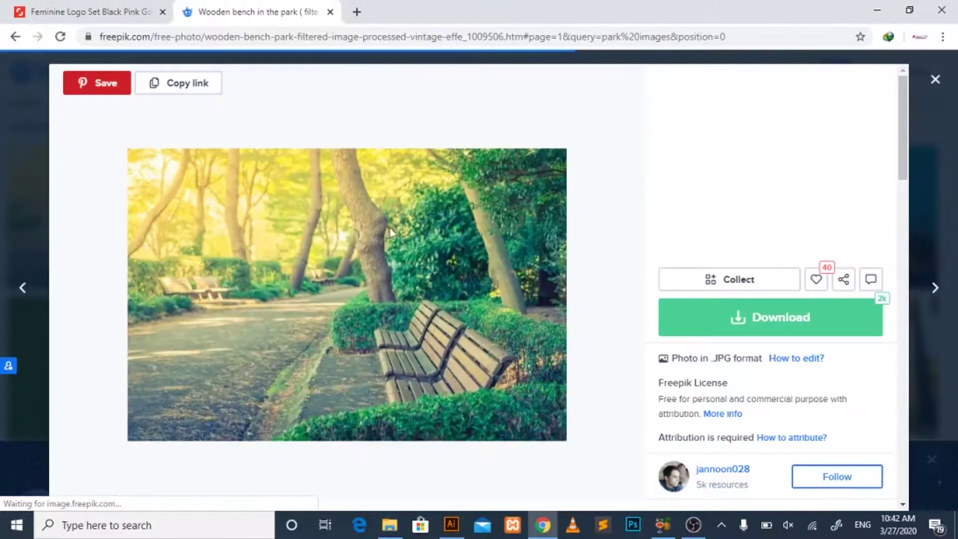
pyautogui.click(769, 320)
pyautogui.click(668, 294)
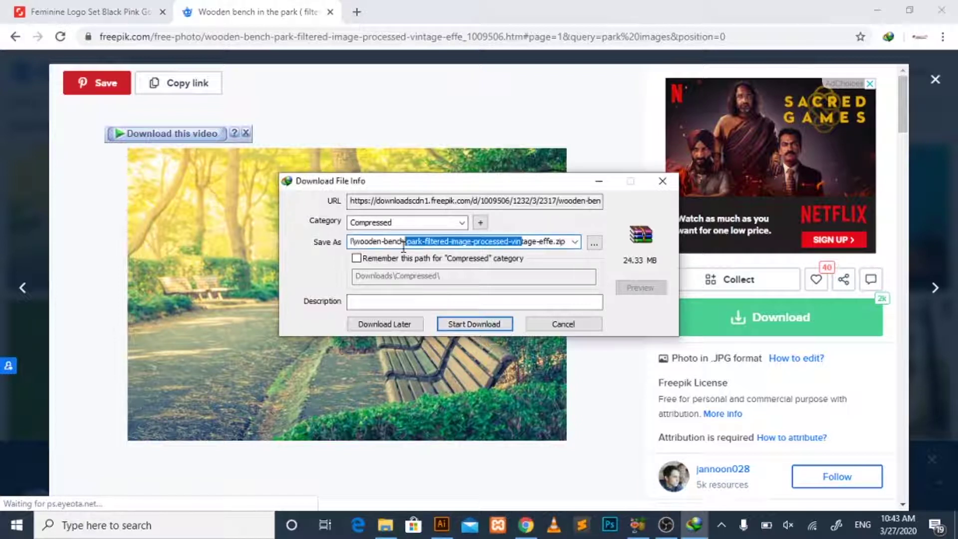
pyautogui.click(470, 325)
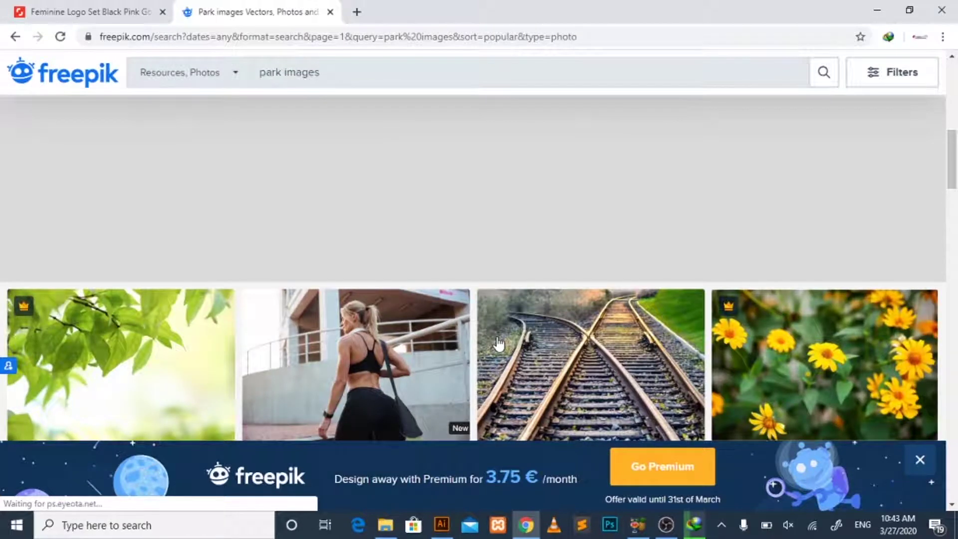
# Browse further down the park images results to examine the other free and premium photos.
pyautogui.scroll(-5, 498, 343)
pyautogui.scroll(3, 495, 394)
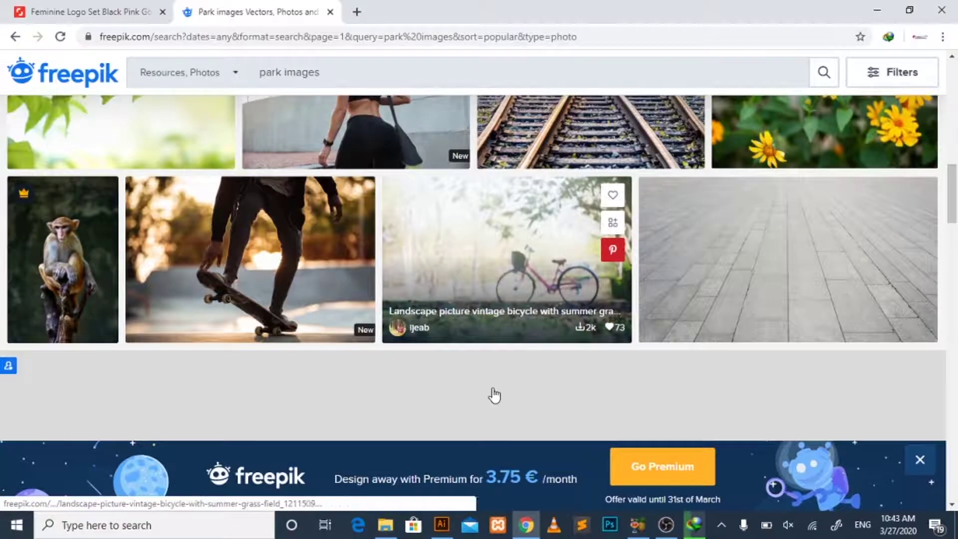
pyautogui.scroll(-10, 492, 388)
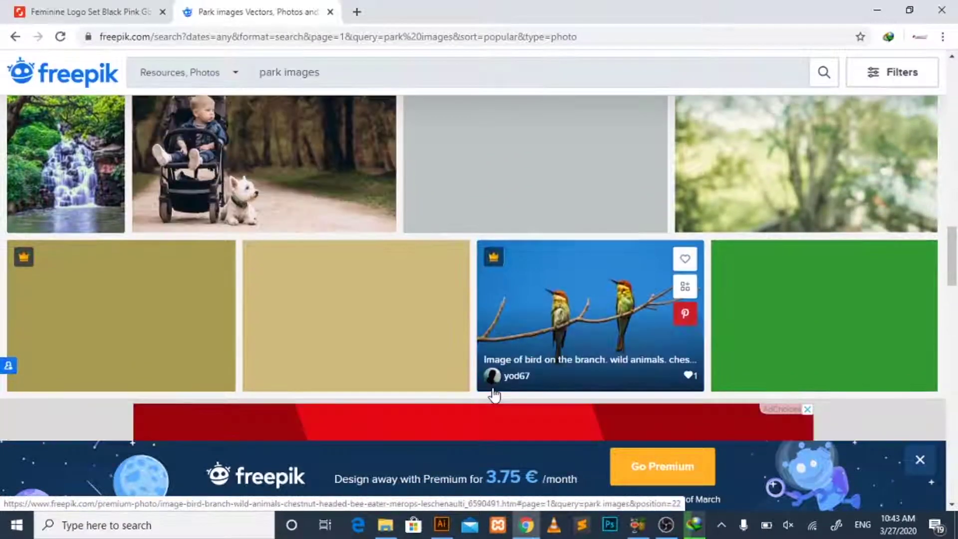
pyautogui.scroll(-5, 494, 394)
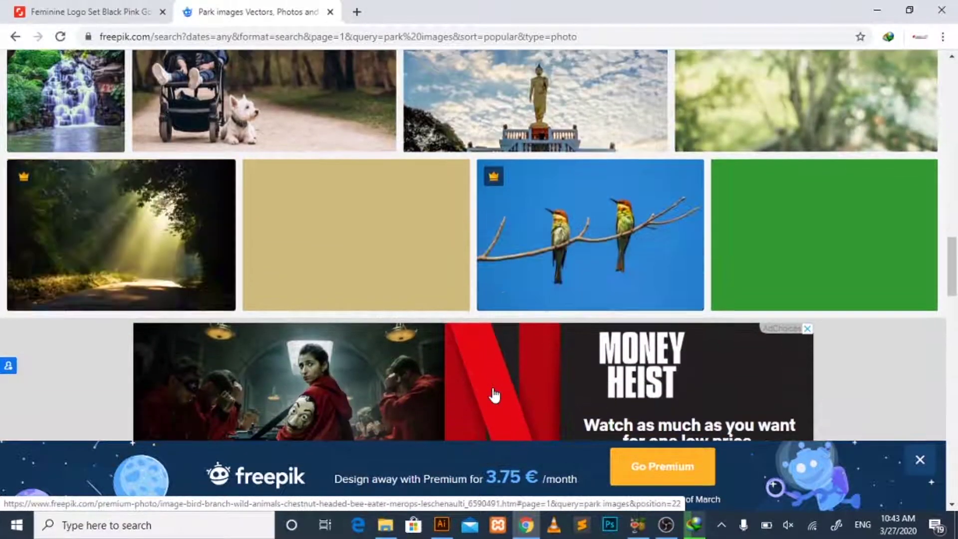
pyautogui.scroll(-3, 494, 394)
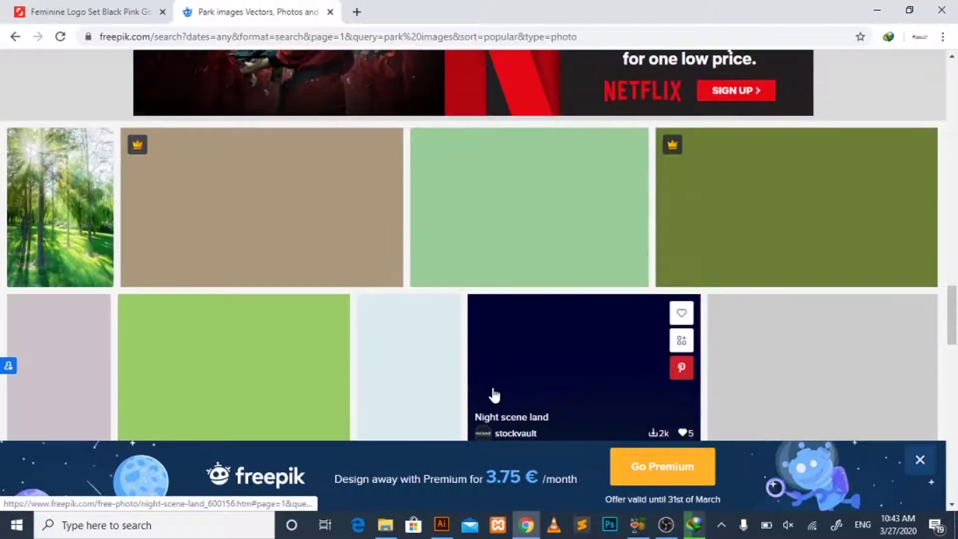
pyautogui.scroll(-1, 493, 394)
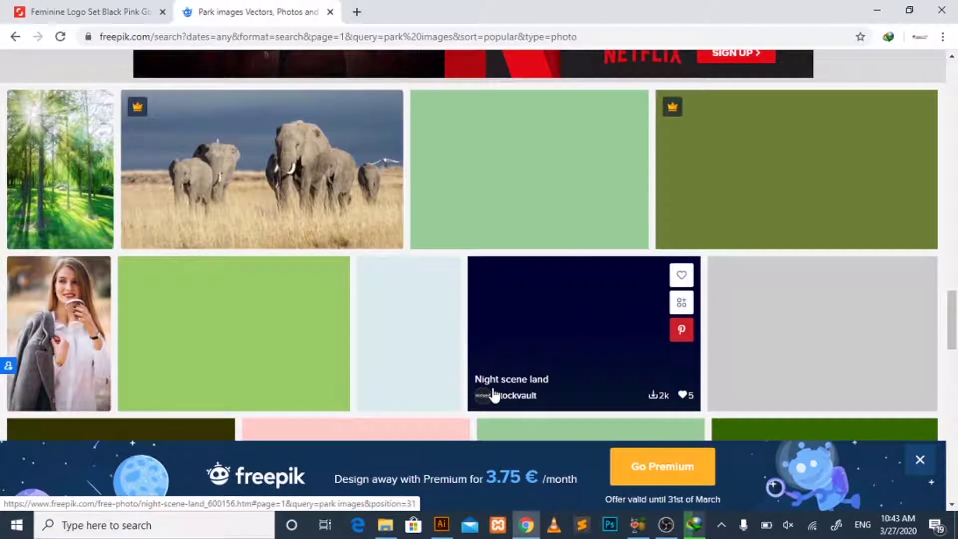
# Browse the rest of the park images results and continue to the second page of photos.
pyautogui.scroll(-1, 493, 394)
pyautogui.scroll(-2, 494, 394)
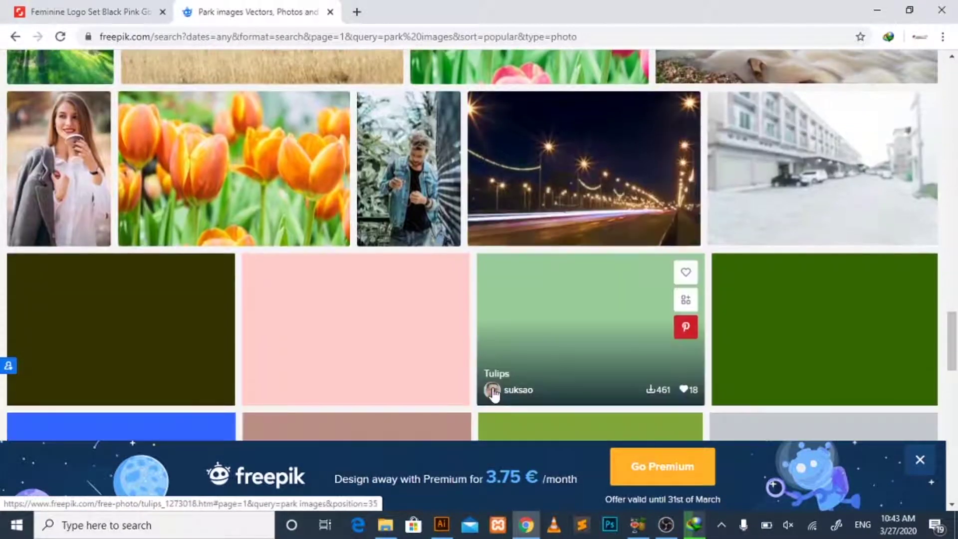
pyautogui.scroll(-3, 494, 395)
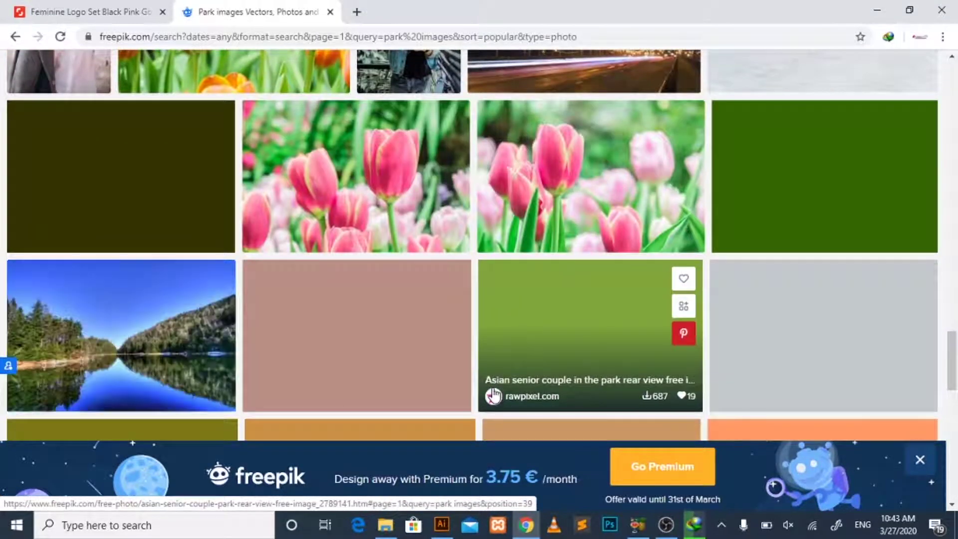
pyautogui.scroll(-2, 494, 396)
pyautogui.scroll(-2, 493, 395)
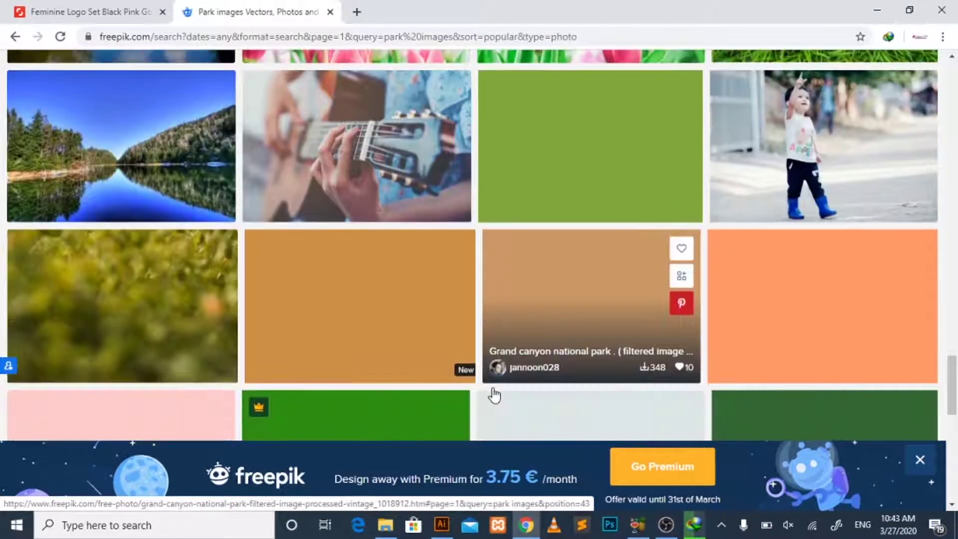
pyautogui.scroll(-2, 494, 395)
pyautogui.scroll(-2, 494, 395)
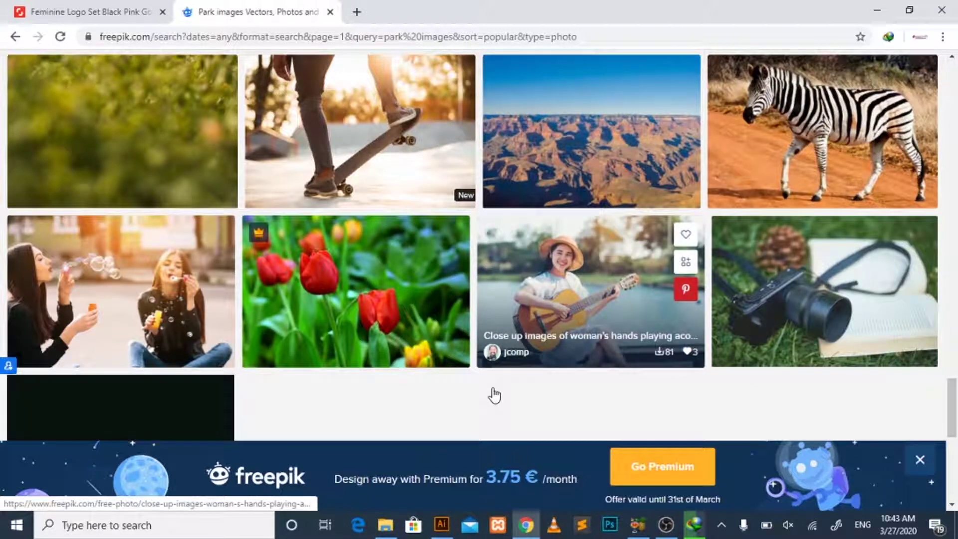
pyautogui.scroll(-5, 456, 299)
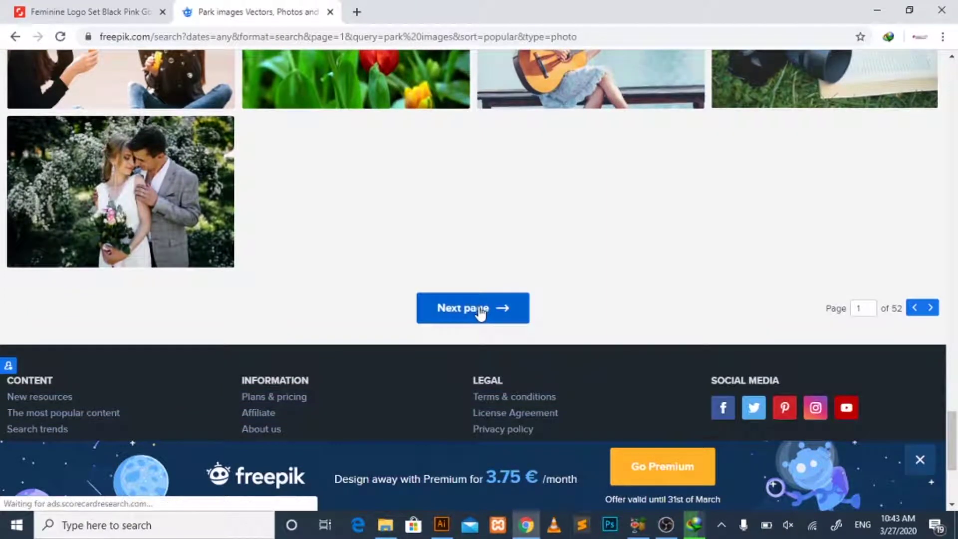
pyautogui.click(481, 311)
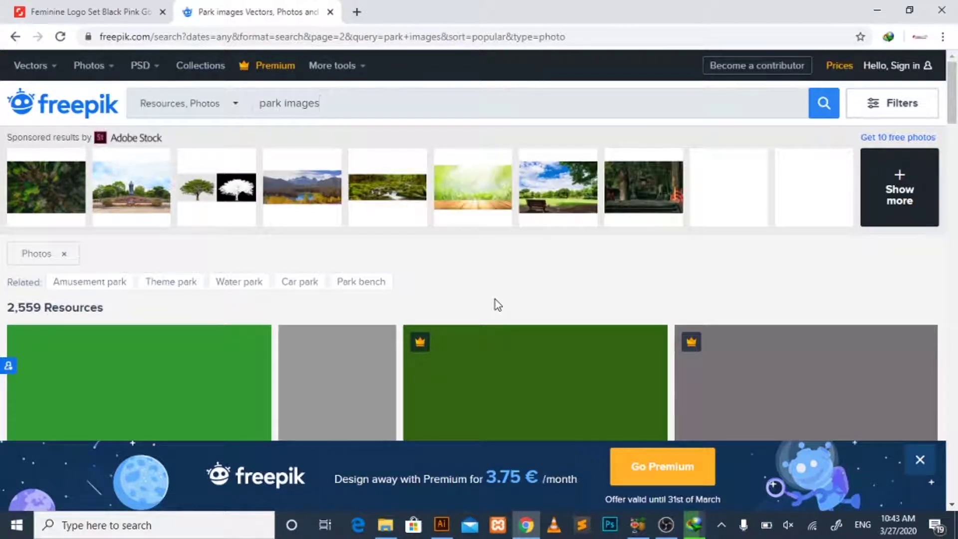
pyautogui.scroll(-8, 497, 305)
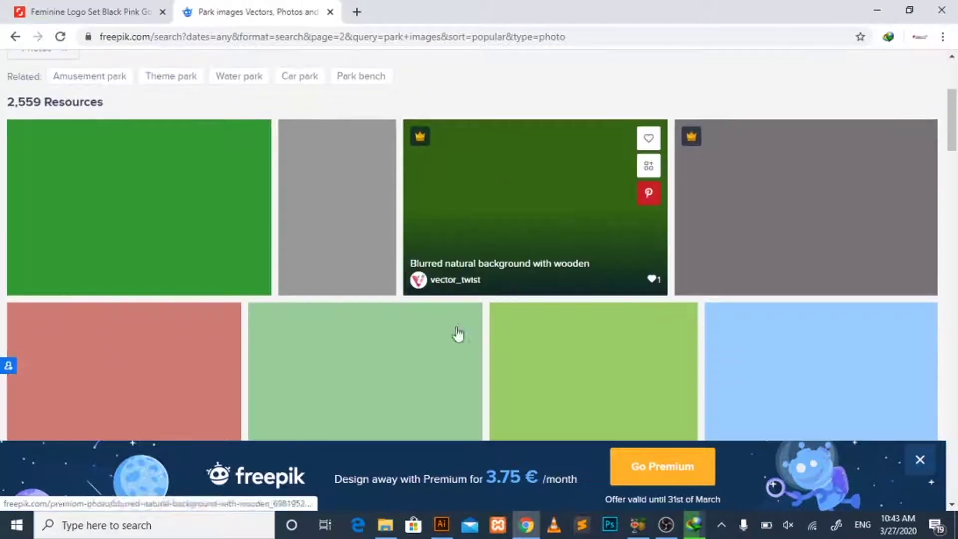
pyautogui.scroll(4, 529, 388)
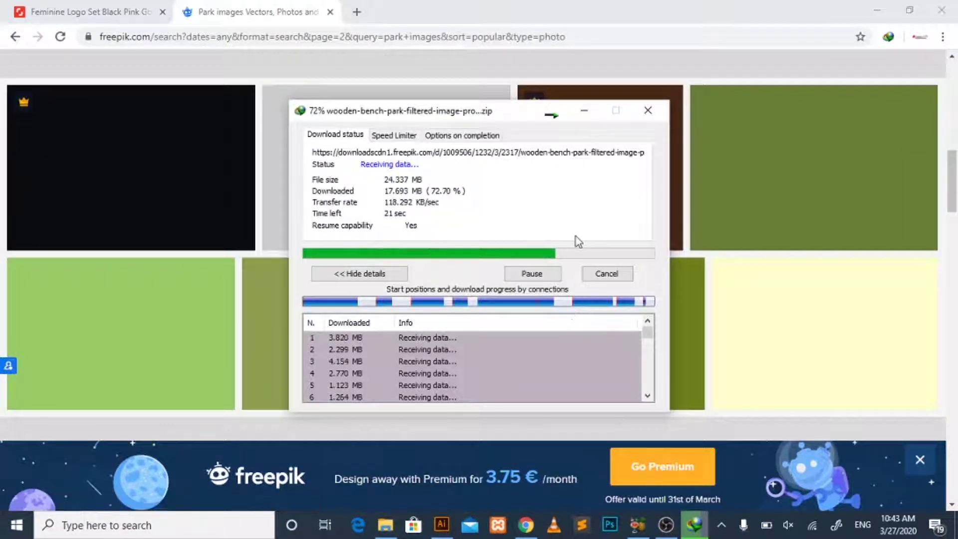
# Switch to Illustrator and bring the lion logo in 3559513.ai into view.
pyautogui.moveTo(444, 524)
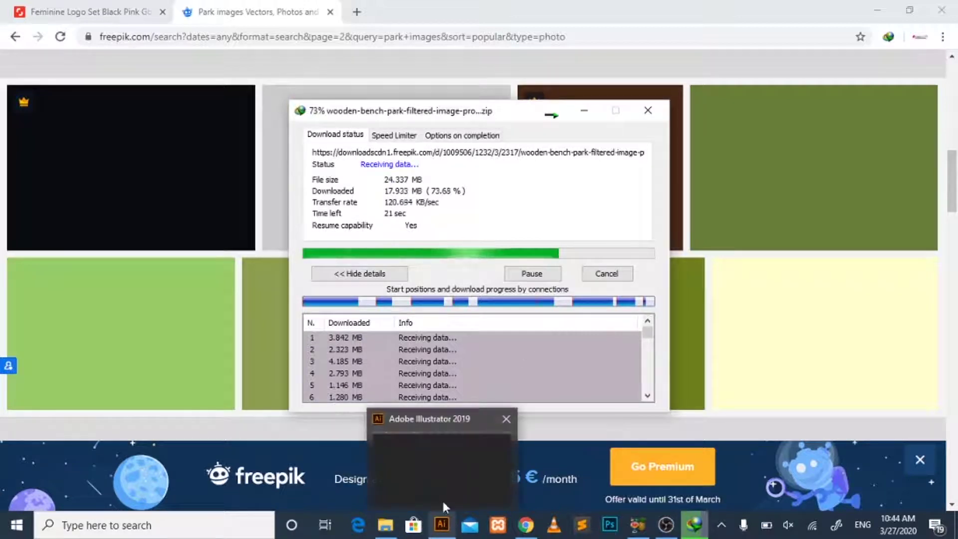
pyautogui.click(441, 472)
pyautogui.click(567, 281)
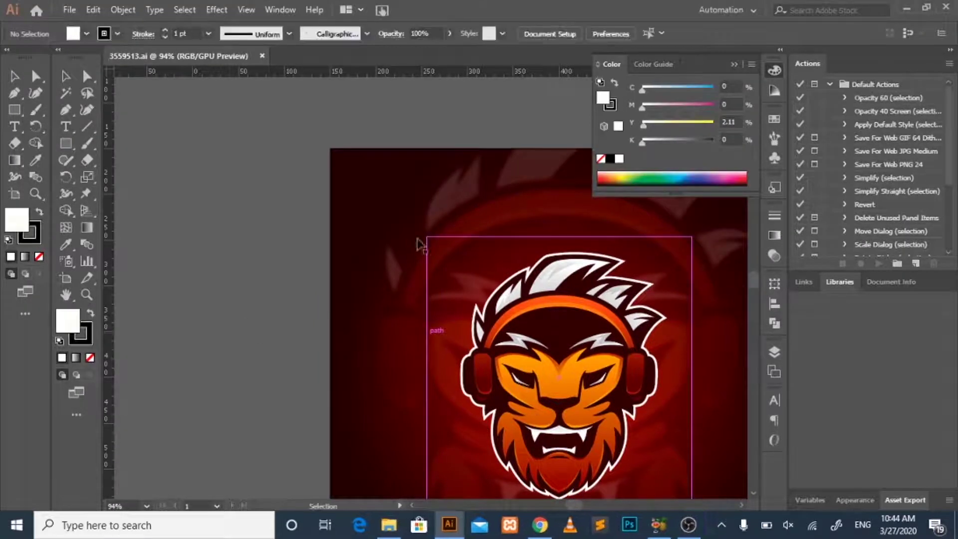
pyautogui.moveTo(572, 514); pyautogui.dragTo(578, 509)
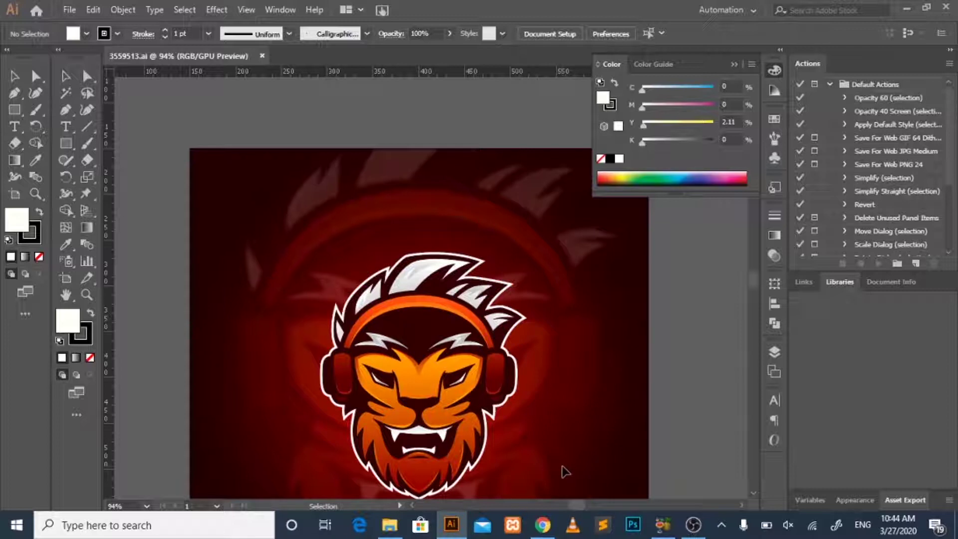
# Select the lion head artwork with the Selection tool, ungroup it and deselect it.
pyautogui.click(15, 76)
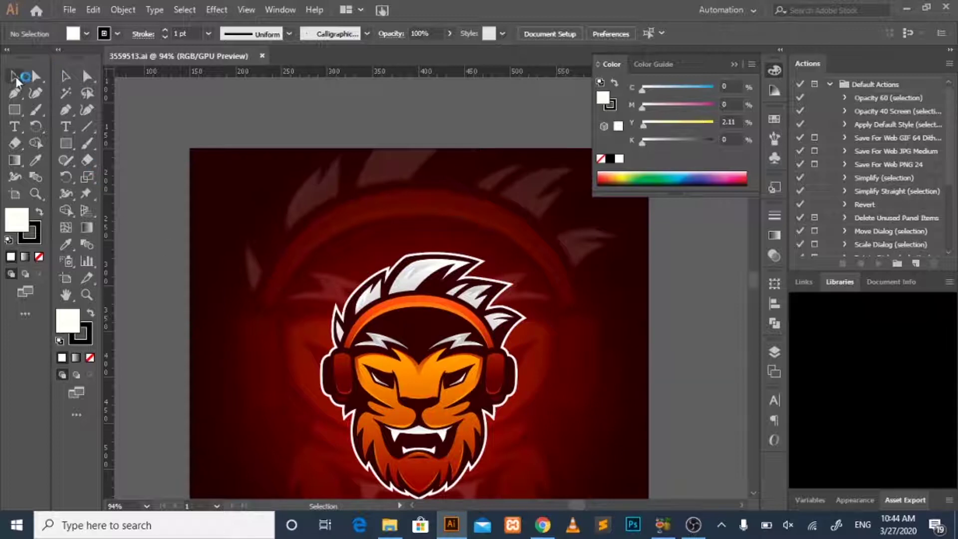
pyautogui.scroll(-3, 293, 212)
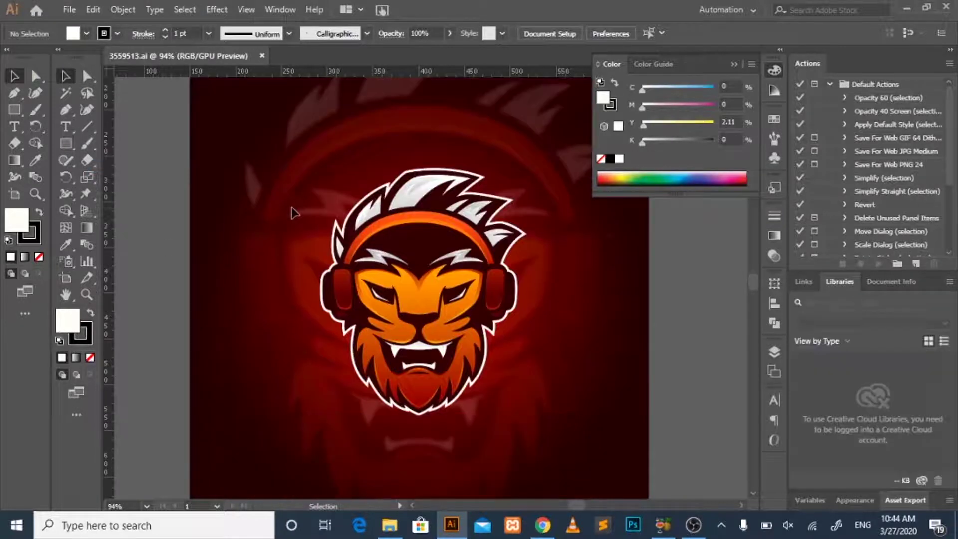
pyautogui.click(396, 271)
pyautogui.click(272, 210)
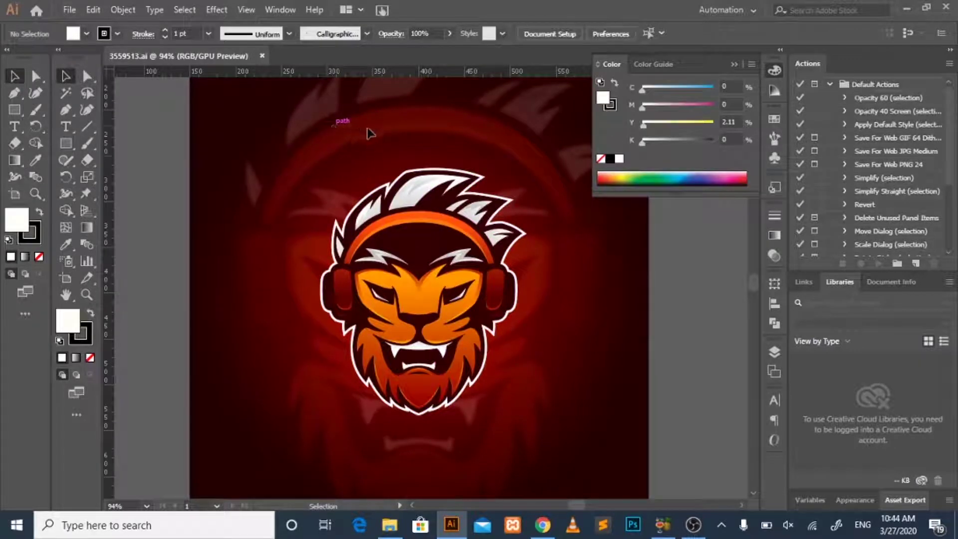
pyautogui.click(321, 189)
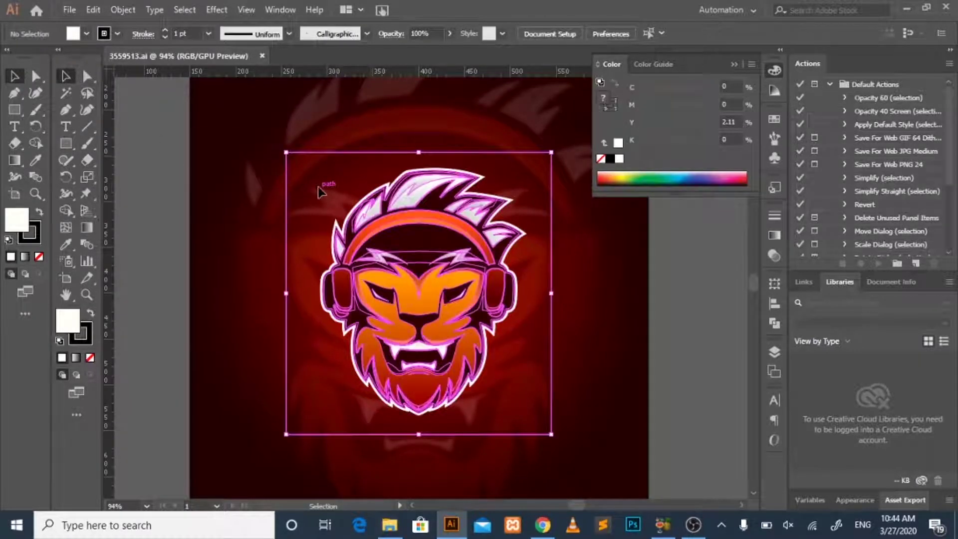
pyautogui.rightClick(406, 245)
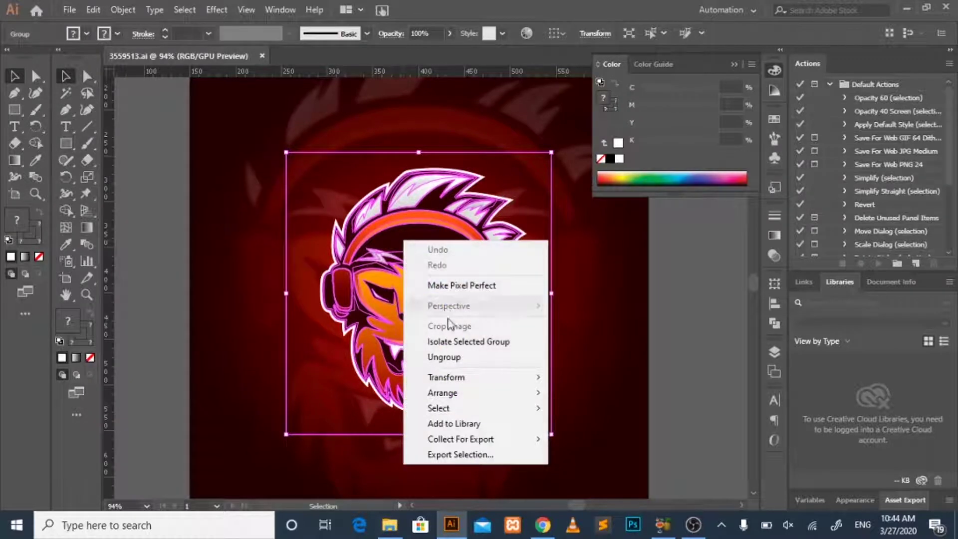
pyautogui.click(457, 355)
pyautogui.click(602, 295)
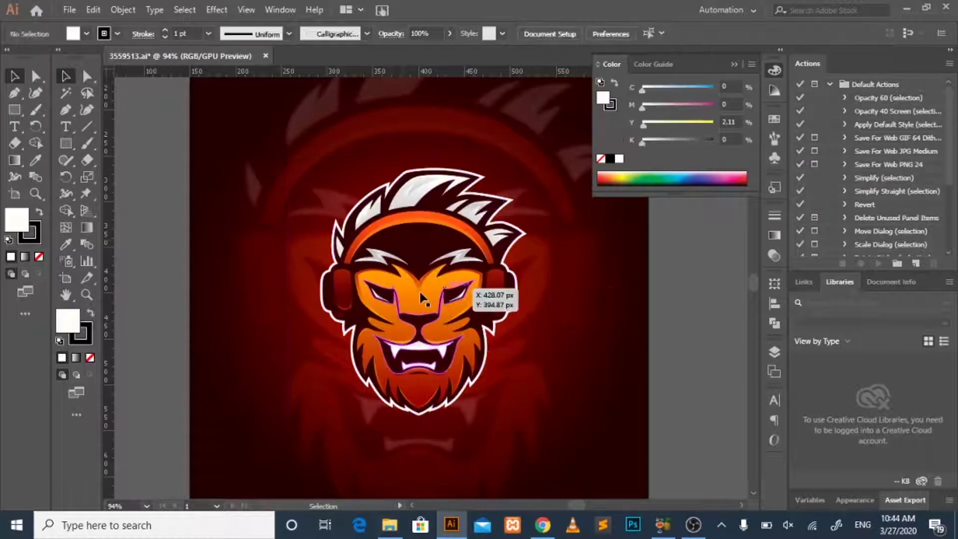
pyautogui.click(422, 297)
pyautogui.rightClick(420, 295)
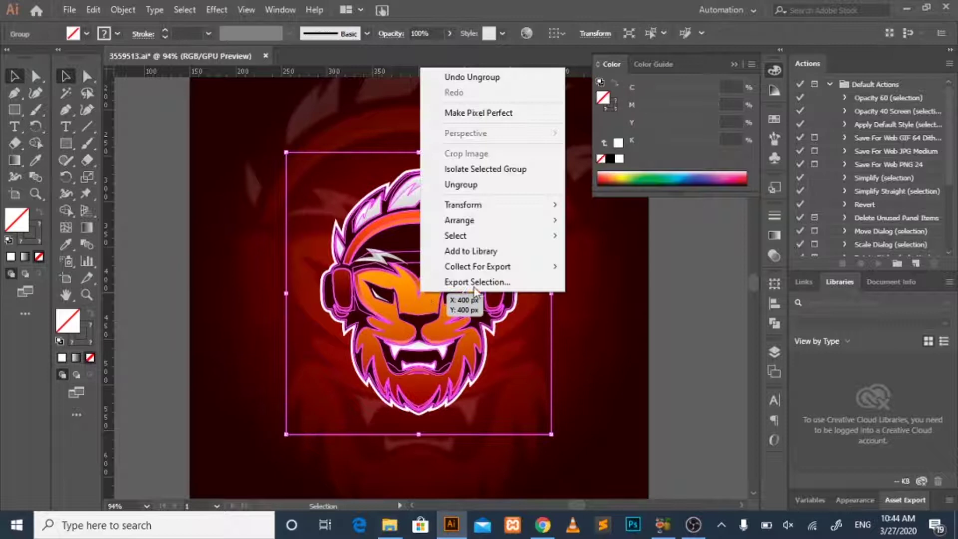
pyautogui.click(474, 168)
pyautogui.doubleClick(605, 276)
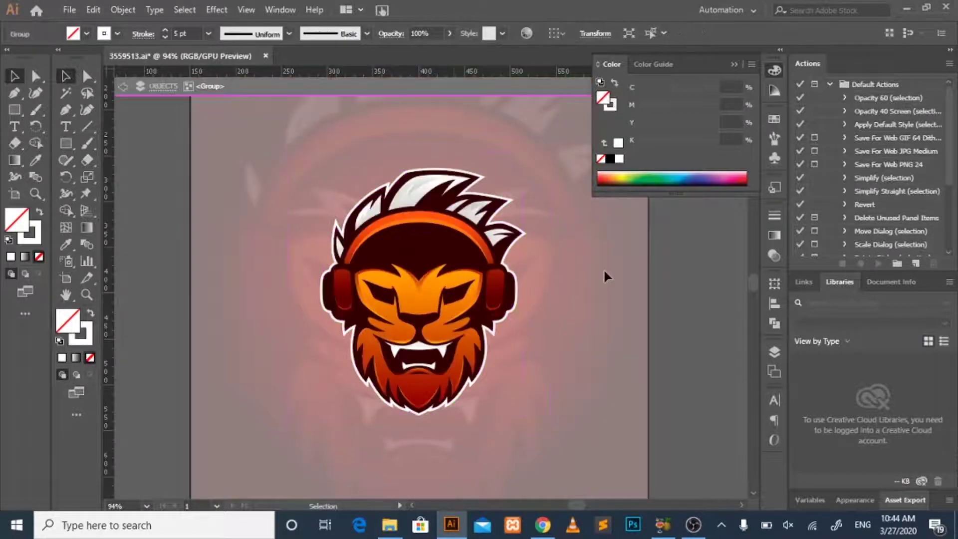
# Ungroup the nested groups of the lion head twice more to separate its outline, headphones and face.
pyautogui.click(493, 293)
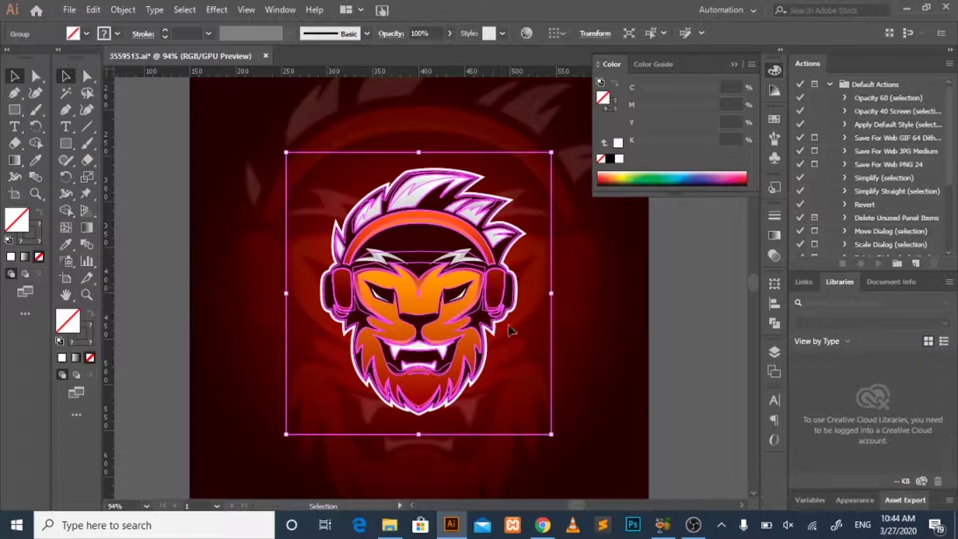
pyautogui.rightClick(449, 312)
pyautogui.click(486, 200)
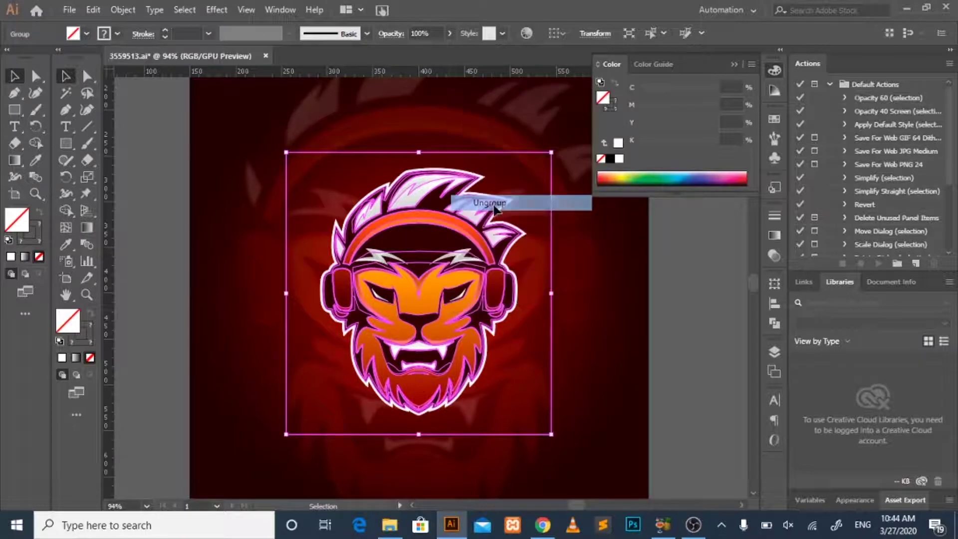
pyautogui.click(671, 344)
pyautogui.click(486, 344)
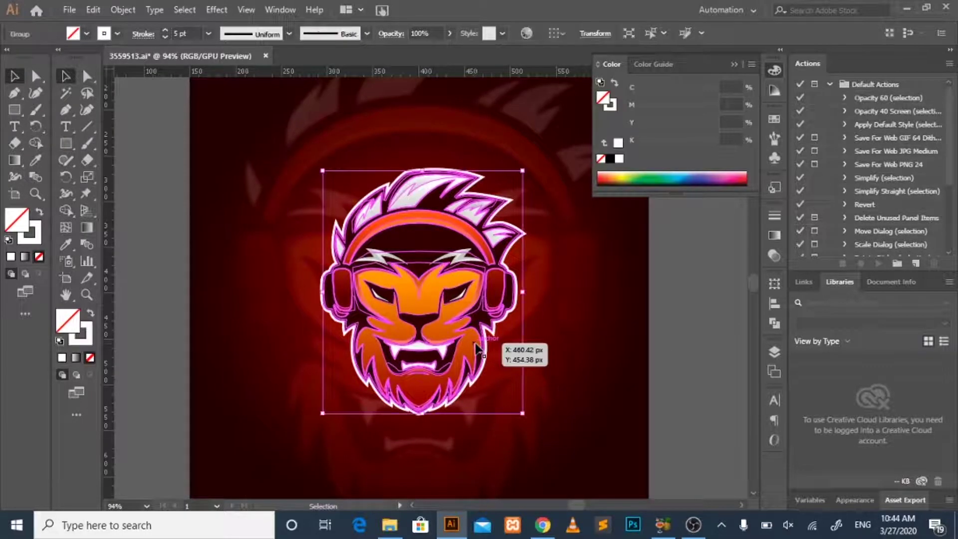
pyautogui.rightClick(477, 348)
pyautogui.click(538, 237)
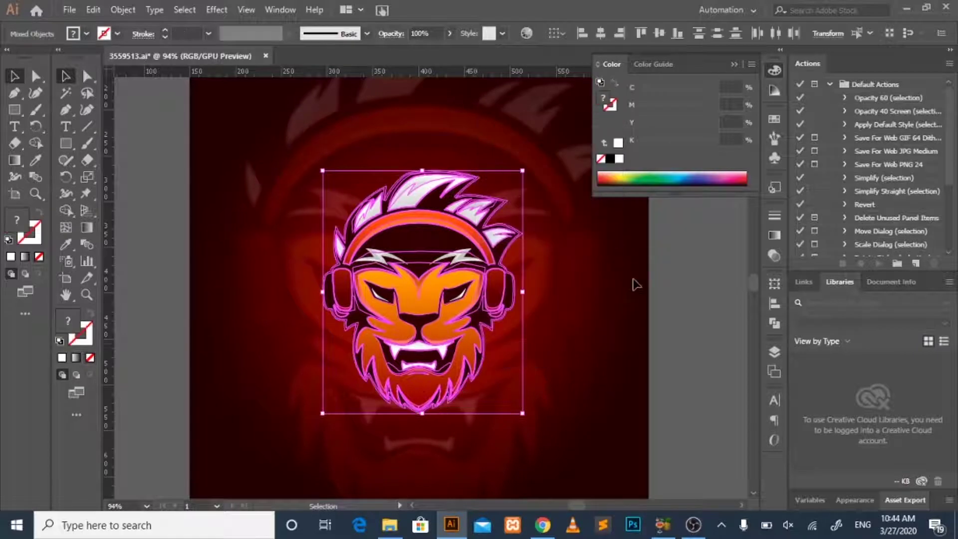
# Select the lion's dark base shape and headphones in turn to check that they are separate pieces.
pyautogui.click(414, 253)
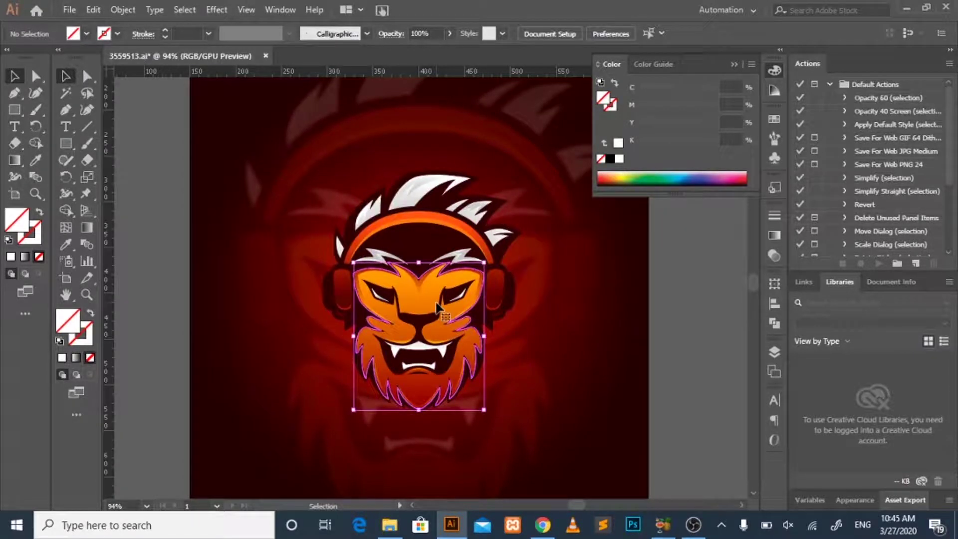
pyautogui.click(415, 255)
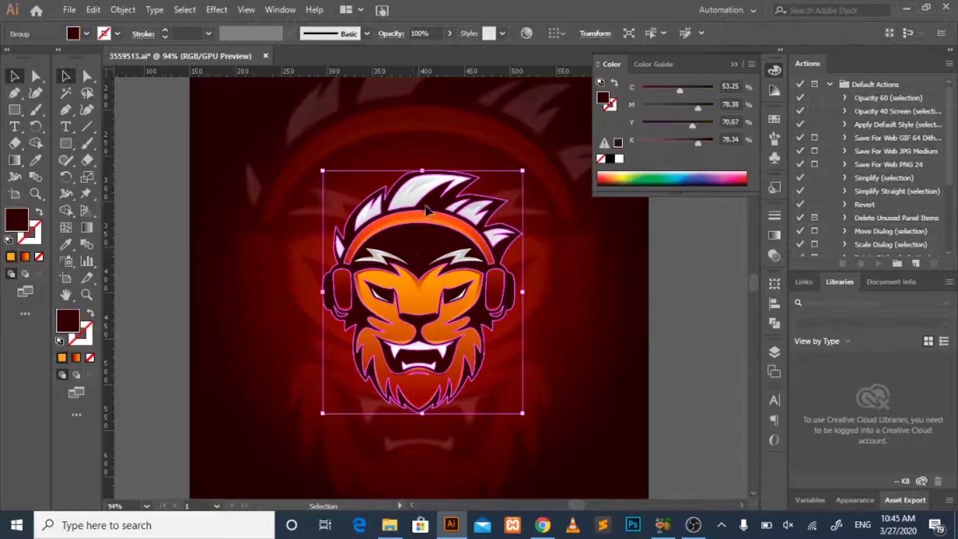
pyautogui.click(428, 220)
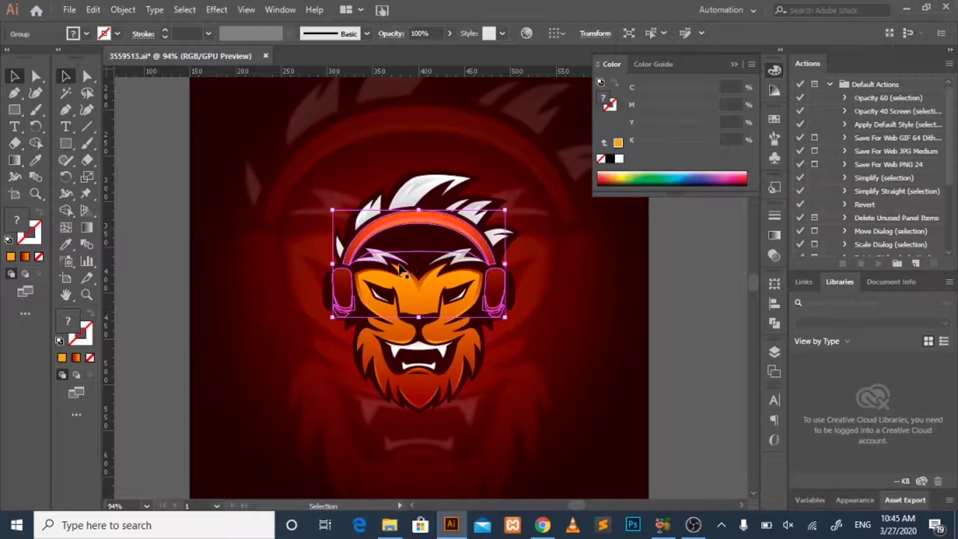
pyautogui.click(424, 295)
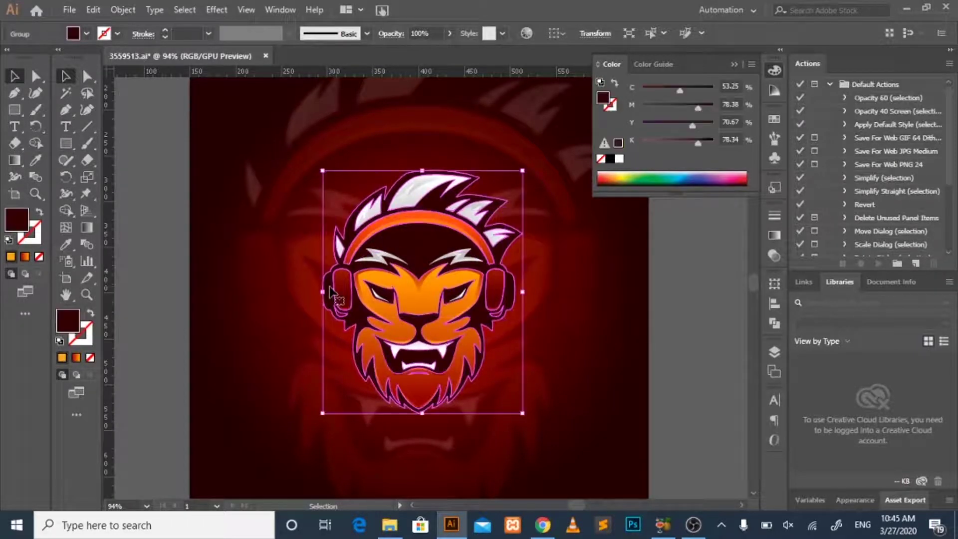
# Recolour the lion's orange face shape red with fill colour E20E0E and deselect it.
pyautogui.click(437, 312)
pyautogui.press('z')
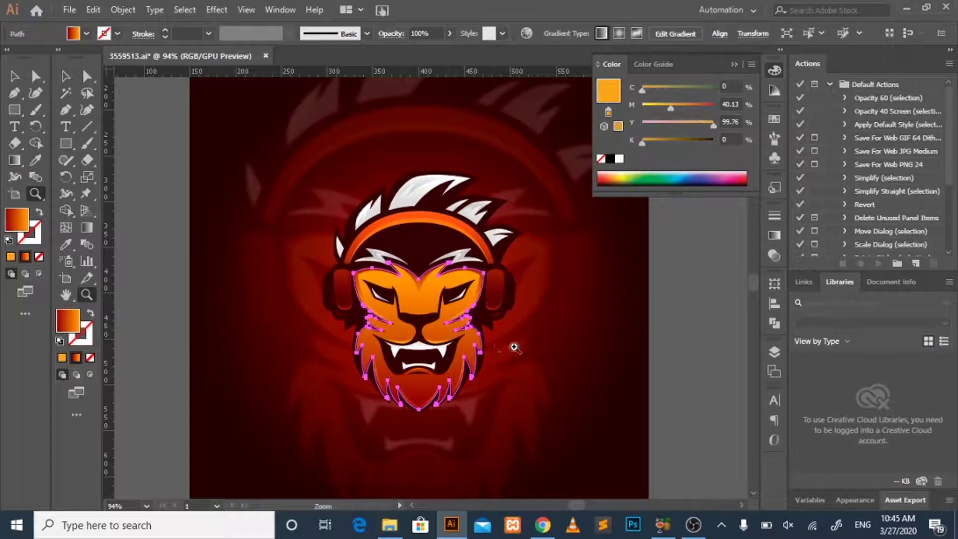
pyautogui.moveTo(513, 346); pyautogui.dragTo(574, 300)
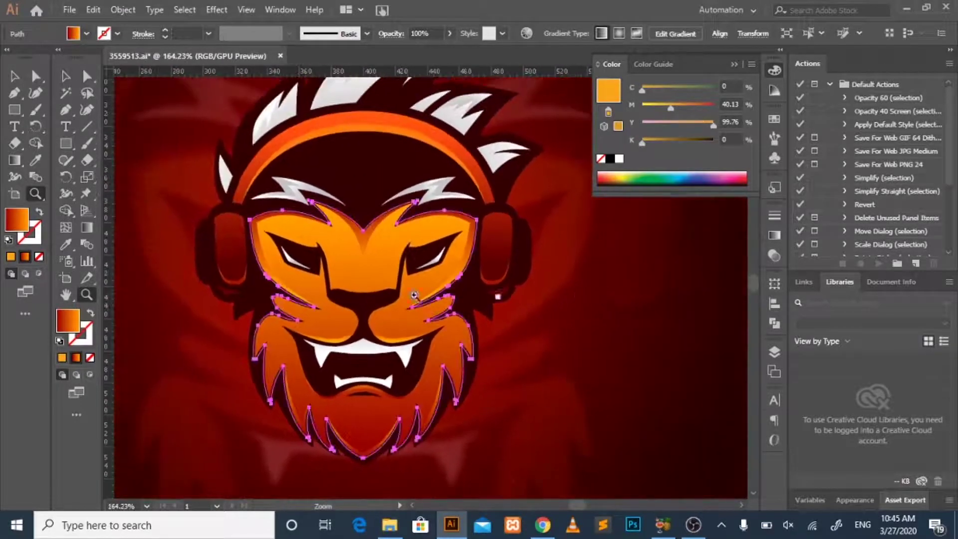
pyautogui.press('v')
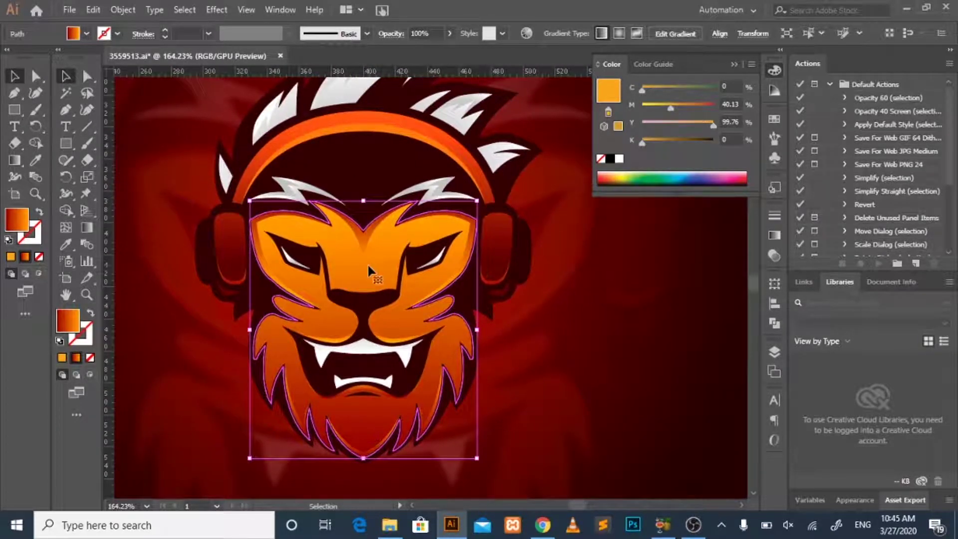
pyautogui.doubleClick(19, 229)
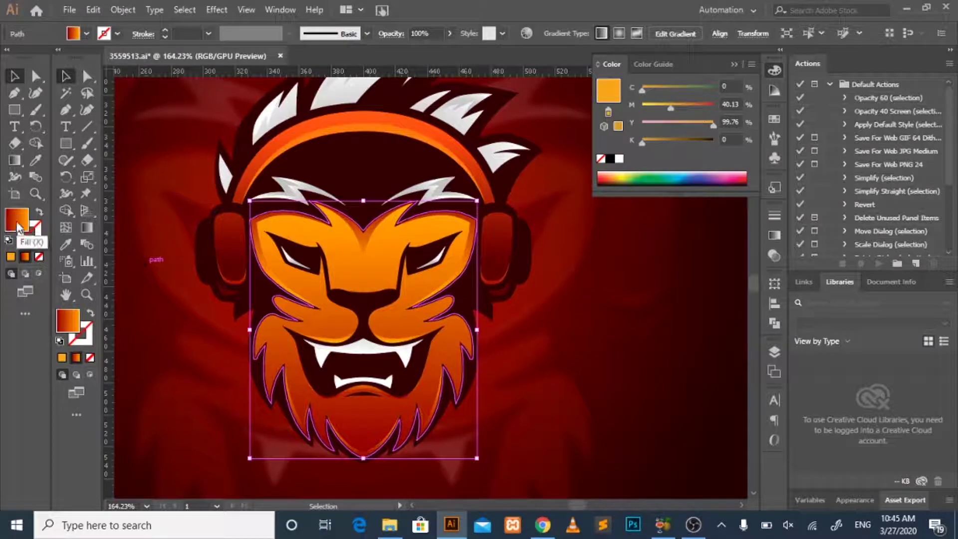
pyautogui.moveTo(454, 214); pyautogui.dragTo(462, 188)
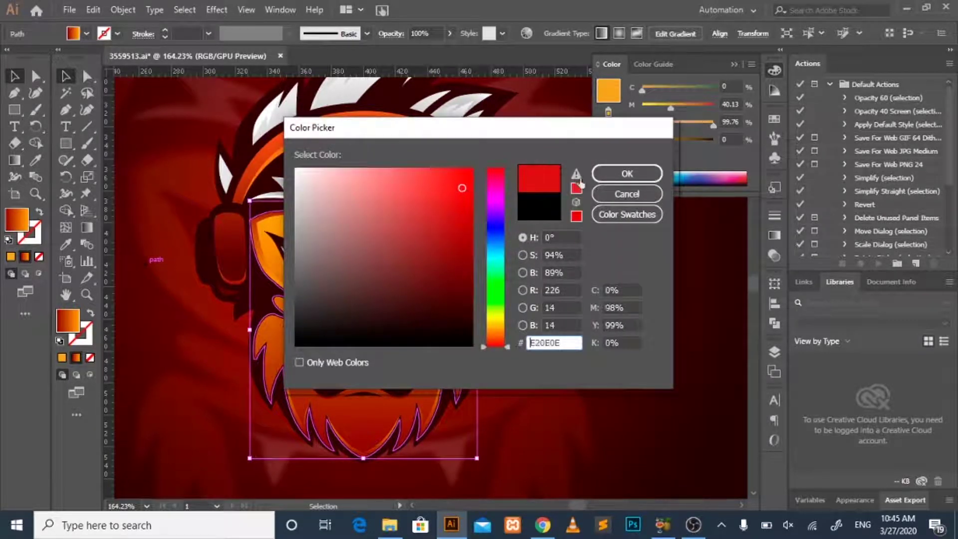
pyautogui.click(650, 175)
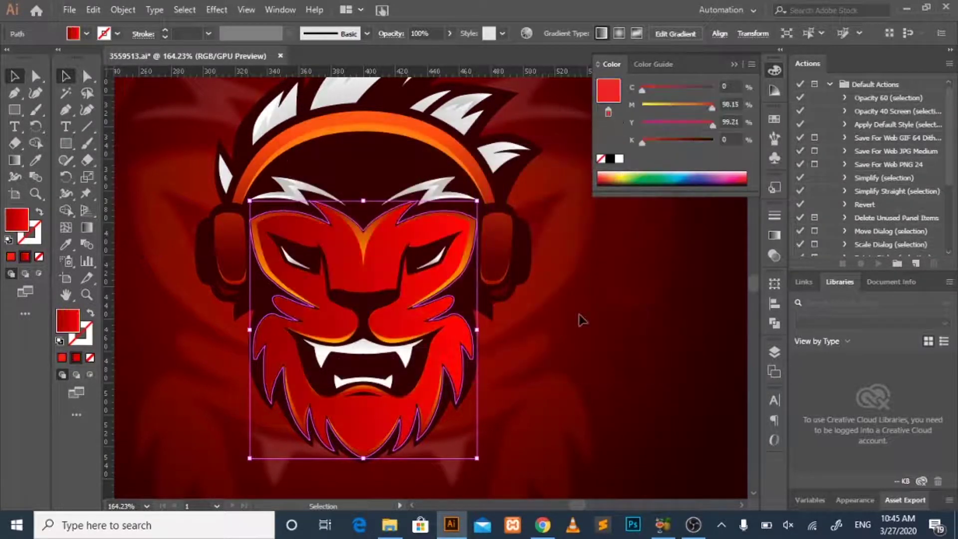
pyautogui.click(577, 322)
pyautogui.press('z')
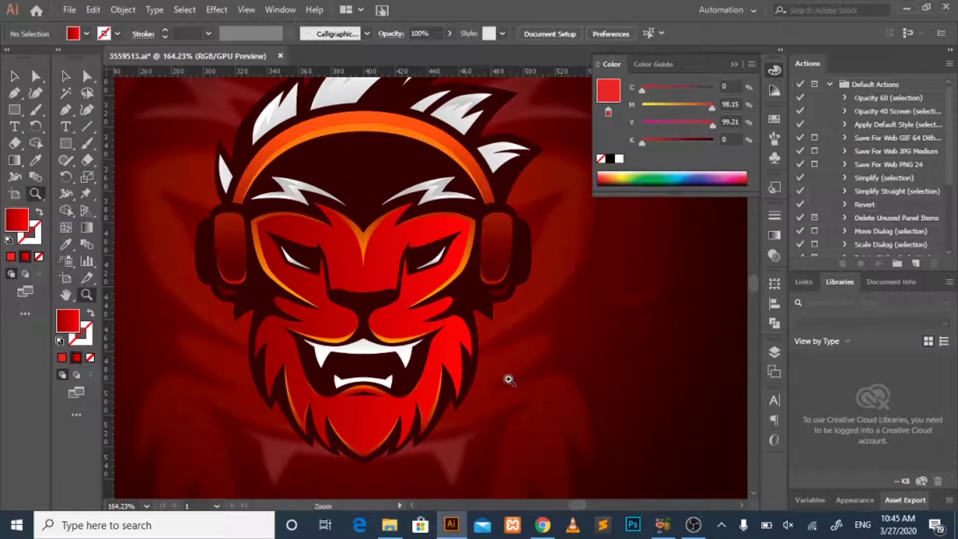
pyautogui.moveTo(516, 395)
pyautogui.mouseDown()
pyautogui.moveTo(451, 355)
pyautogui.moveTo(381, 363)
pyautogui.moveTo(528, 381)
pyautogui.mouseUp()
pyautogui.press('v')
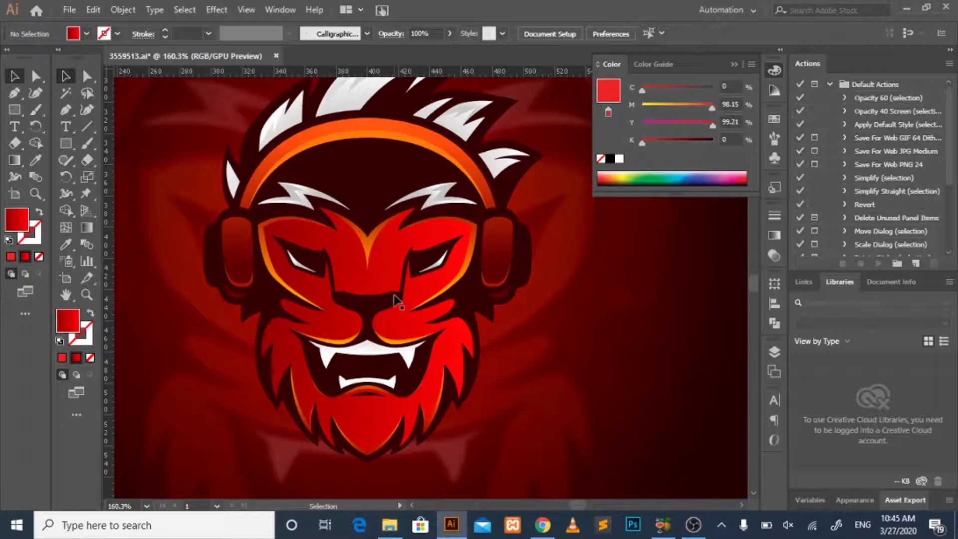
# Select the lion's white brow markings and hair highlights in turn to check their grouping, and deselect them.
pyautogui.click(303, 213)
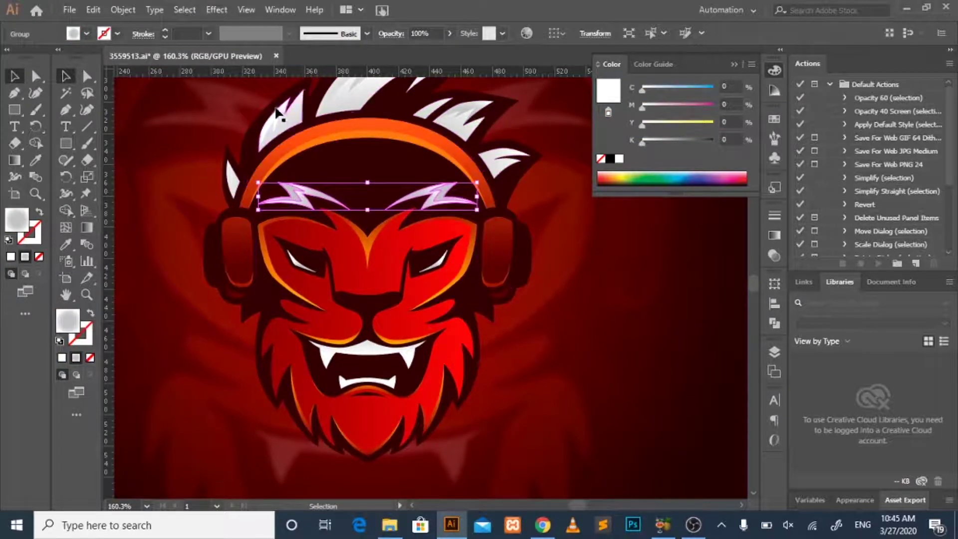
pyautogui.click(272, 123)
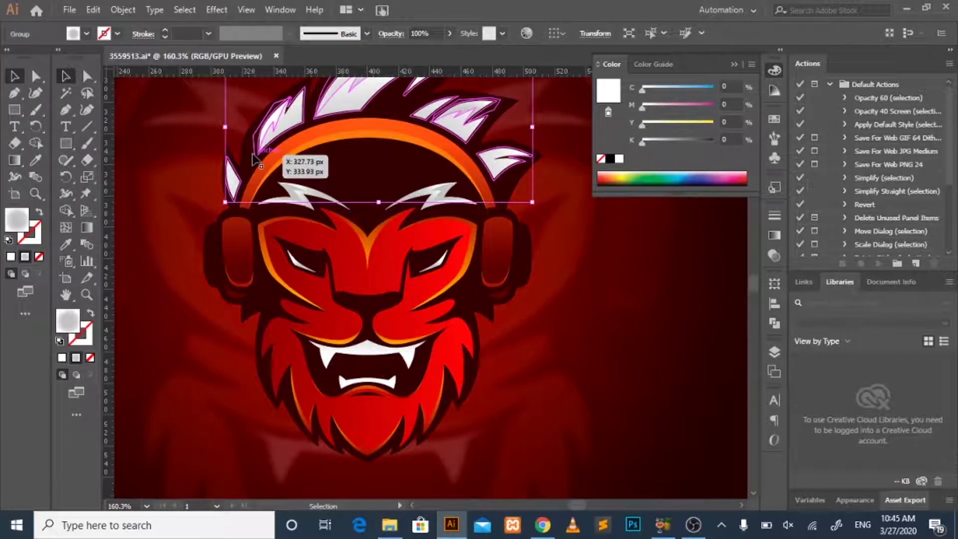
pyautogui.click(579, 349)
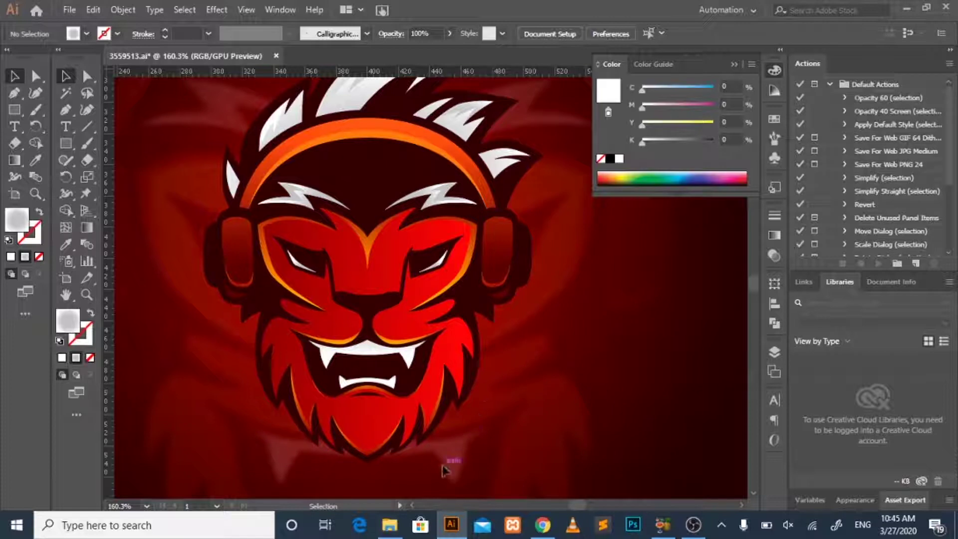
# Switch to File Explorer, go up to the Compressed folder and look through the downloaded archives.
pyautogui.click(551, 524)
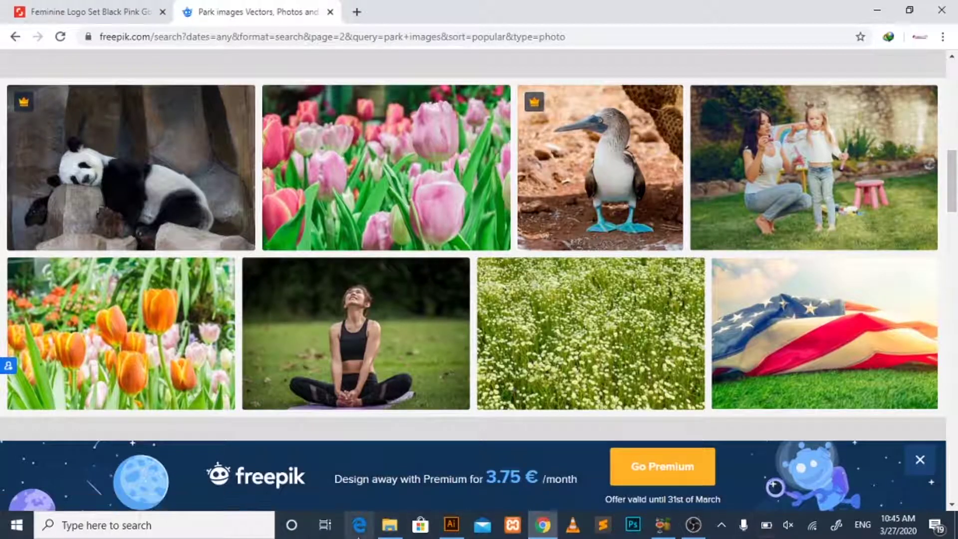
pyautogui.click(388, 536)
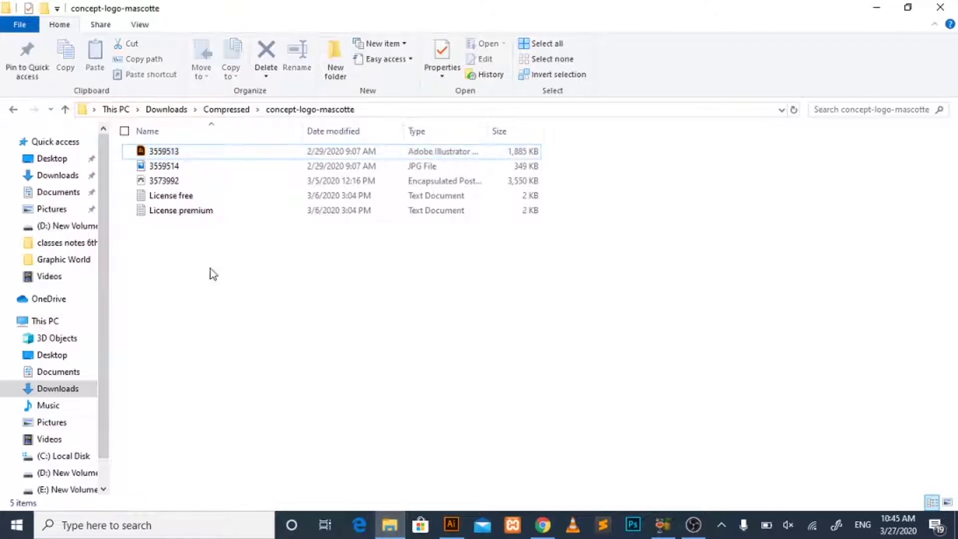
pyautogui.press('BackSpace')
pyautogui.scroll(-2, 333, 302)
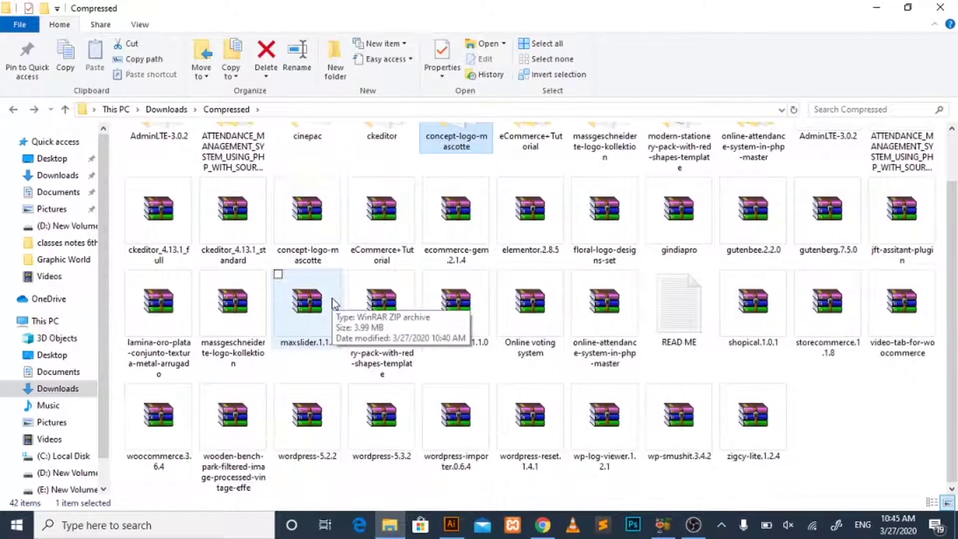
pyautogui.scroll(2, 429, 269)
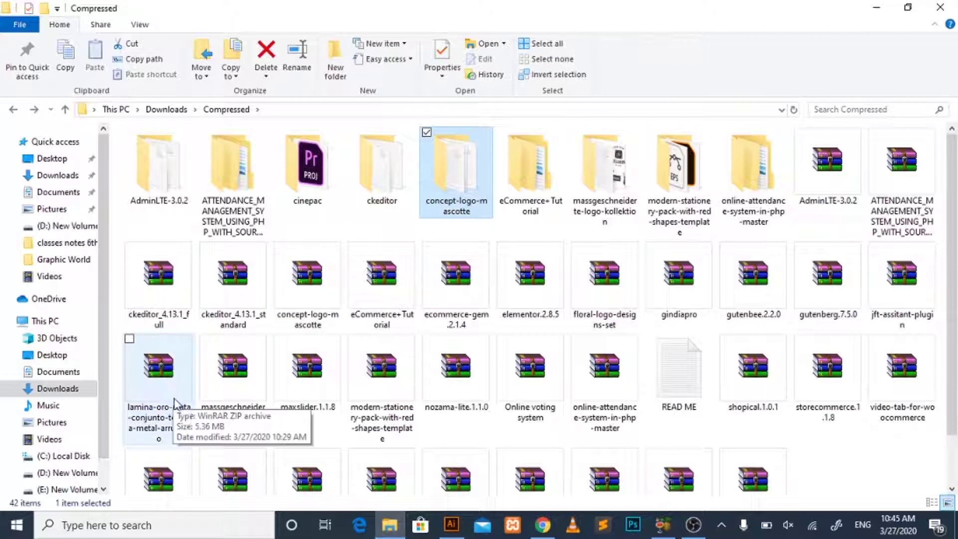
# Extract the lamina-oro-plata-conjunto-textura-metal-arrugado archive to a folder of the same name, view that folder and return to Compressed.
pyautogui.click(190, 442)
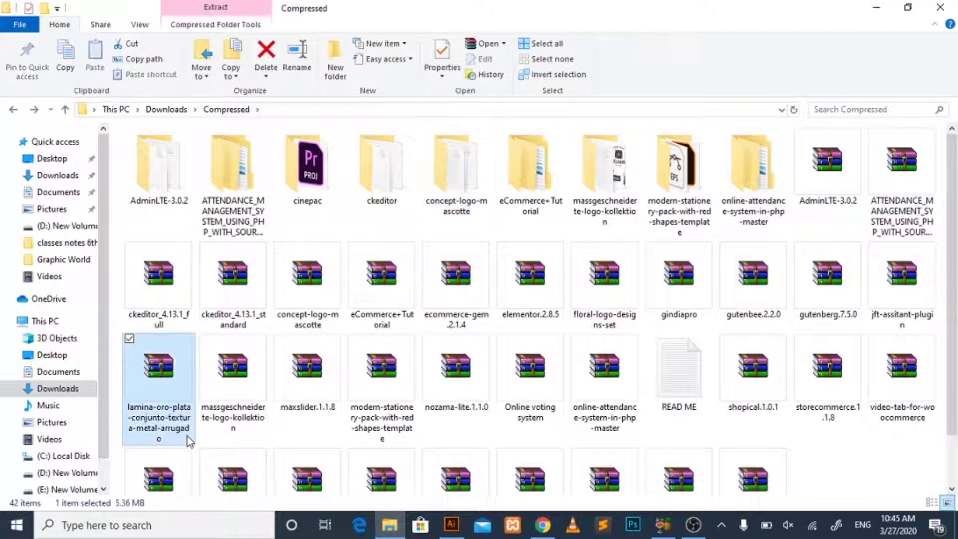
pyautogui.rightClick(143, 398)
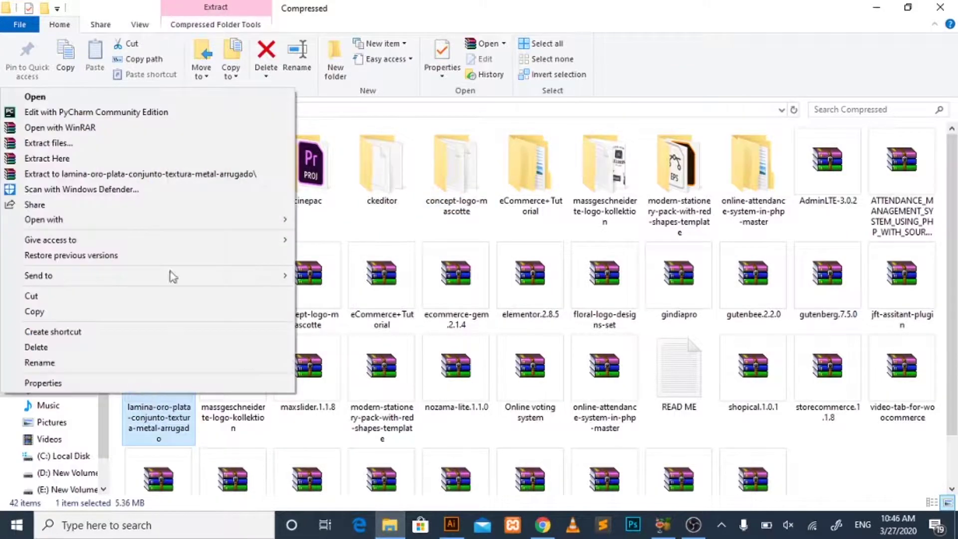
pyautogui.click(143, 149)
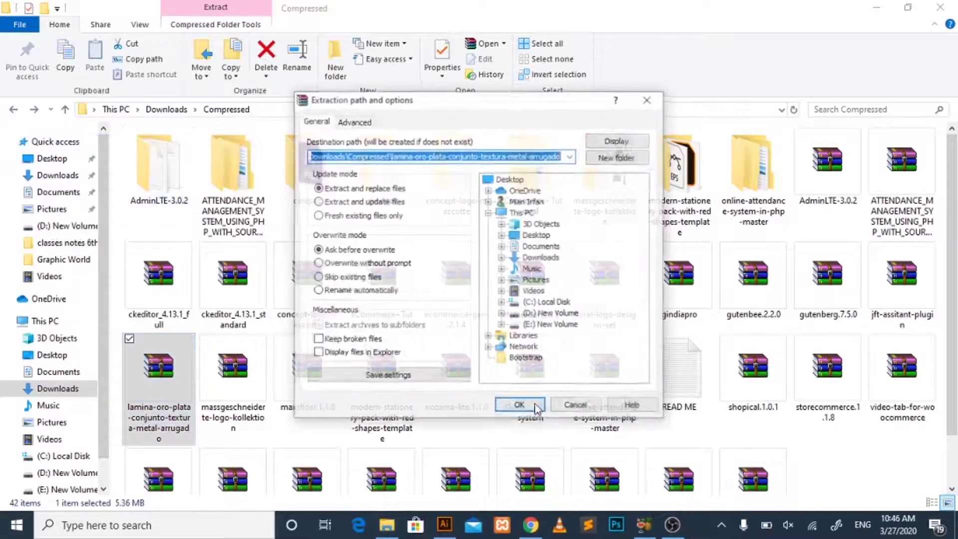
pyautogui.click(537, 408)
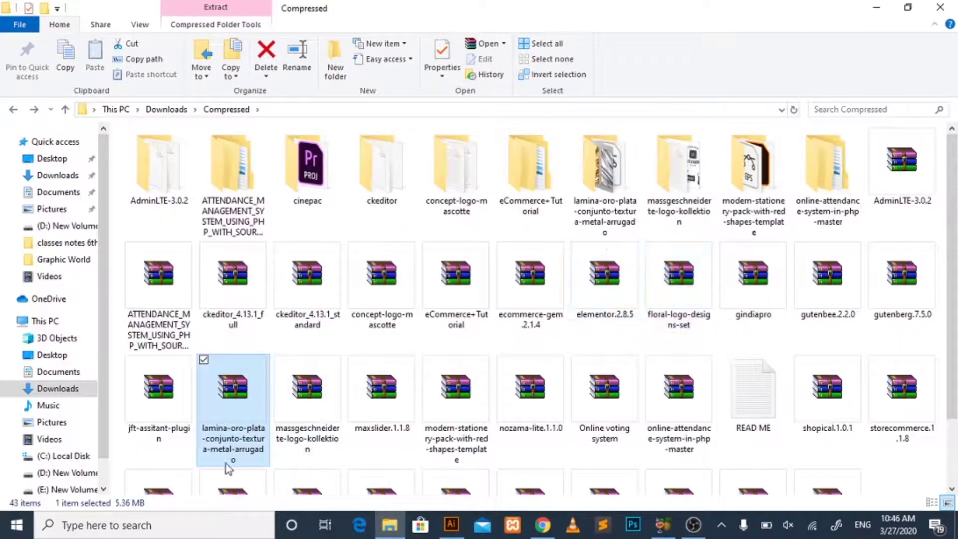
pyautogui.doubleClick(634, 203)
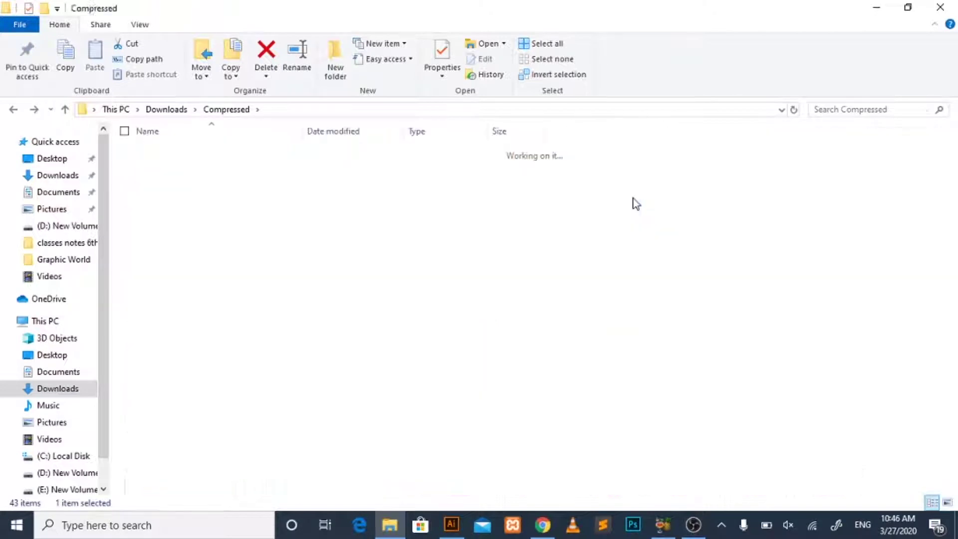
pyautogui.click(14, 111)
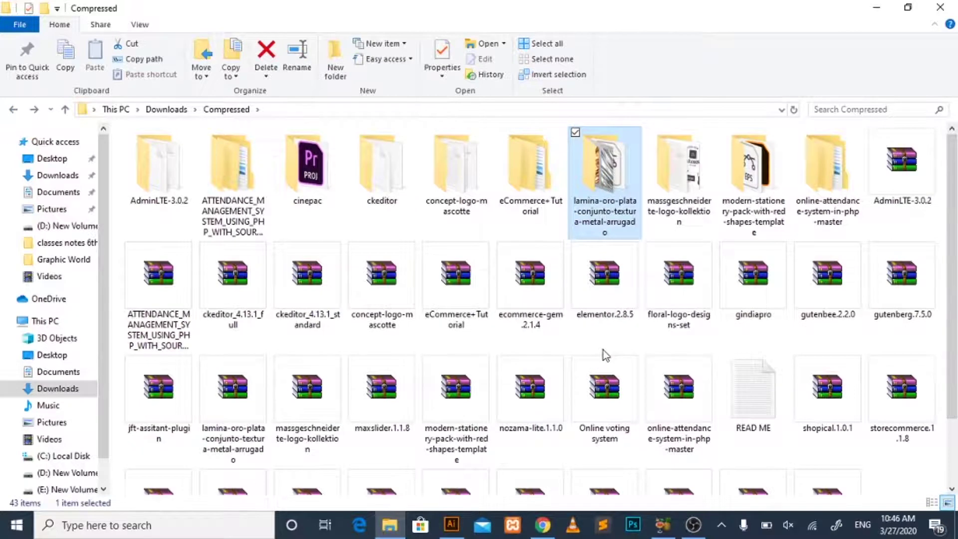
# Extract the wooden-bench-park-filtered-image-processed-vintage-effe archive directly into the Compressed folder.
pyautogui.scroll(-3, 605, 355)
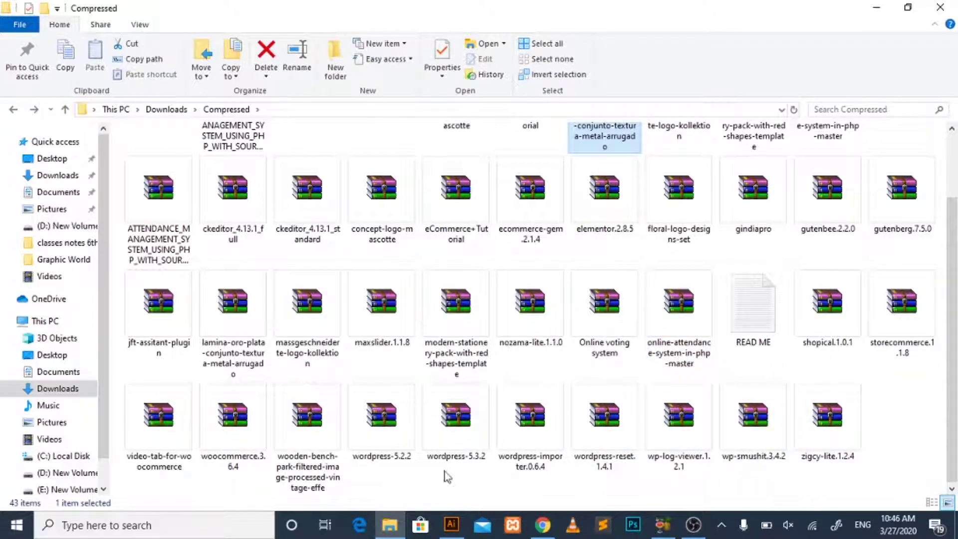
pyautogui.click(323, 482)
pyautogui.rightClick(323, 482)
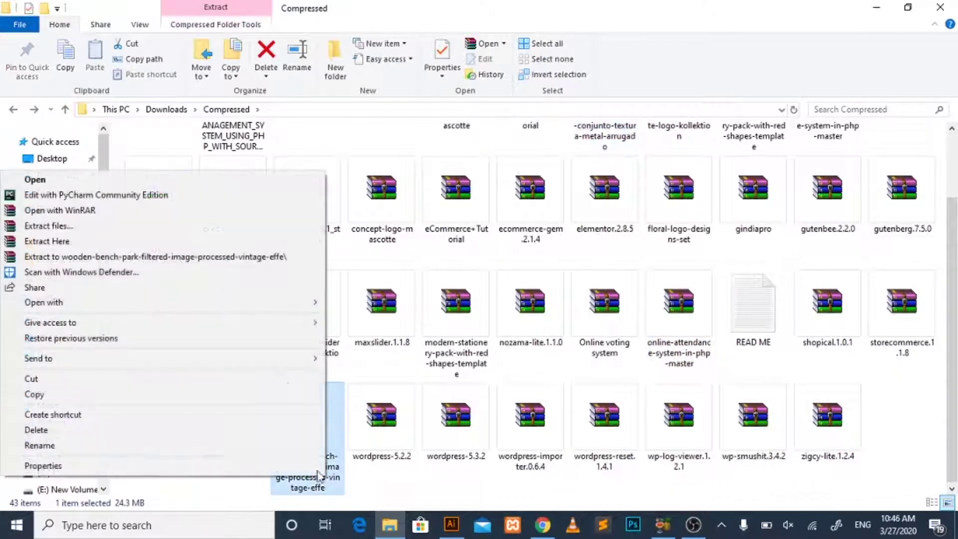
pyautogui.click(144, 244)
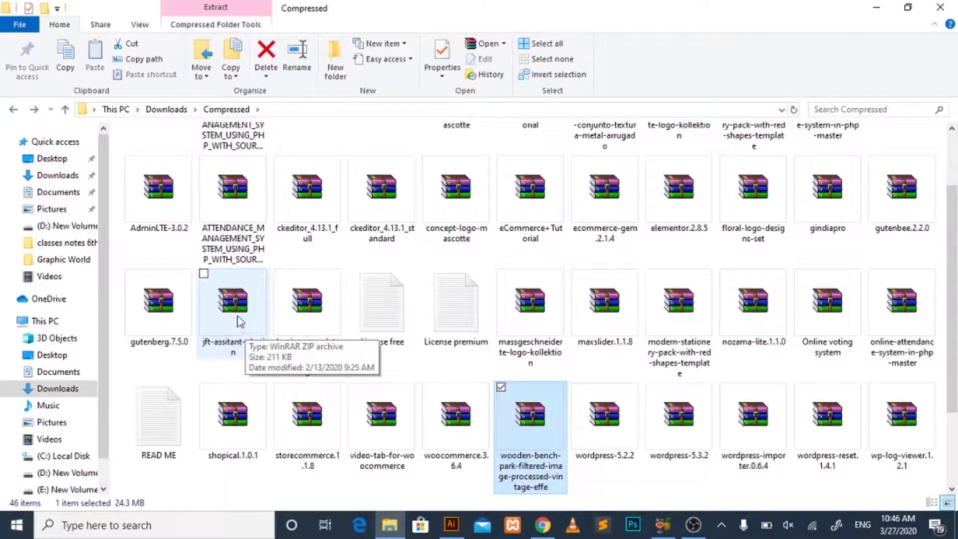
# Open the extracted park bench photo 2317 in the image viewer.
pyautogui.scroll(2, 242, 322)
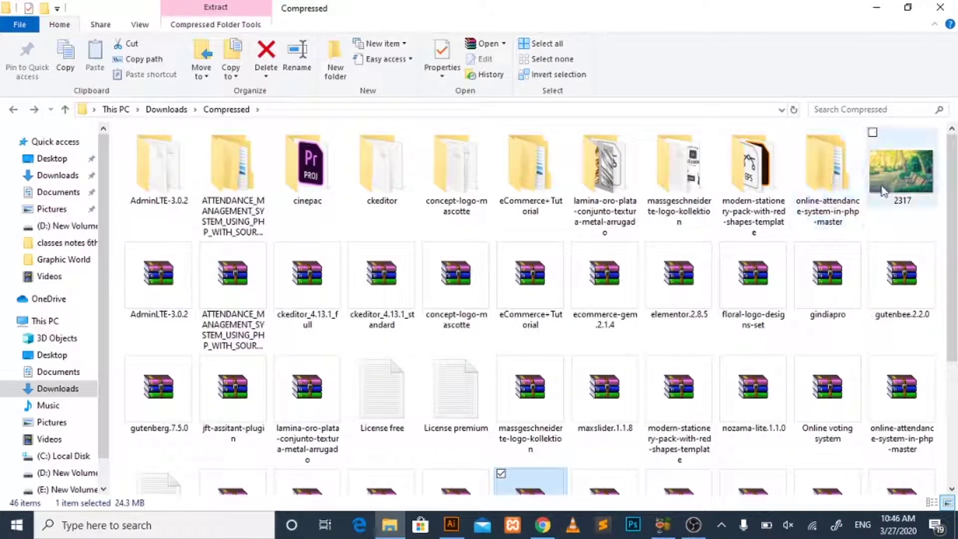
pyautogui.click(883, 192)
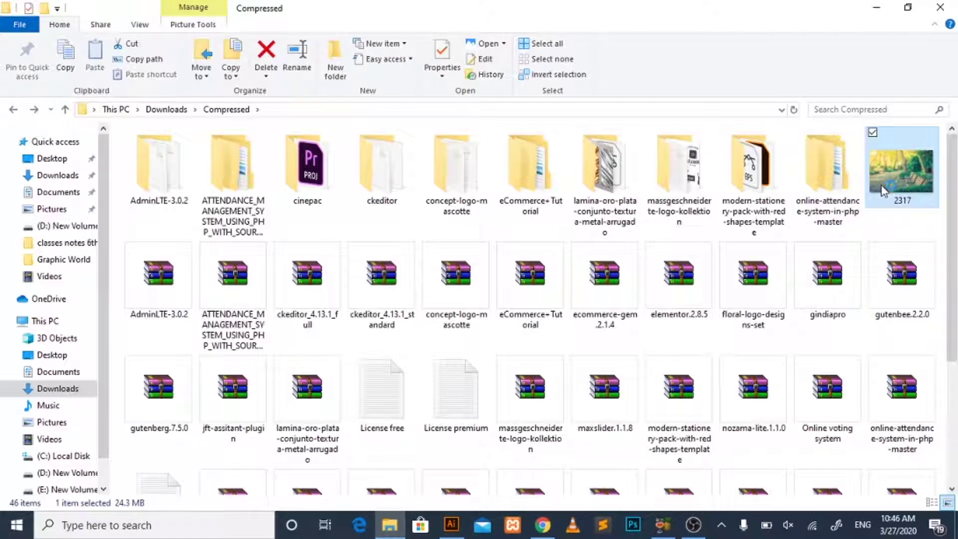
pyautogui.doubleClick(883, 192)
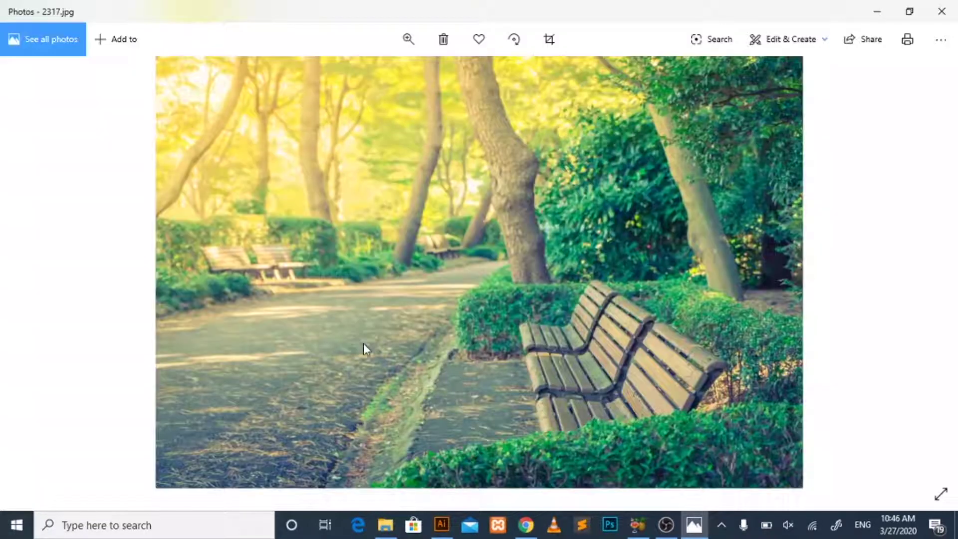
# Examine the park photo's image quality up close on the path, hedge and benches, and close the photo.
pyautogui.scroll(4, 356, 342)
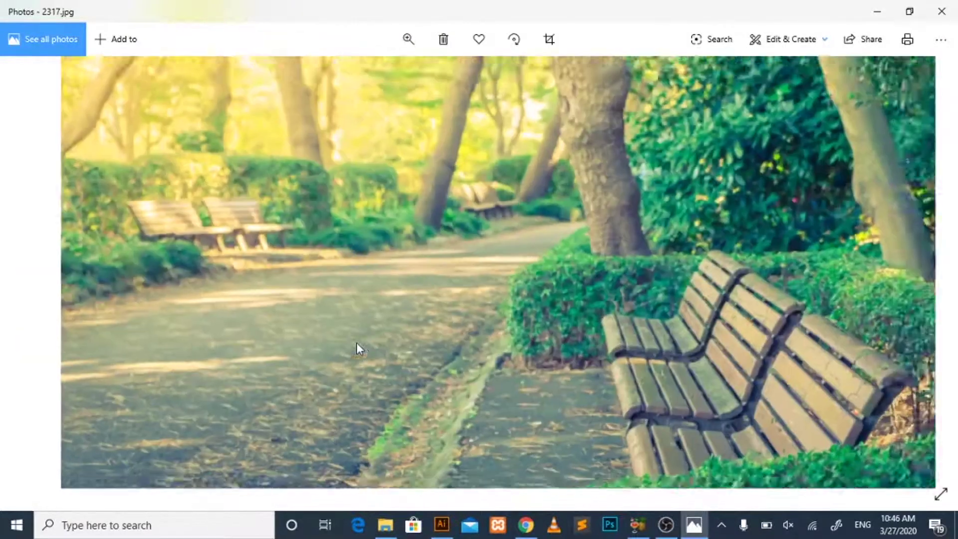
pyautogui.scroll(3, 365, 344)
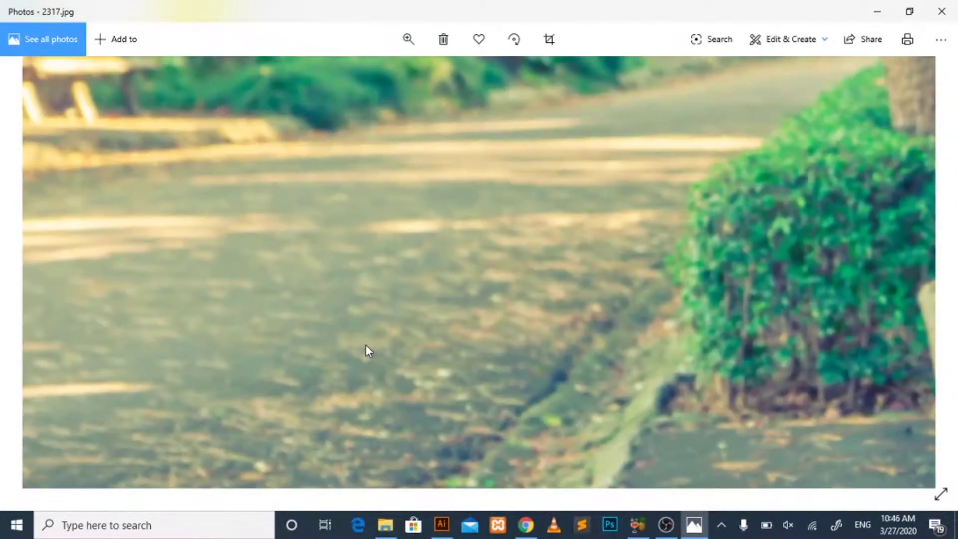
pyautogui.scroll(-3, 365, 344)
pyautogui.scroll(3, 366, 344)
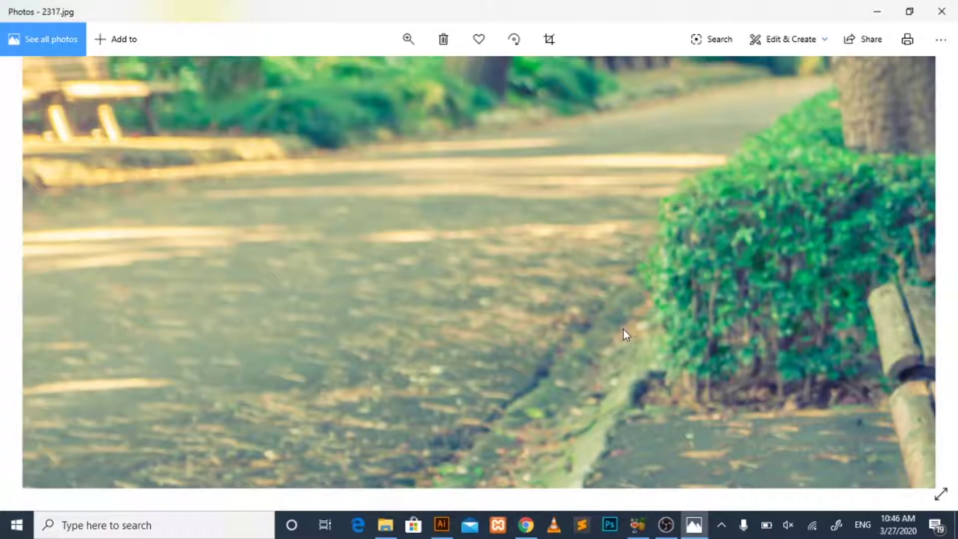
pyautogui.scroll(-3, 624, 328)
pyautogui.scroll(1, 857, 339)
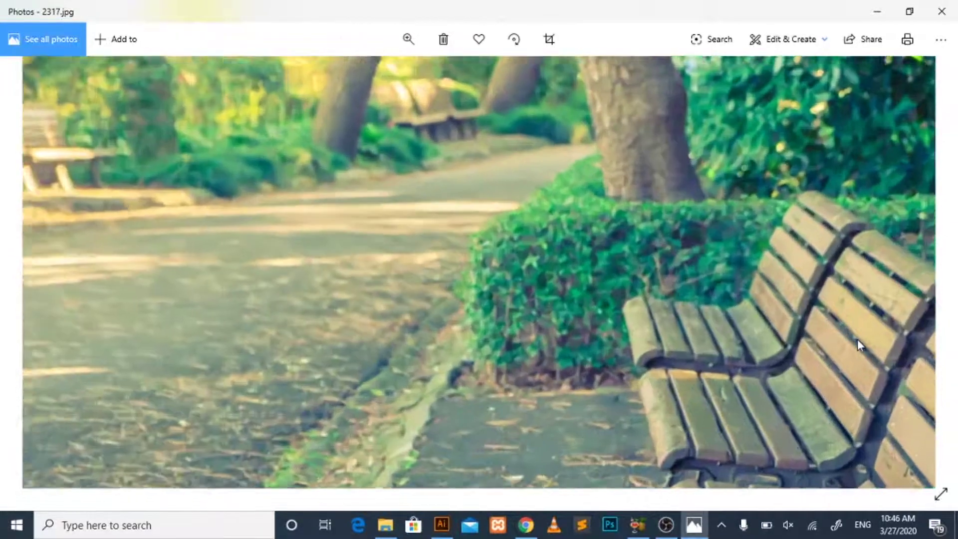
pyautogui.scroll(3, 857, 339)
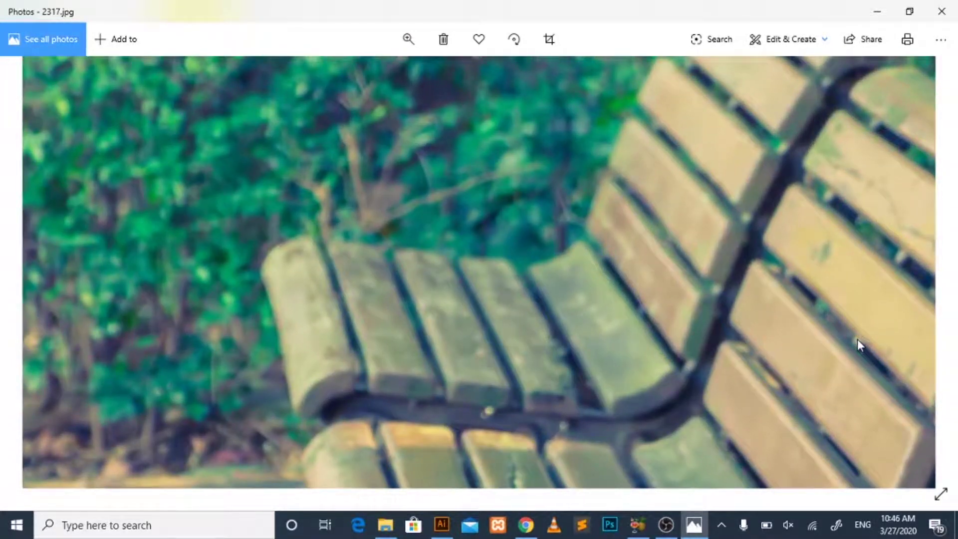
pyautogui.scroll(-1, 857, 339)
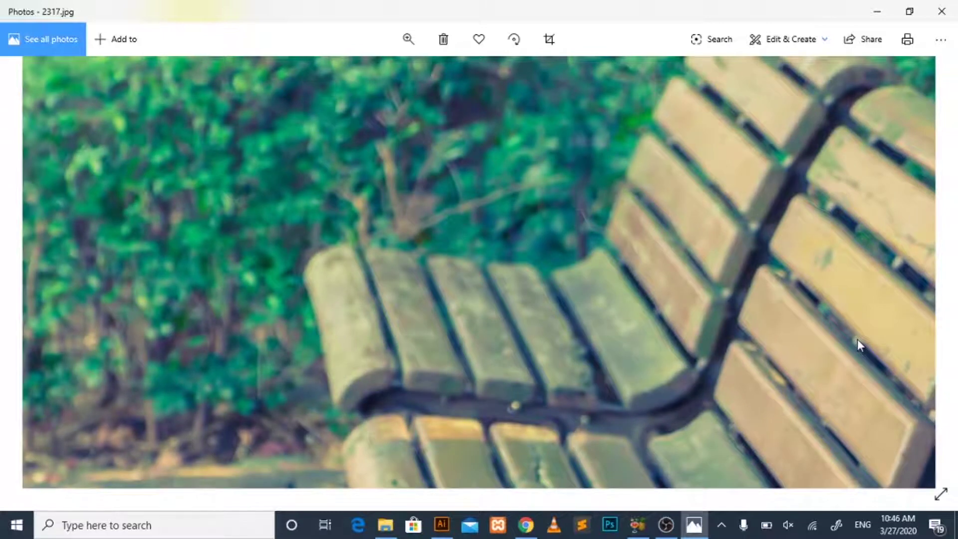
pyautogui.scroll(-4, 857, 339)
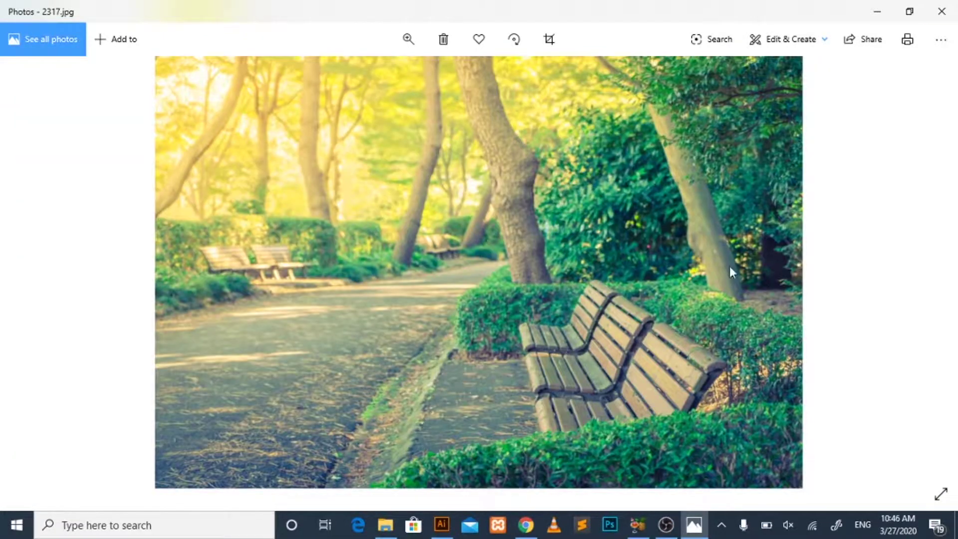
pyautogui.click(956, 6)
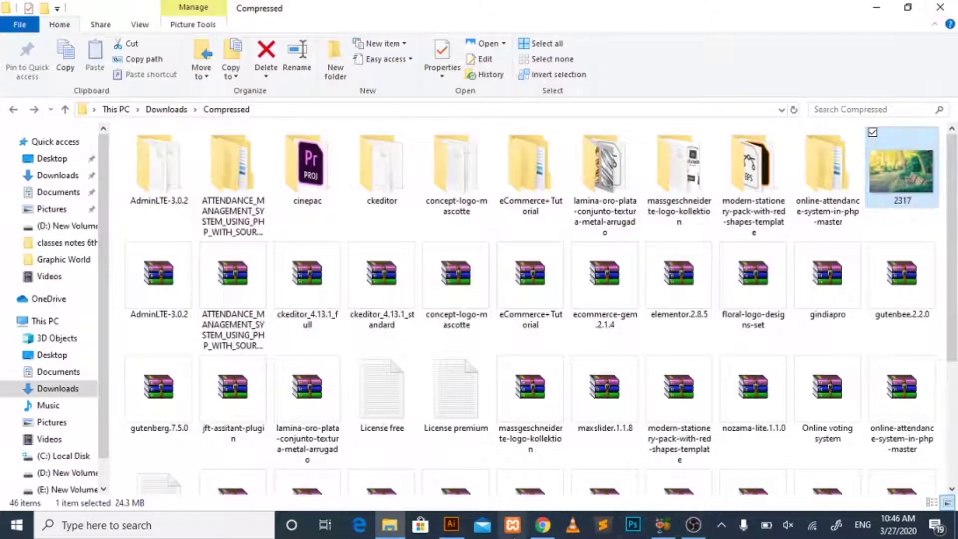
# Switch to Chrome, search Google for "pexels" in a new tab and open the Pexels free stock photos site.
pyautogui.click(543, 525)
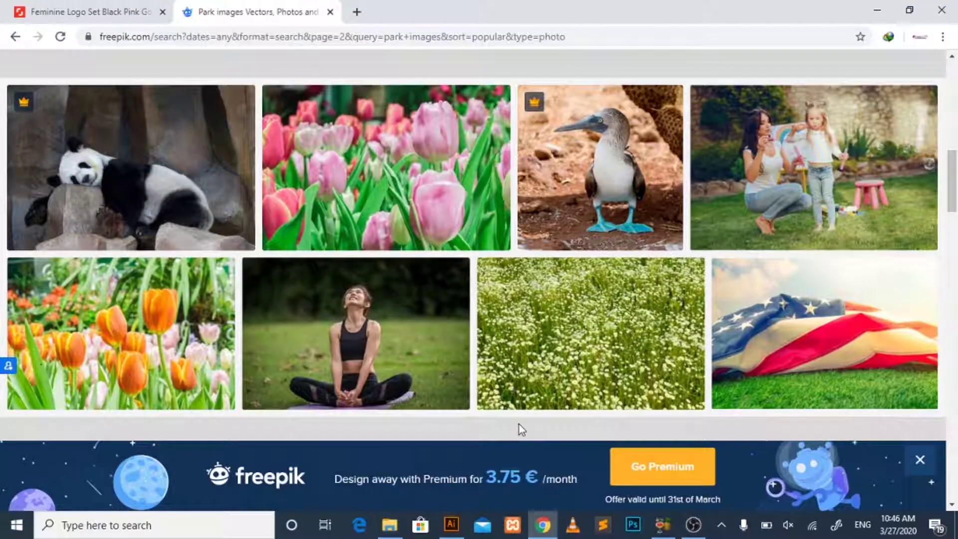
pyautogui.click(362, 15)
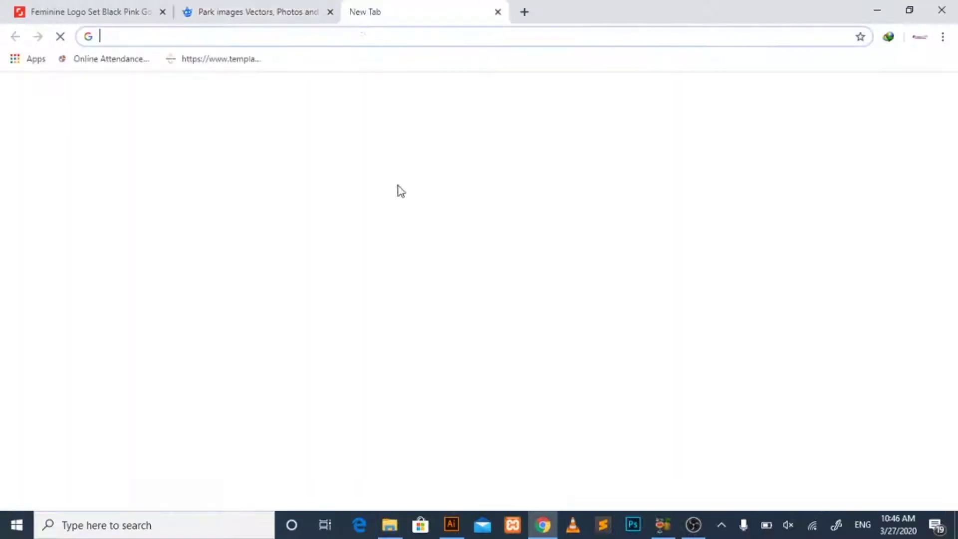
pyautogui.write('pexc')
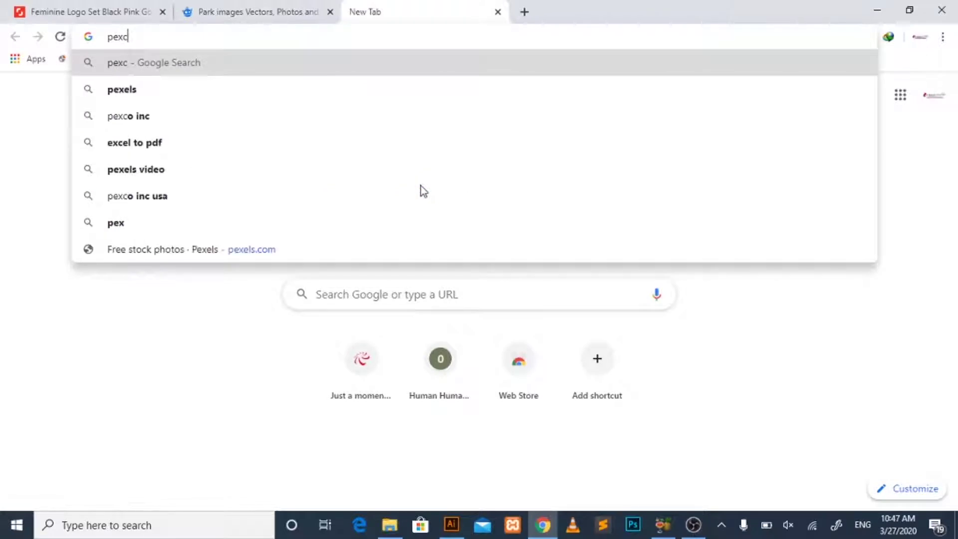
pyautogui.press('BackSpace')
pyautogui.write('els')
pyautogui.press('Return')
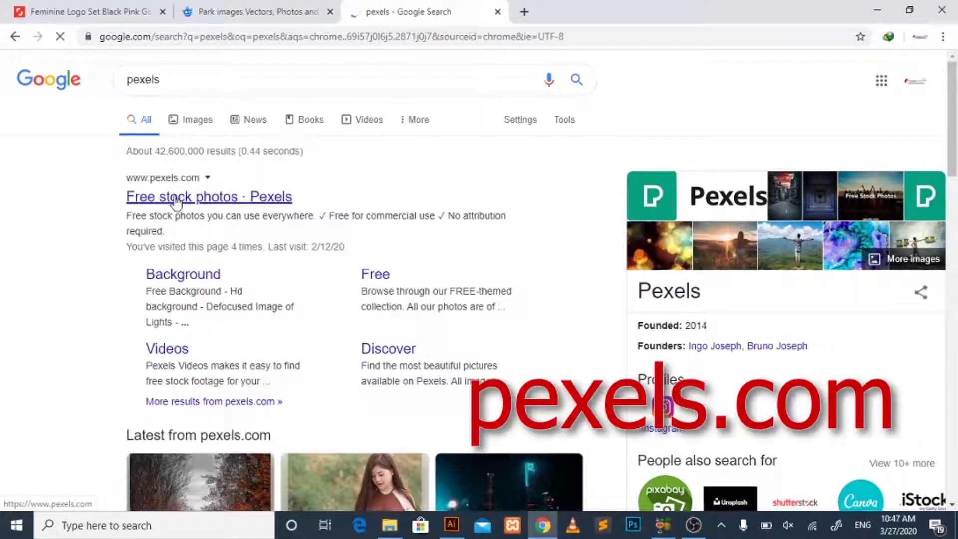
pyautogui.click(270, 199)
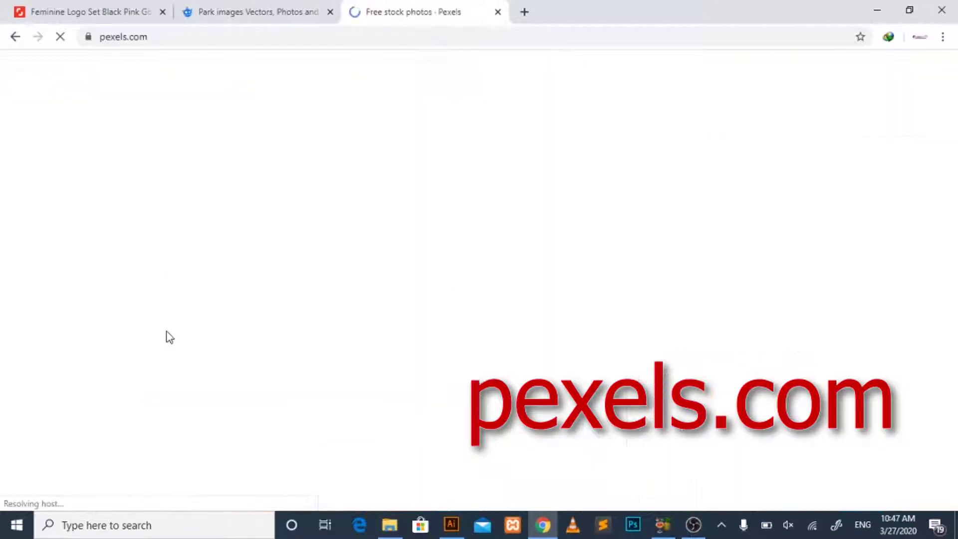
# Browse the free stock photos on the Pexels home page.
pyautogui.scroll(-10, 400, 235)
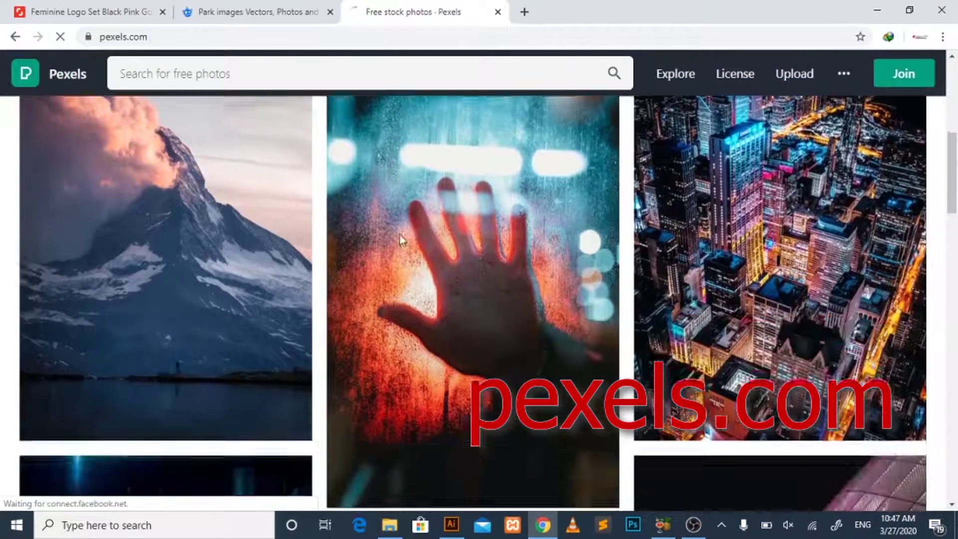
pyautogui.scroll(-14, 395, 270)
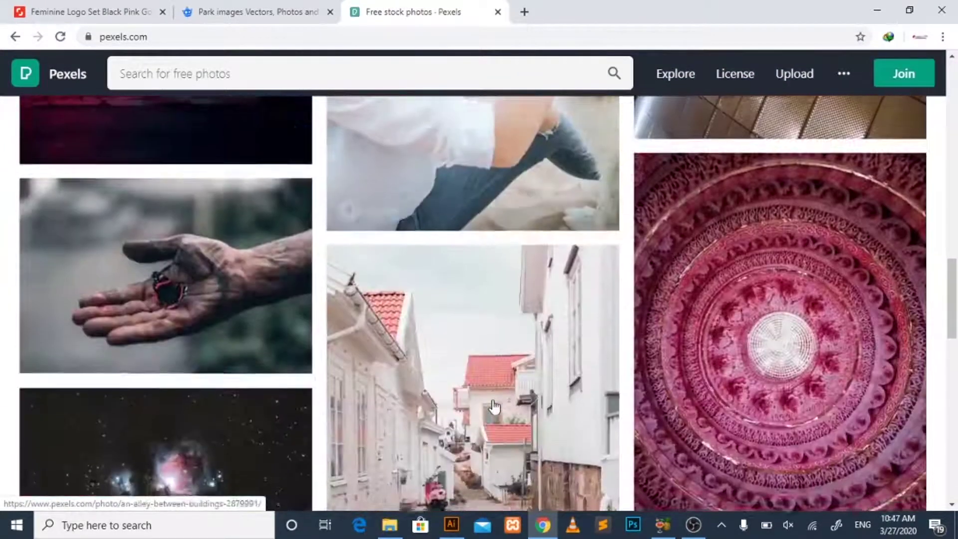
pyautogui.scroll(2, 493, 406)
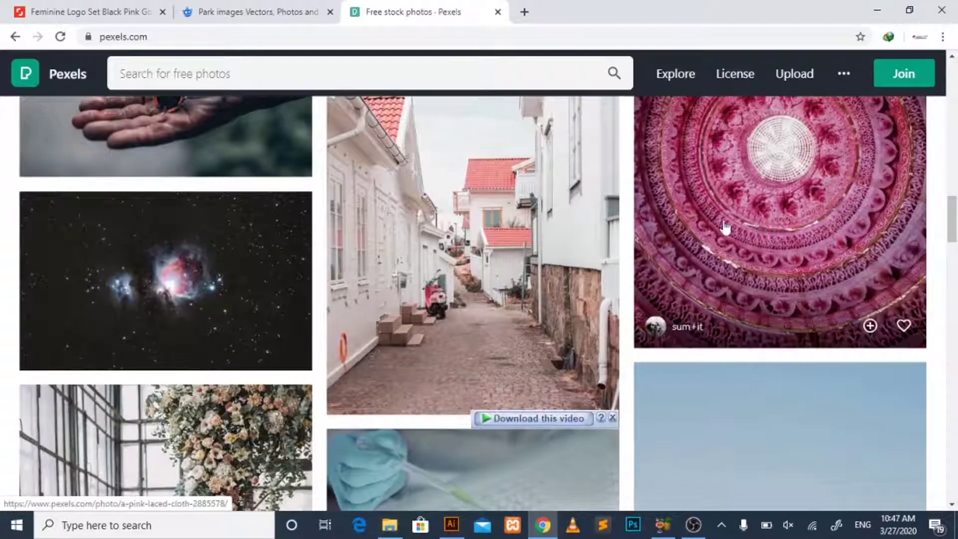
# Look further down the Pexels photo feed for a picture to download.
pyautogui.scroll(-4, 497, 282)
pyautogui.scroll(-4, 497, 282)
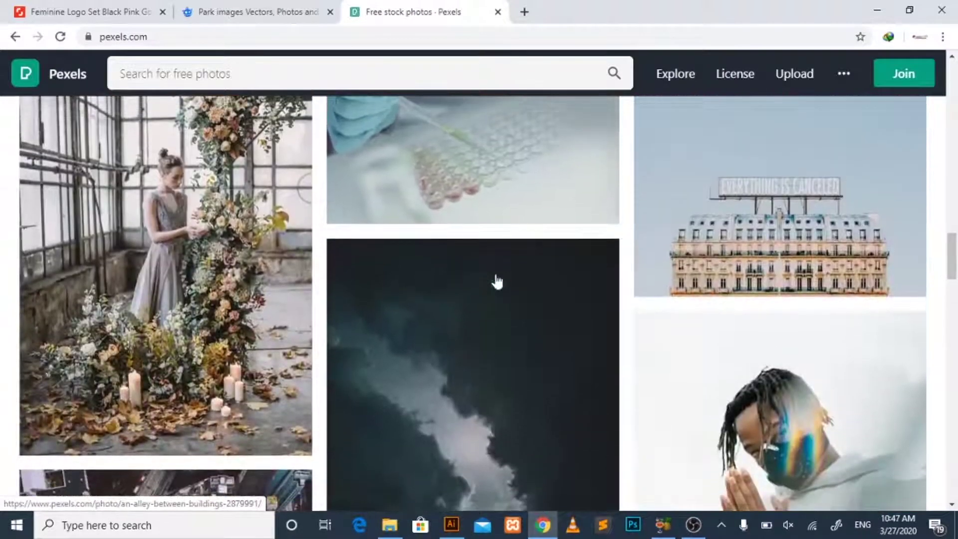
pyautogui.scroll(-4, 497, 282)
pyautogui.scroll(-15, 496, 281)
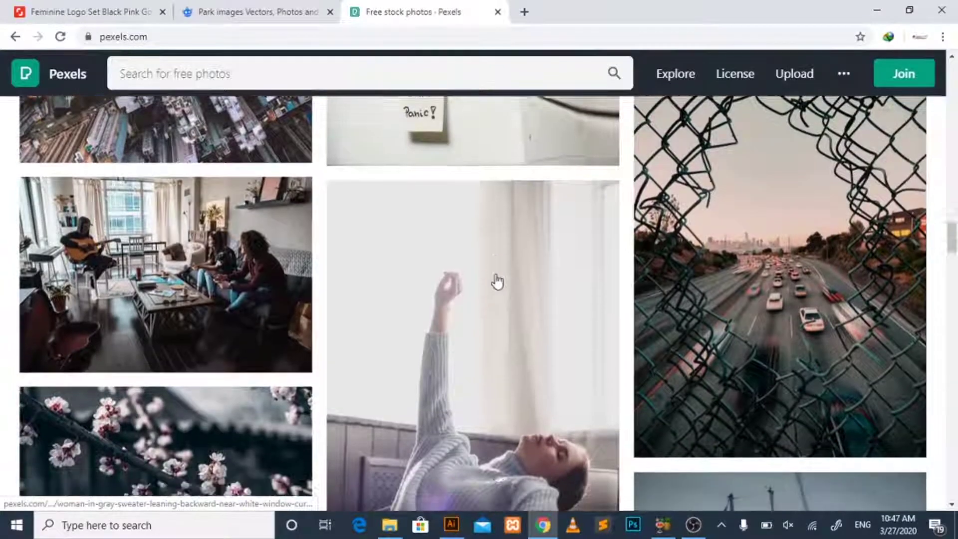
pyautogui.scroll(-11, 495, 275)
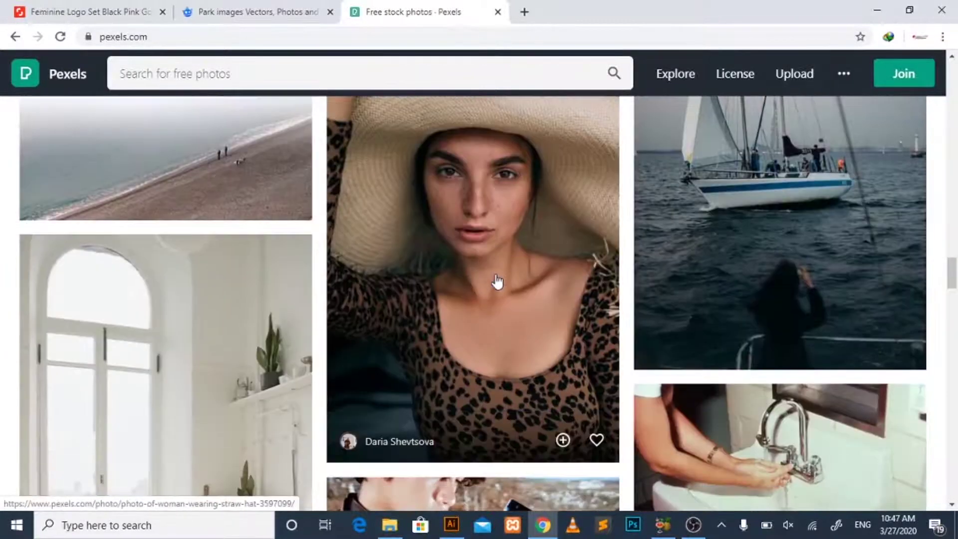
pyautogui.scroll(-15, 498, 282)
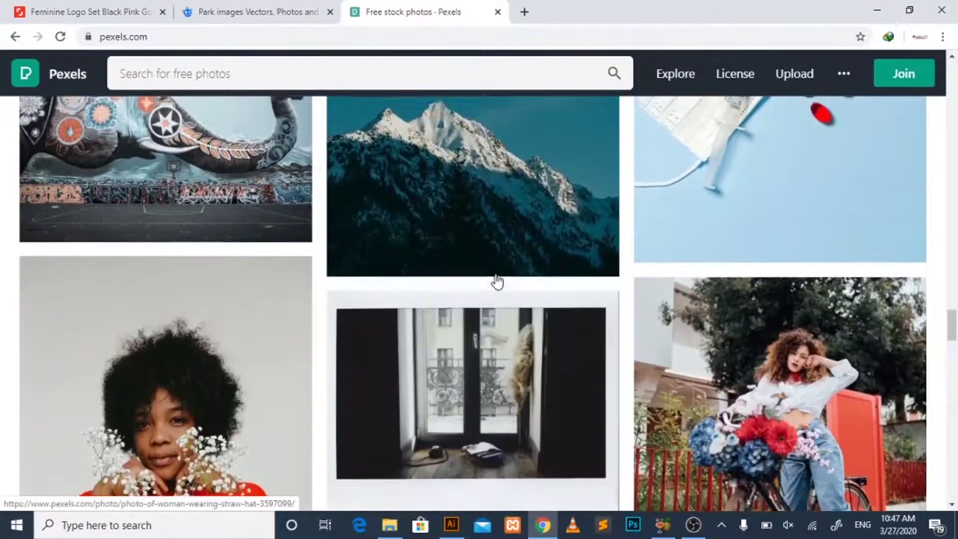
pyautogui.scroll(4, 497, 281)
pyautogui.scroll(4, 497, 281)
pyautogui.scroll(-5, 496, 281)
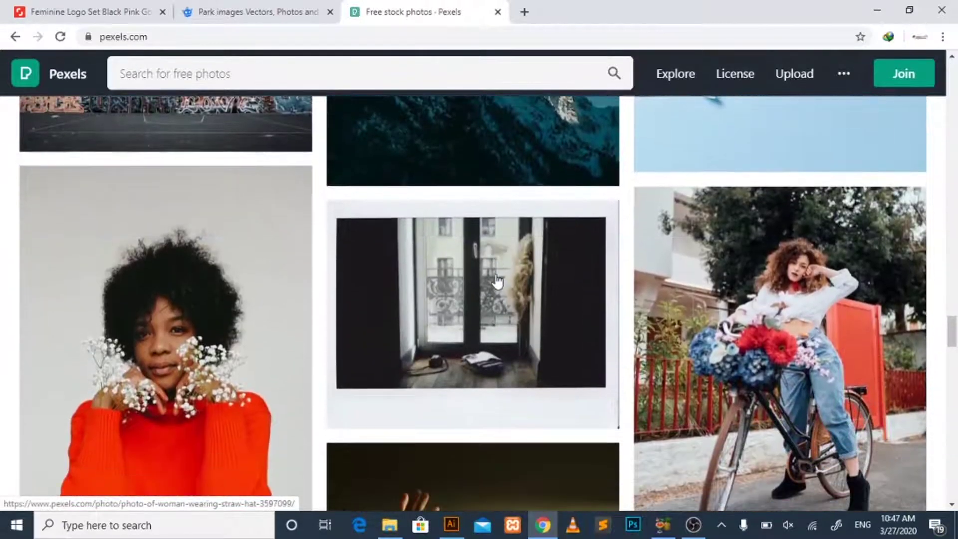
pyautogui.scroll(-12, 556, 337)
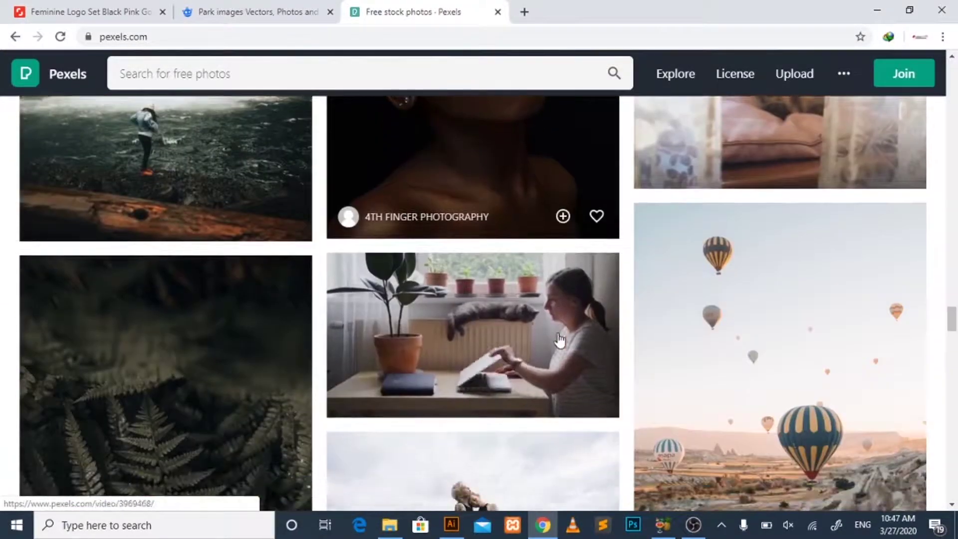
pyautogui.scroll(-8, 560, 341)
pyautogui.scroll(-2, 558, 341)
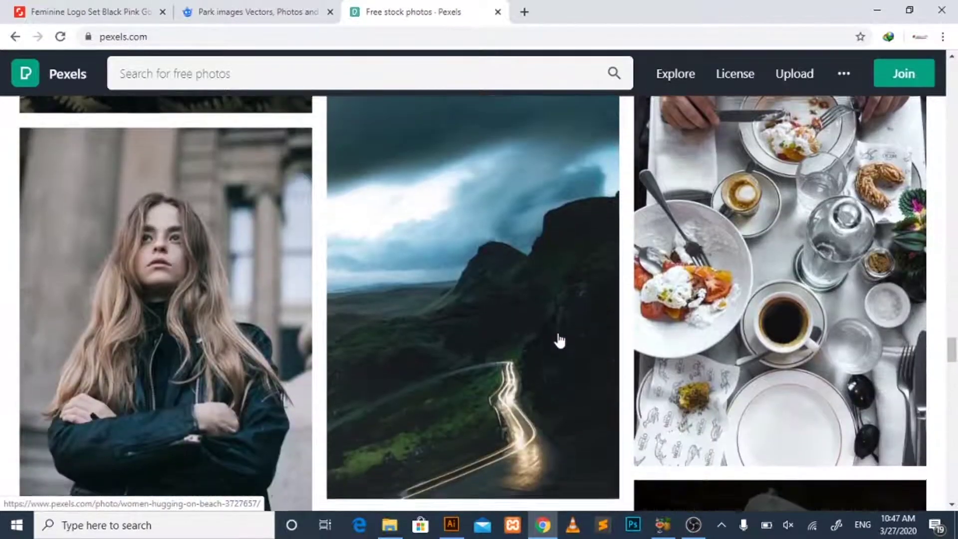
# Open the photo of hot air balloons over the rocky valley, download it for free and dismiss the thank-you dialog.
pyautogui.scroll(7, 556, 337)
pyautogui.click(748, 267)
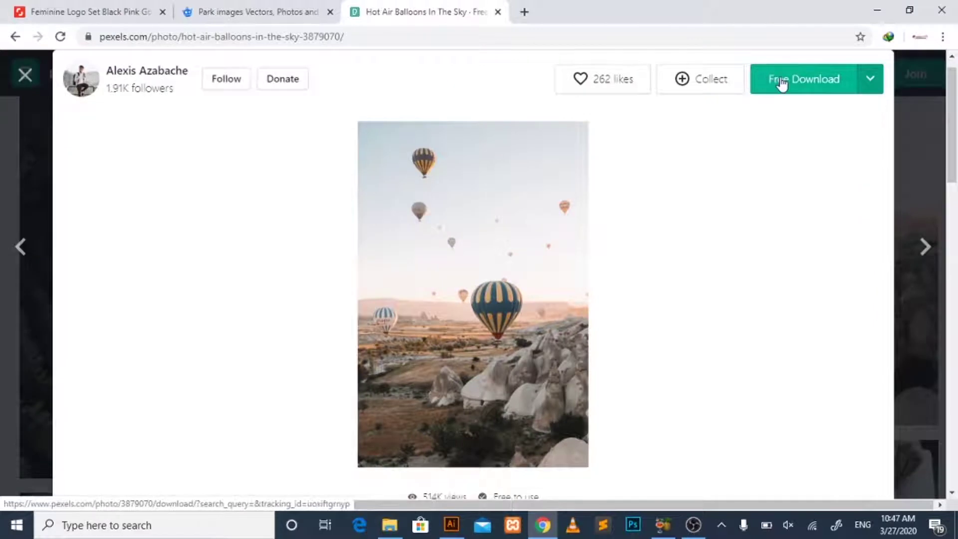
pyautogui.click(779, 75)
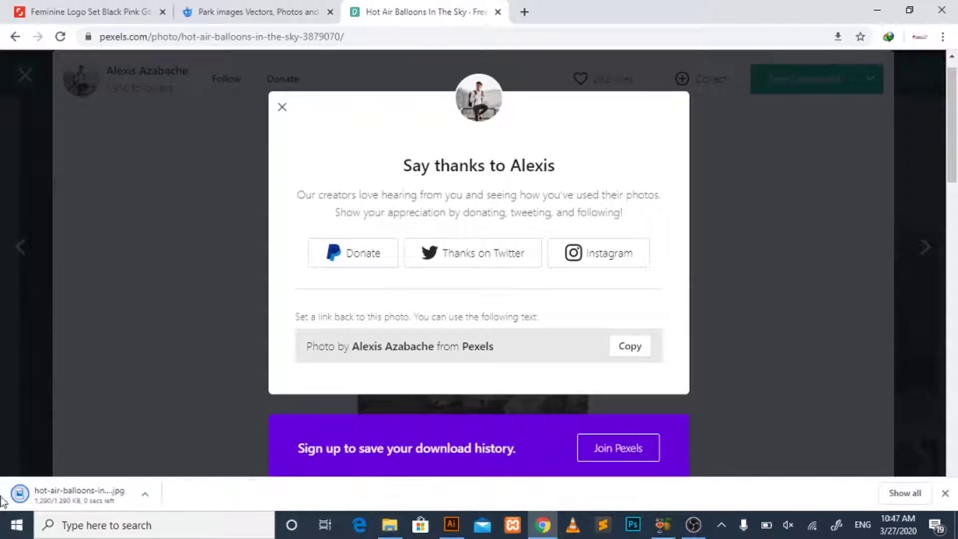
pyautogui.click(282, 108)
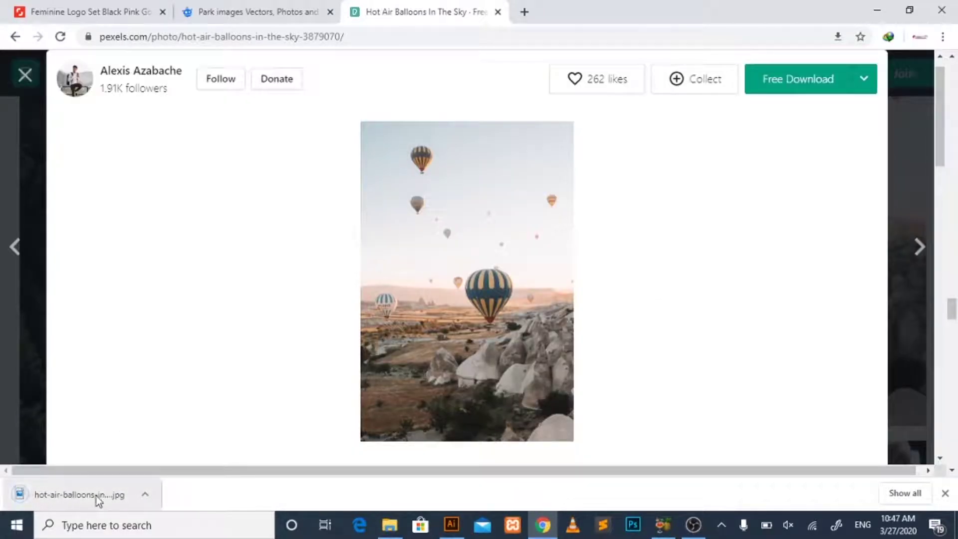
# View the downloaded hot air balloons photo in the Photos app, close it and return to browsing the Pexels feed.
pyautogui.click(52, 499)
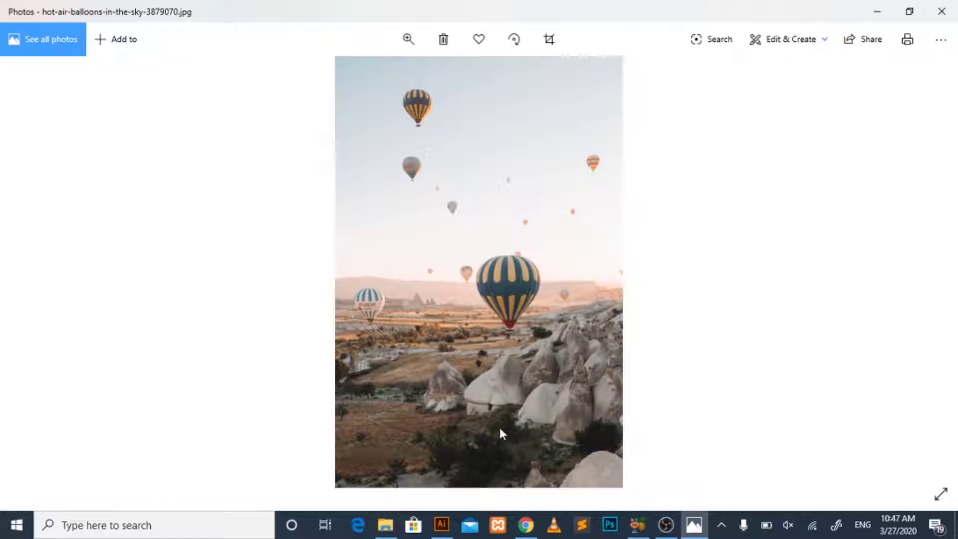
pyautogui.click(944, 6)
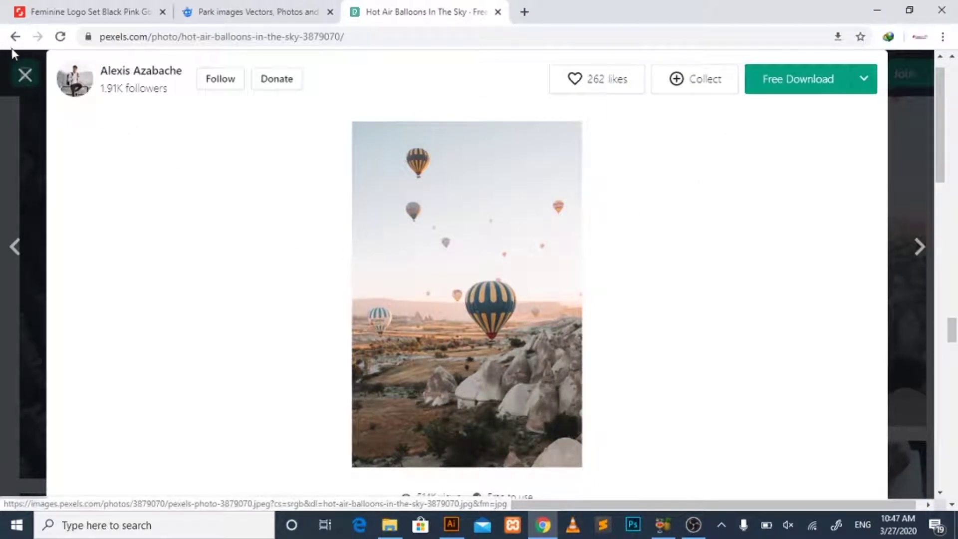
pyautogui.click(25, 74)
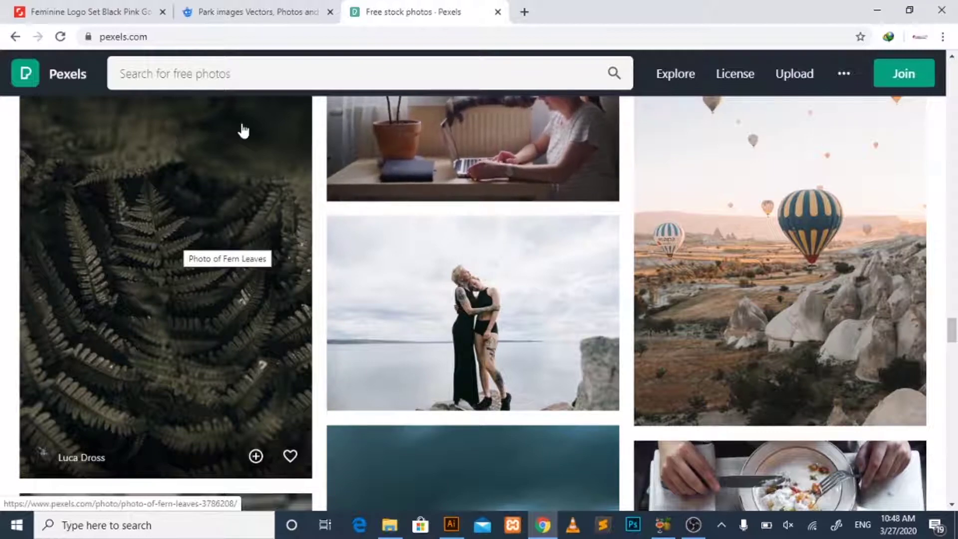
pyautogui.scroll(-20, 242, 131)
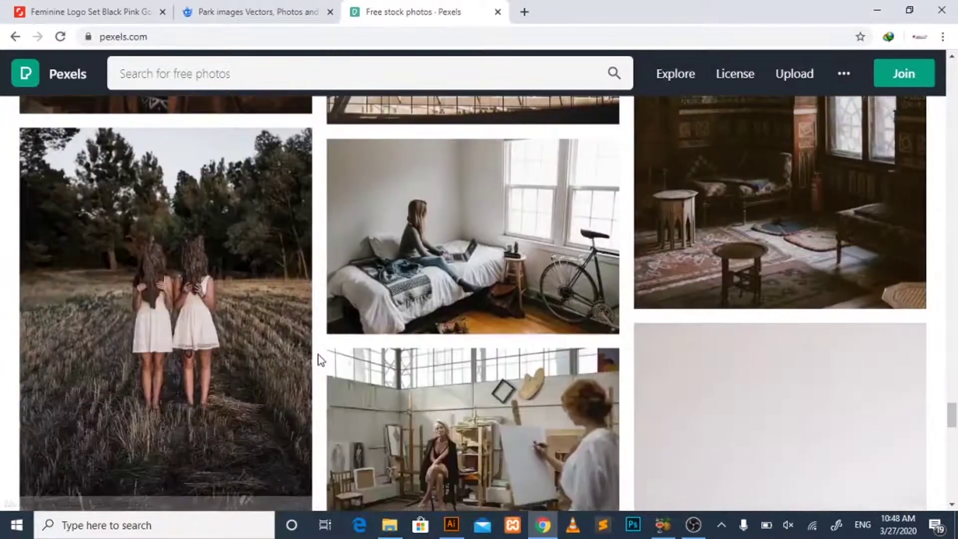
pyautogui.scroll(-15, 319, 360)
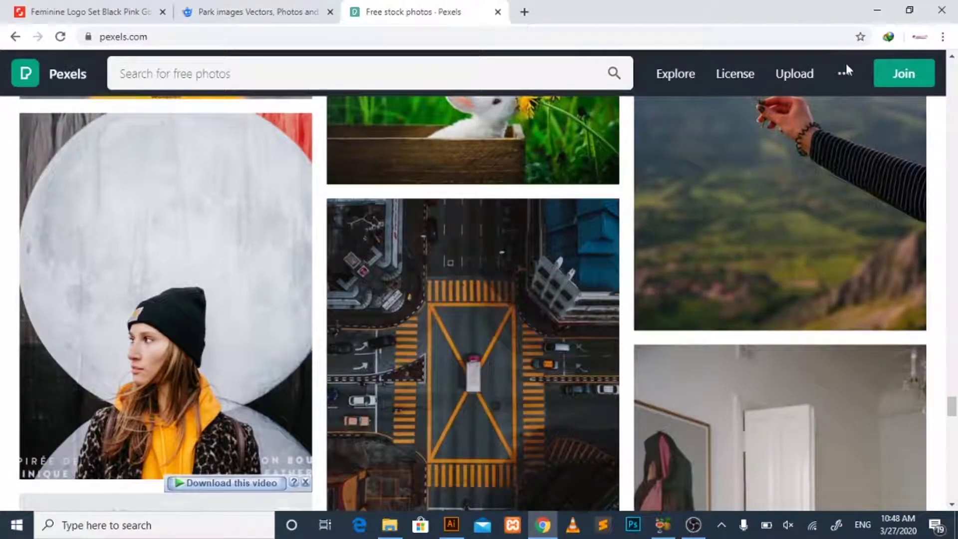
pyautogui.moveTo(844, 75)
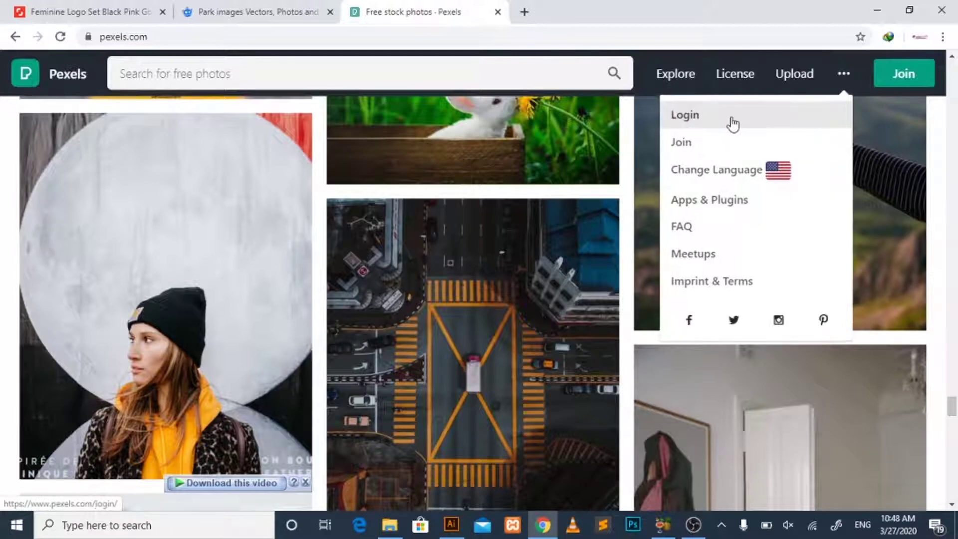
# Search Google for "pexcels videos" in a new tab and open the Pexels free stock videos page.
pyautogui.click(523, 11)
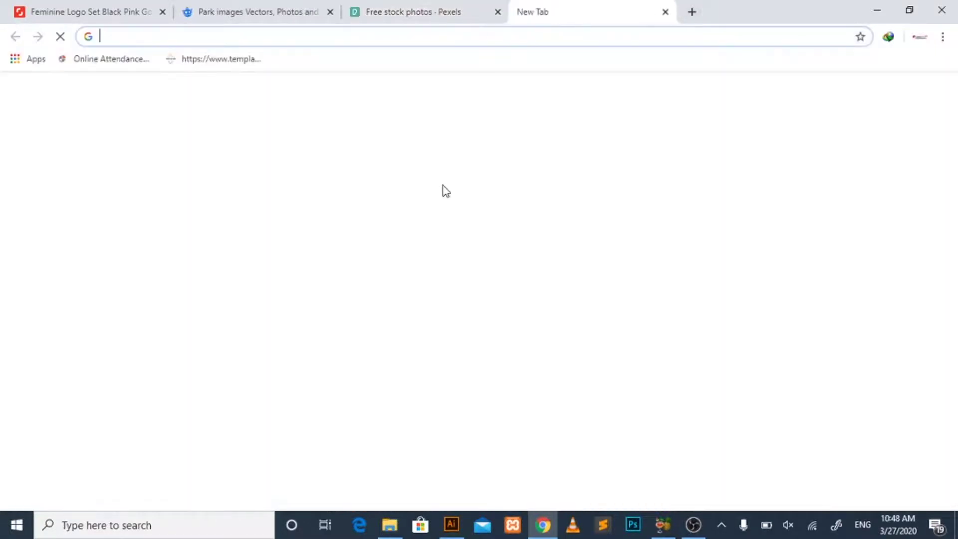
pyautogui.write('pexcels videos')
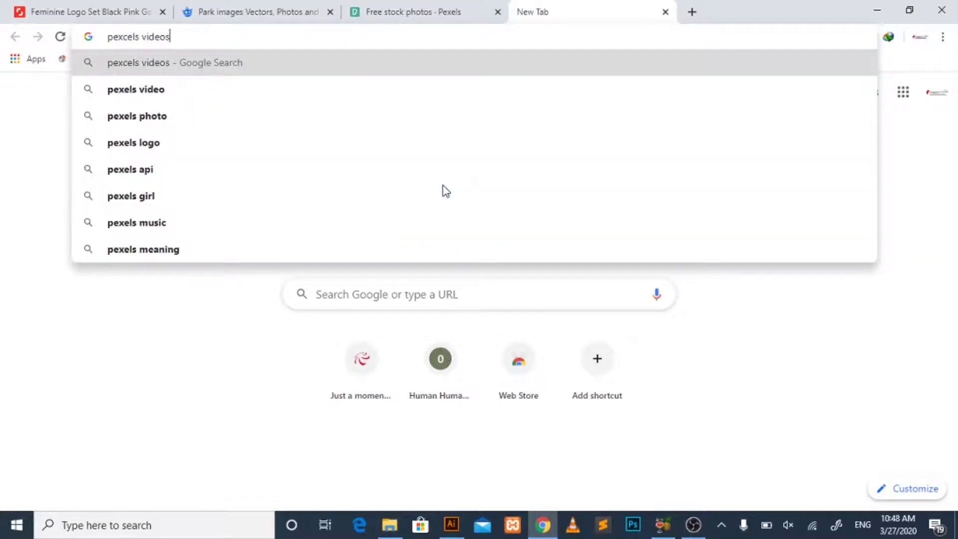
pyautogui.press('Return')
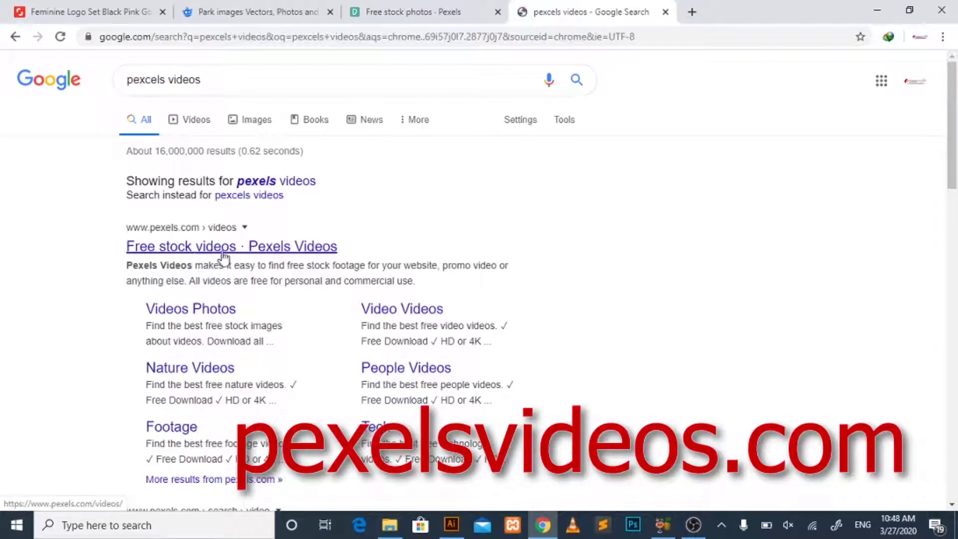
pyautogui.click(292, 254)
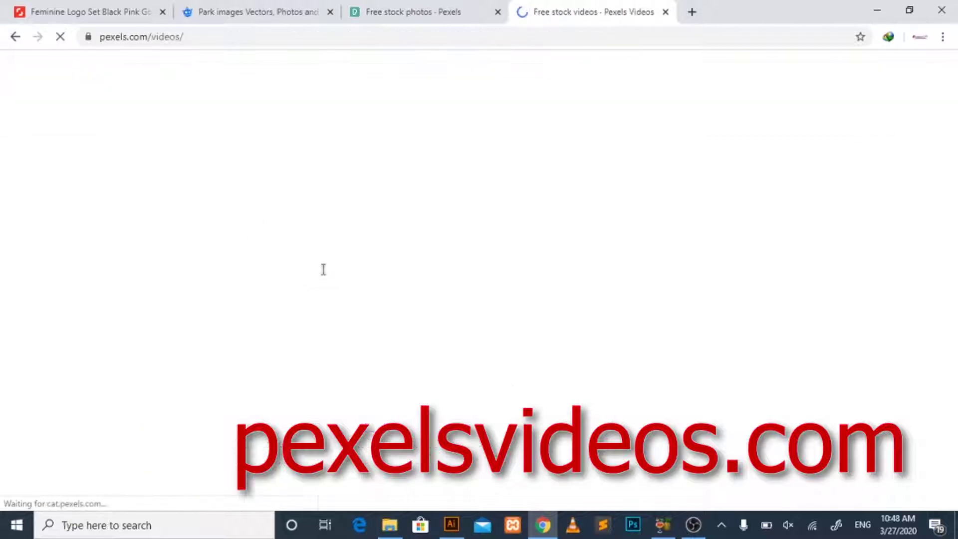
# Find the clip of a woman facing city buildings from a view deck among the trending stock videos and preview it.
pyautogui.scroll(-5, 324, 268)
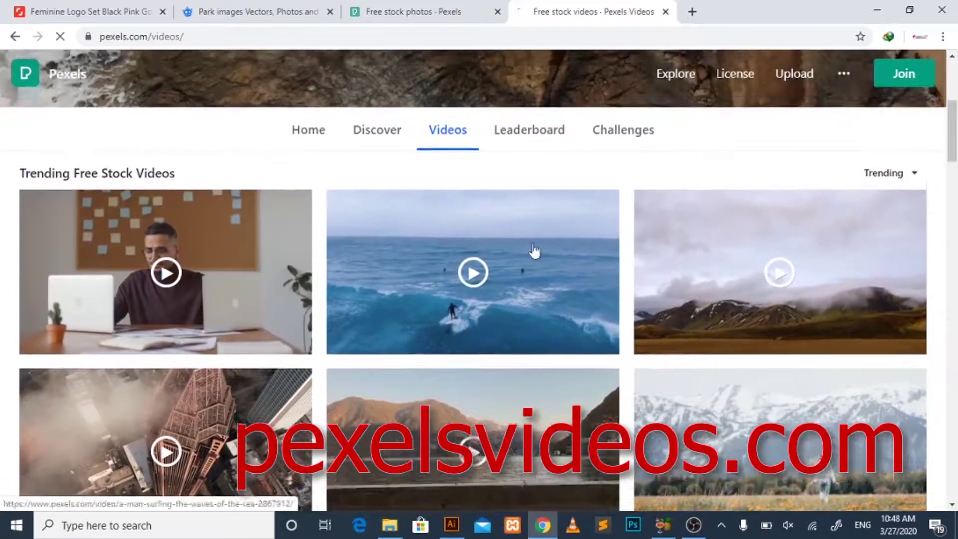
pyautogui.scroll(-6, 622, 374)
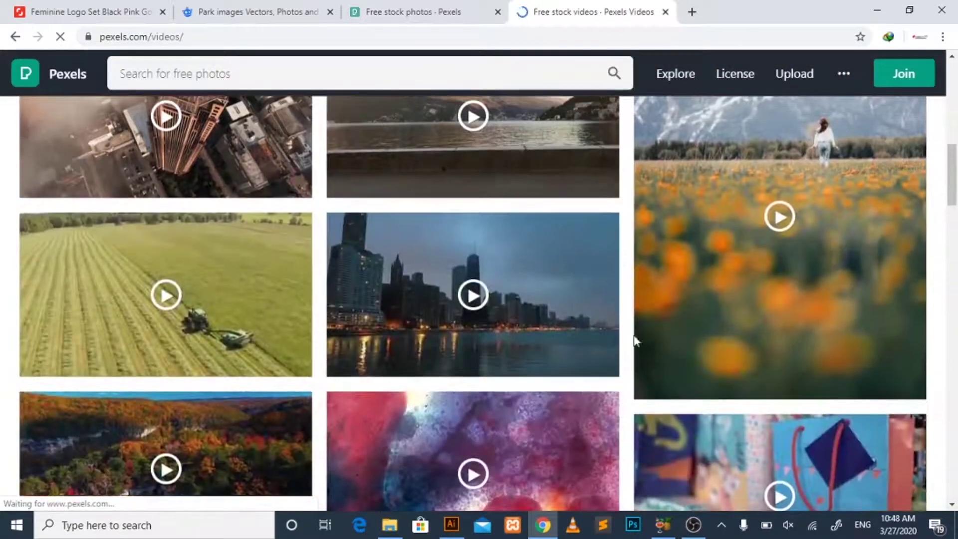
pyautogui.scroll(-5, 473, 327)
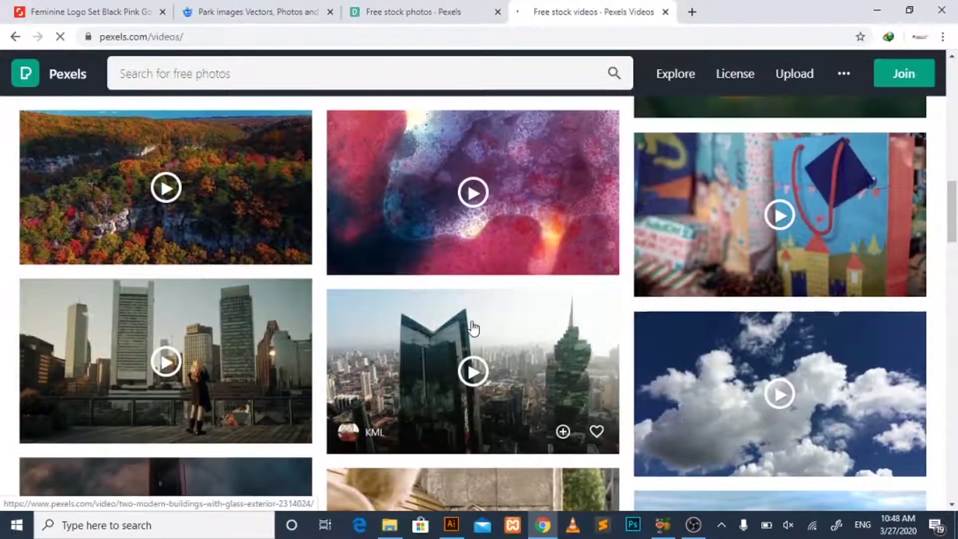
pyautogui.scroll(1, 472, 327)
pyautogui.scroll(-3, 472, 326)
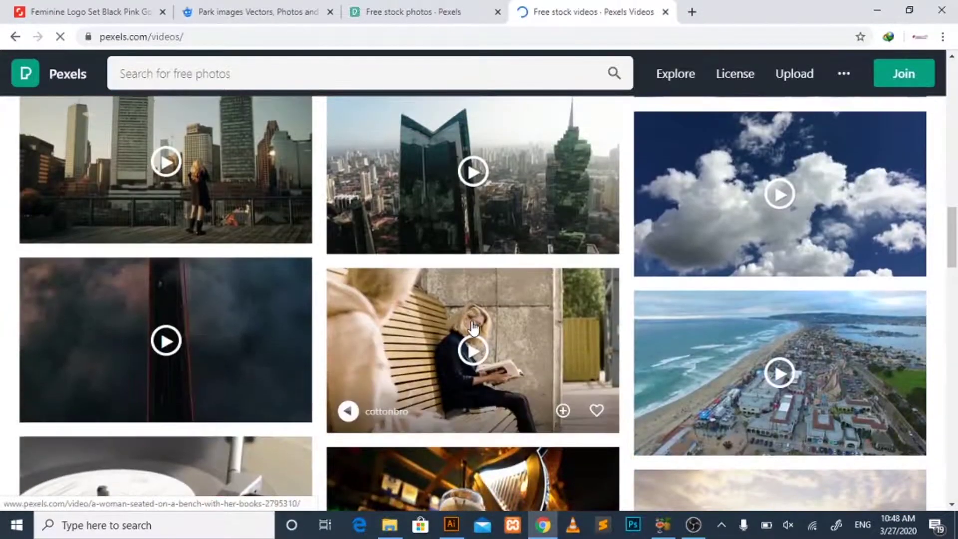
pyautogui.scroll(-6, 473, 325)
pyautogui.scroll(3, 472, 324)
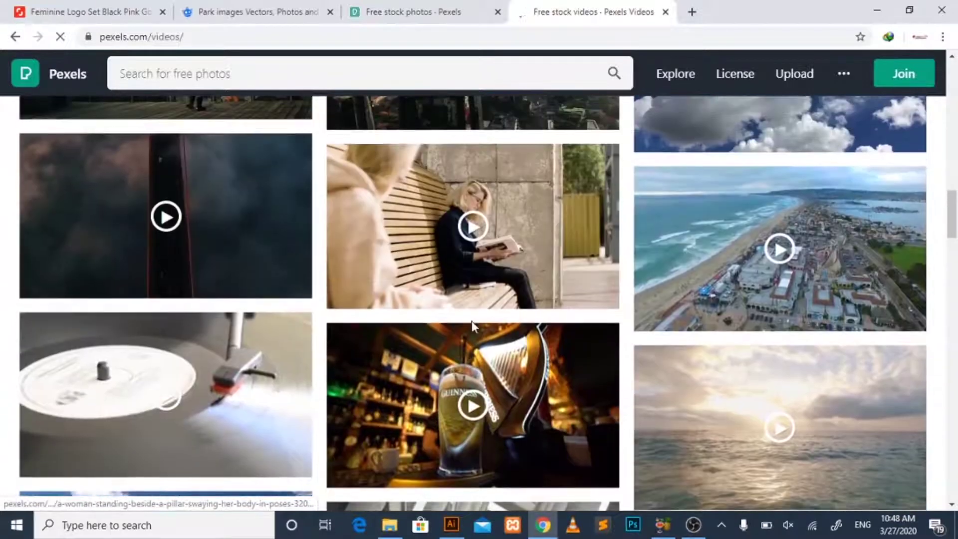
pyautogui.scroll(6, 198, 211)
pyautogui.click(171, 331)
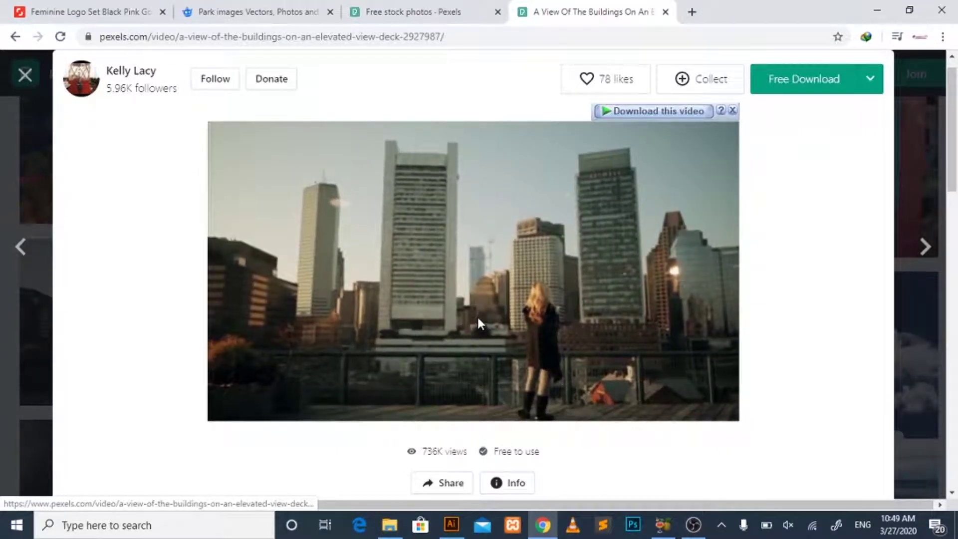
pyautogui.click(477, 316)
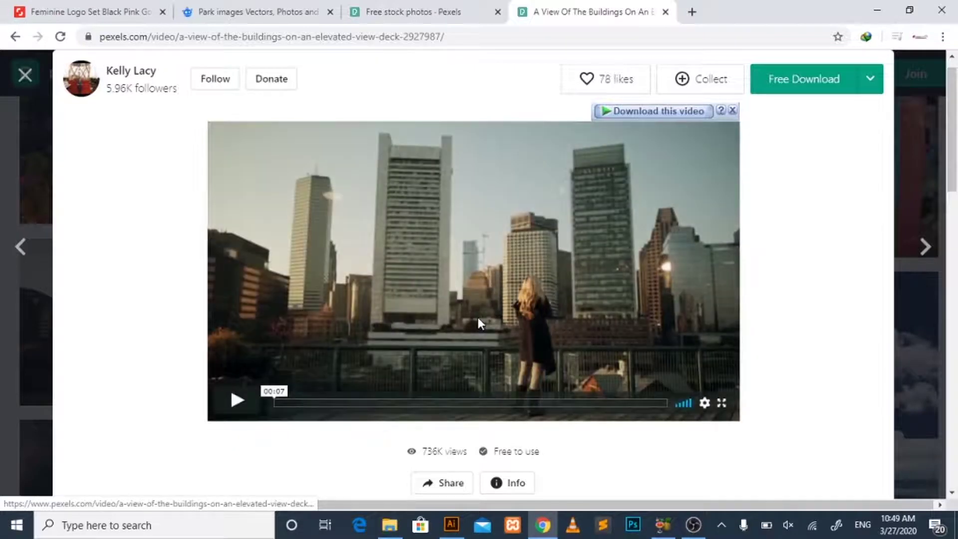
# Download the view deck video for free, saving it as video.mp4 in the Downloads\Video folder through the download manager.
pyautogui.click(803, 93)
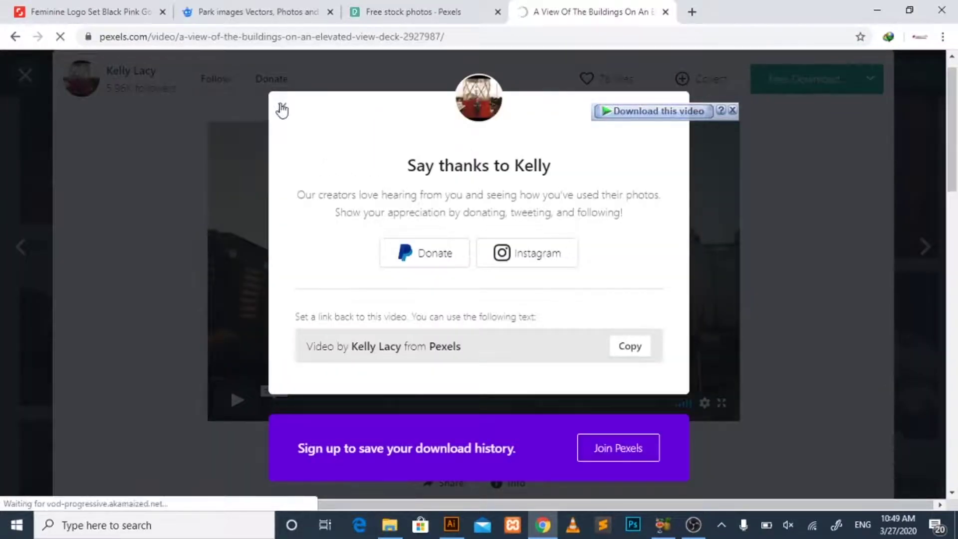
pyautogui.click(282, 109)
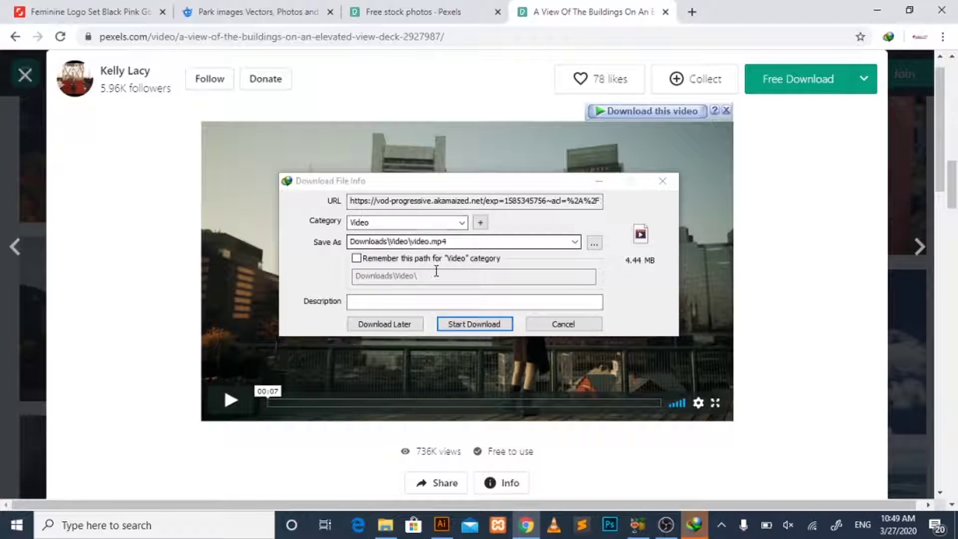
pyautogui.click(473, 323)
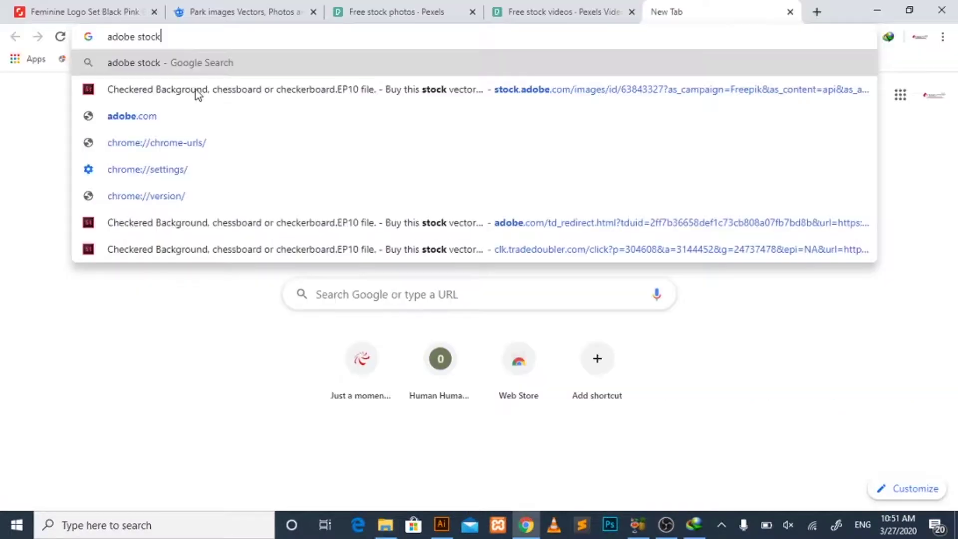
# Search Google for "adobe stock" in a new tab and open the Adobe Stock site.
pyautogui.press('Return')
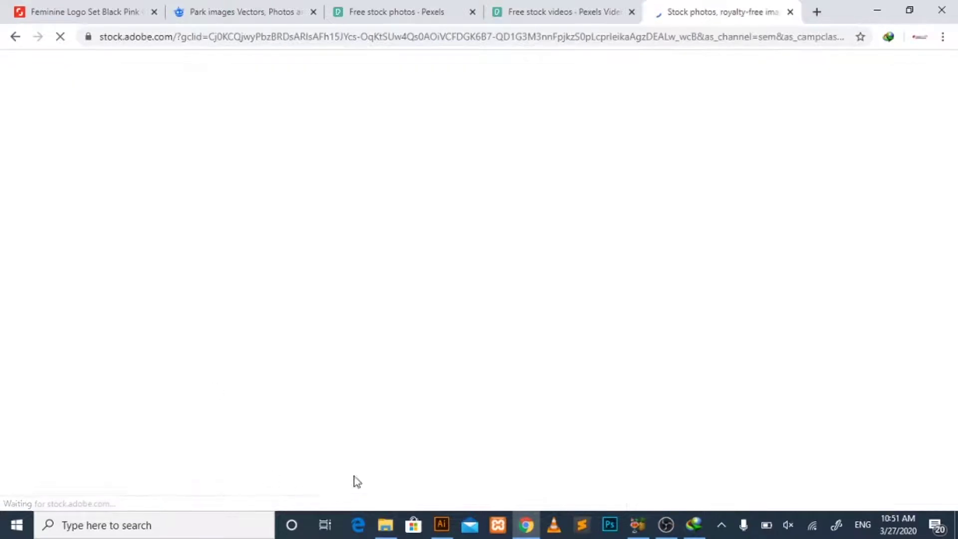
pyautogui.scroll(-1, 210, 397)
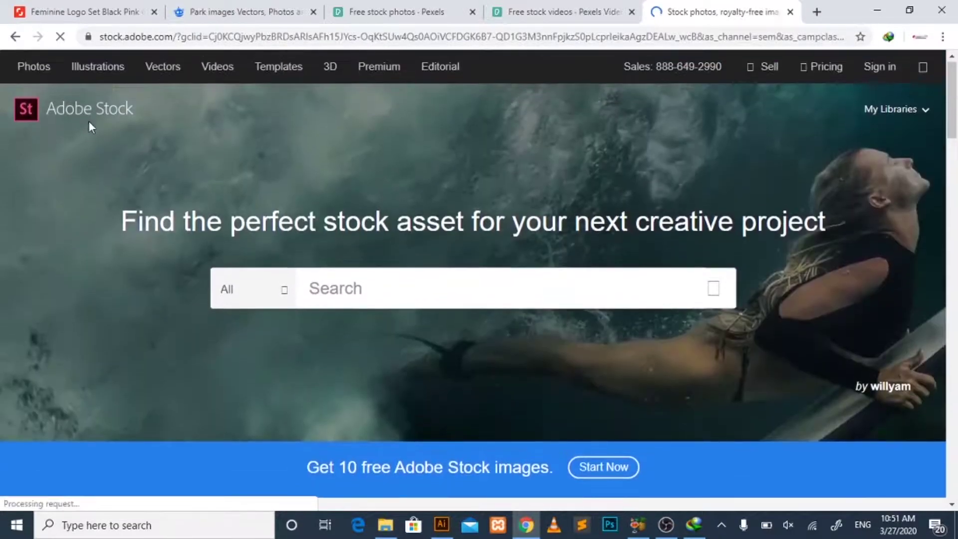
# Look over the asset types offered for searching and the content categories on the Adobe Stock home page.
pyautogui.click(264, 291)
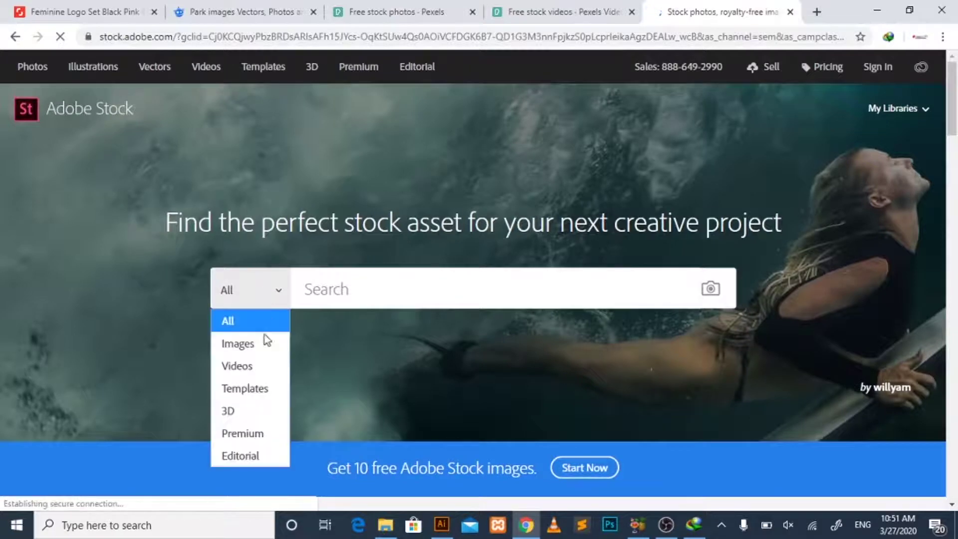
pyautogui.click(417, 374)
pyautogui.scroll(-10, 417, 357)
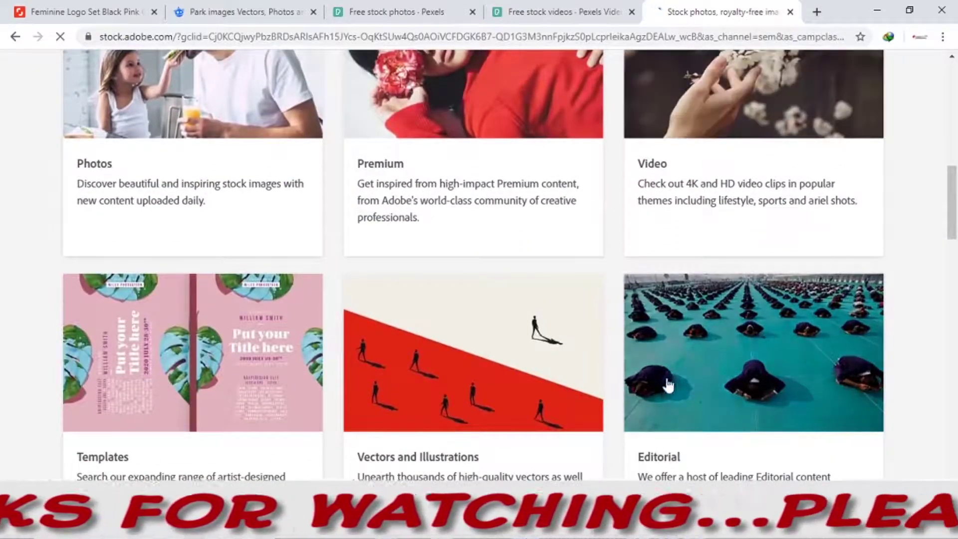
pyautogui.scroll(-4, 668, 384)
pyautogui.scroll(2, 406, 256)
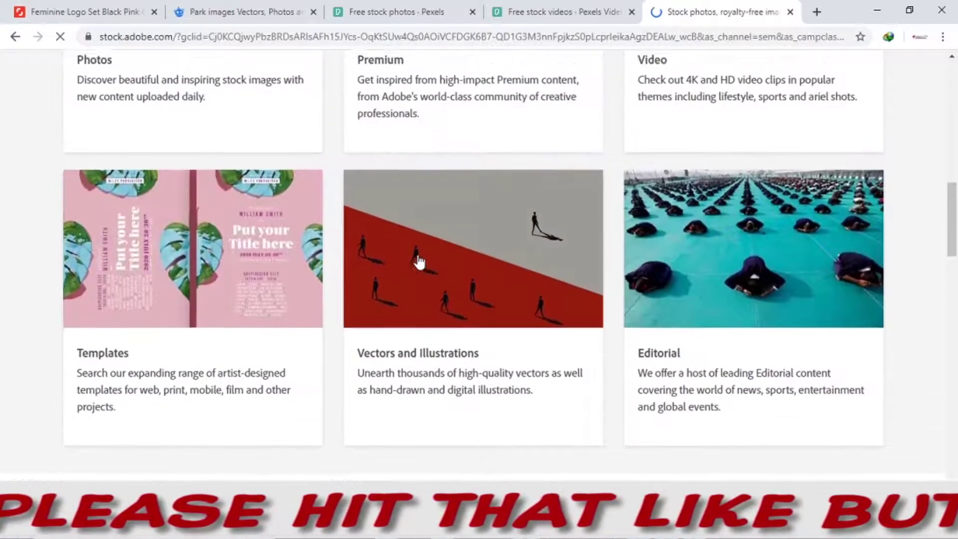
# Open the Vectors and Illustrations collection on Adobe Stock and look through the illustrations it offers.
pyautogui.click(443, 318)
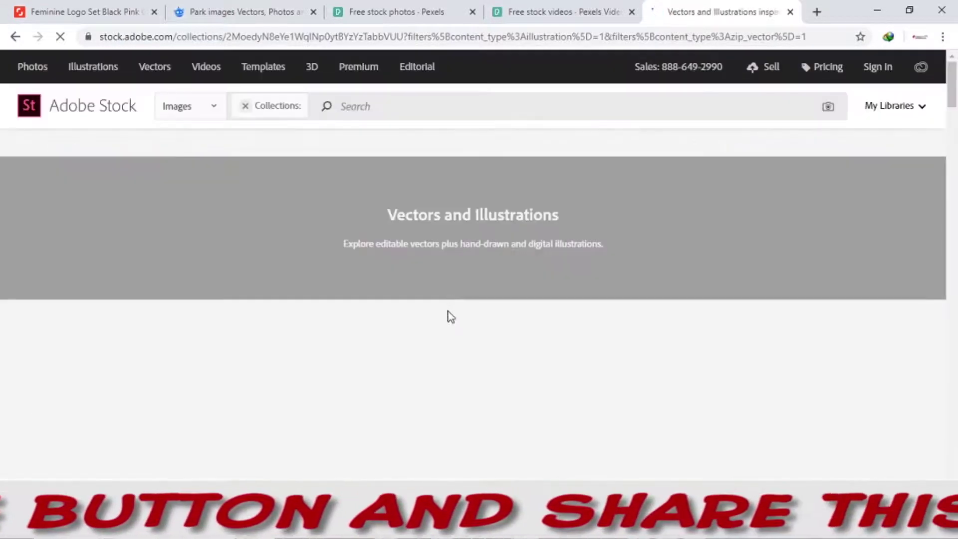
pyautogui.scroll(-5, 449, 317)
pyautogui.scroll(2, 449, 318)
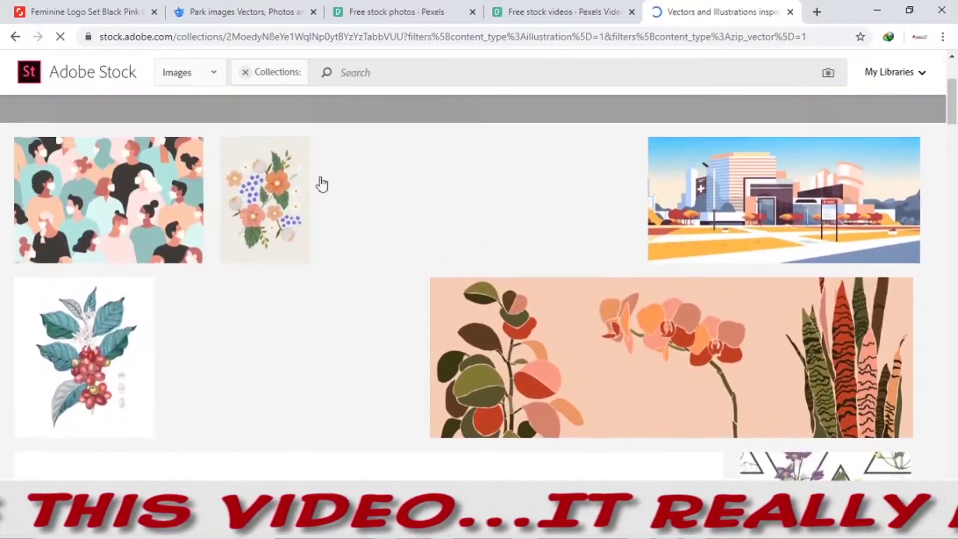
pyautogui.scroll(-6, 654, 245)
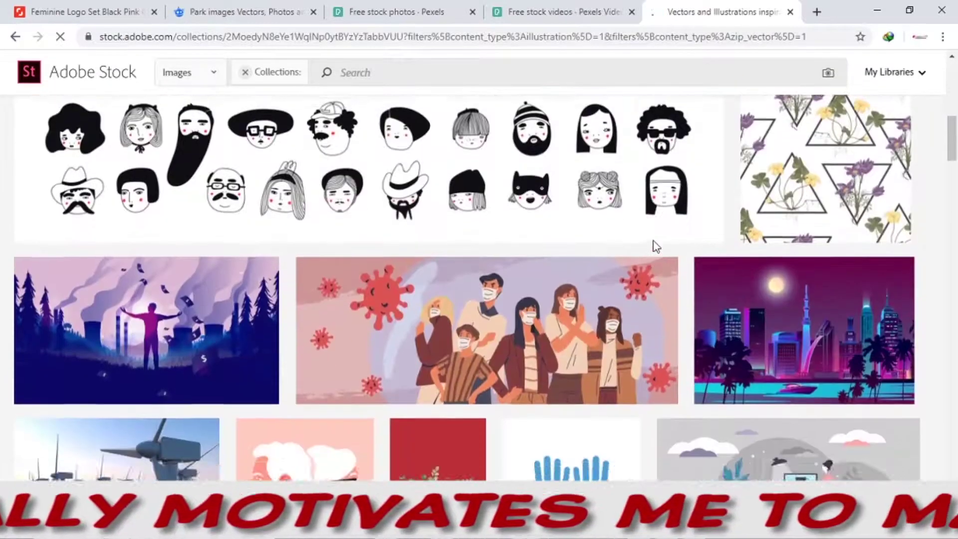
pyautogui.scroll(1, 655, 246)
pyautogui.scroll(-5, 798, 199)
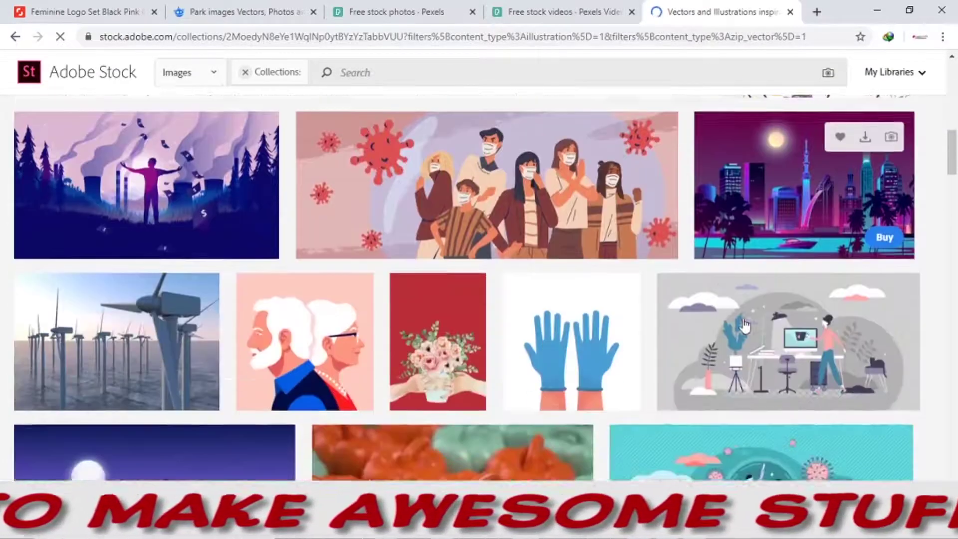
pyautogui.scroll(2, 795, 198)
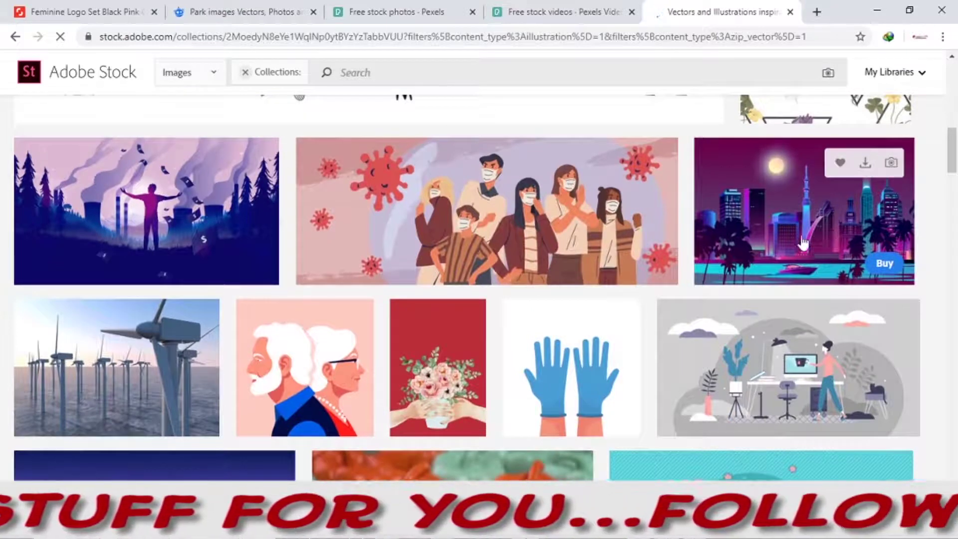
pyautogui.scroll(-9, 819, 236)
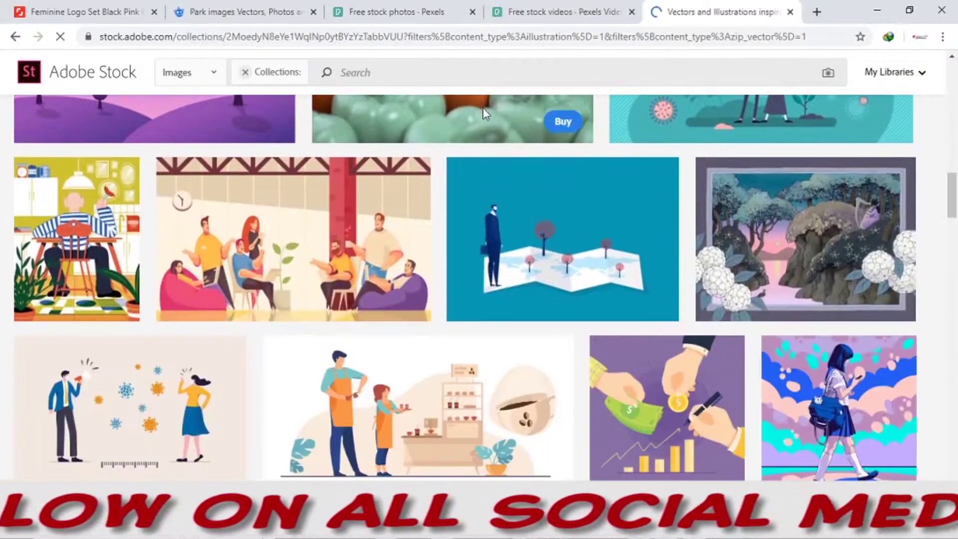
pyautogui.scroll(-12, 359, 302)
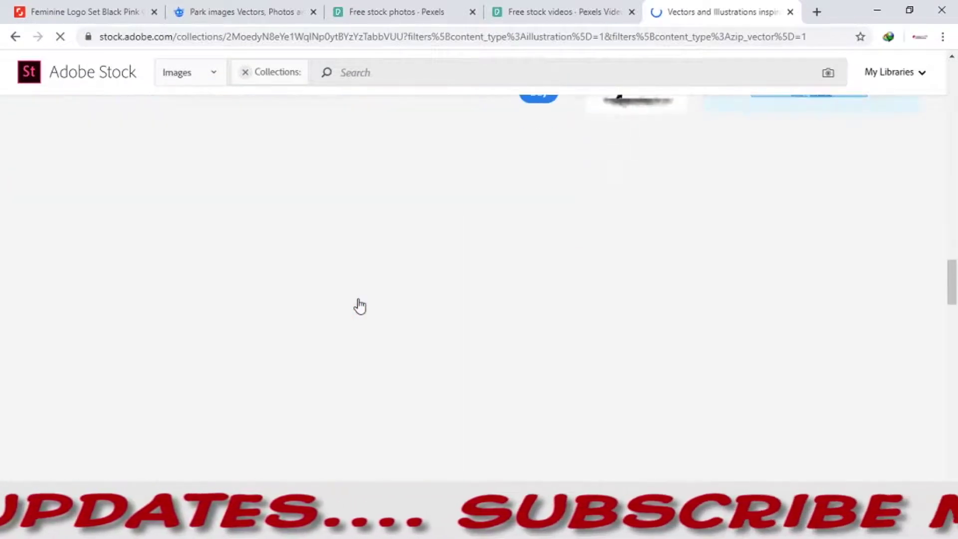
pyautogui.scroll(15, 360, 305)
pyautogui.scroll(3, 360, 305)
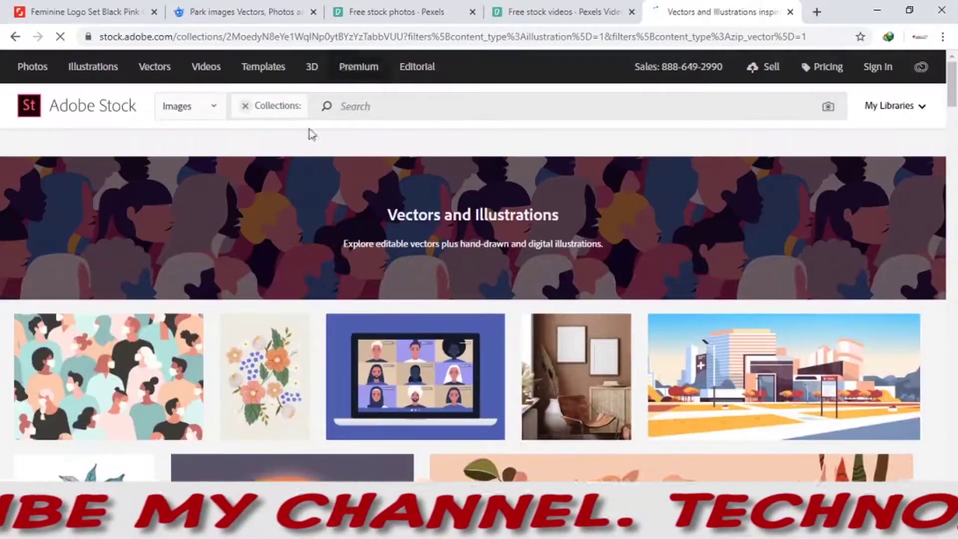